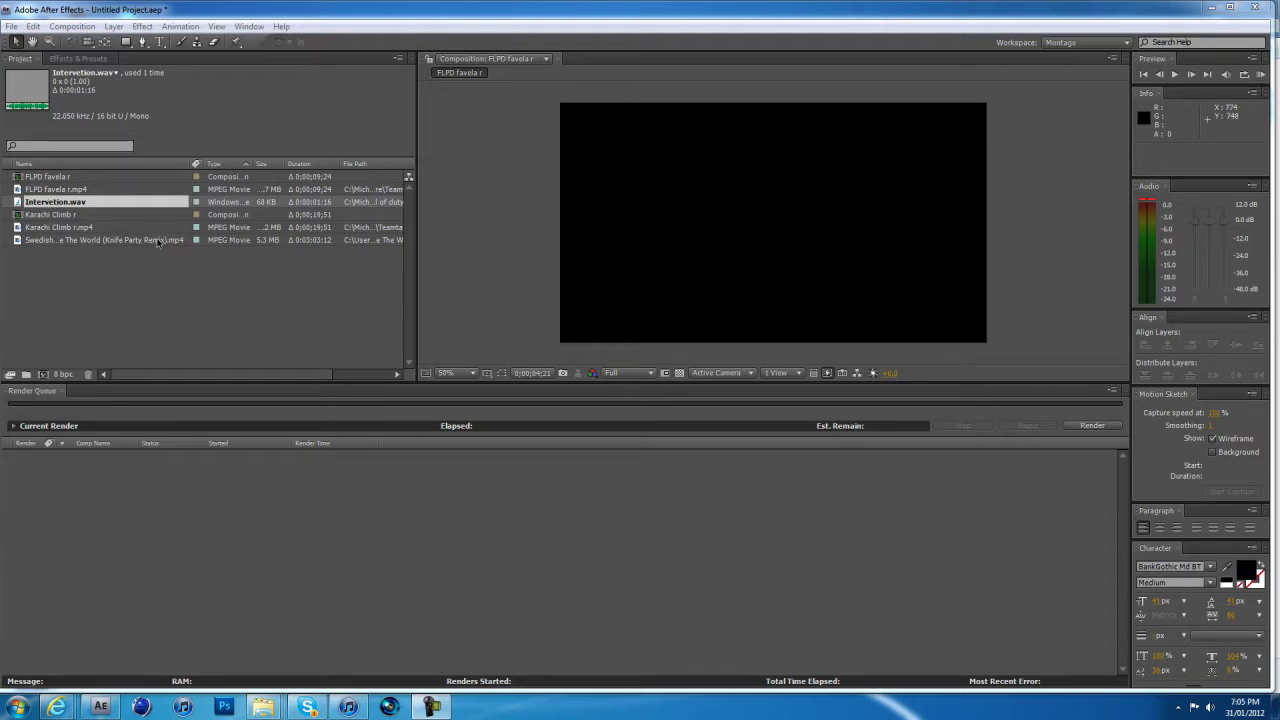
# Step: Create a new composition from the Karachi Climb r.mp4 footage
pyautogui.moveTo(60, 227); pyautogui.dragTo(96, 286)
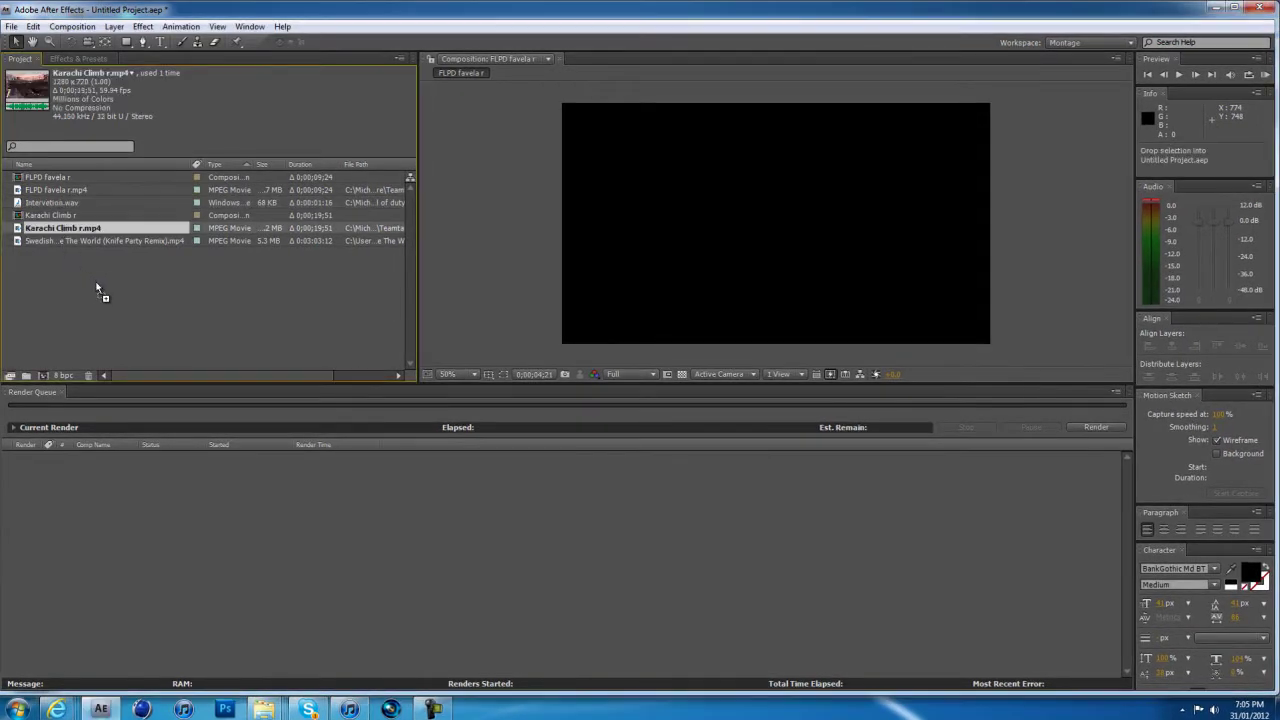
pyautogui.moveTo(91, 333); pyautogui.dragTo(40, 377)
pyautogui.click(45, 335)
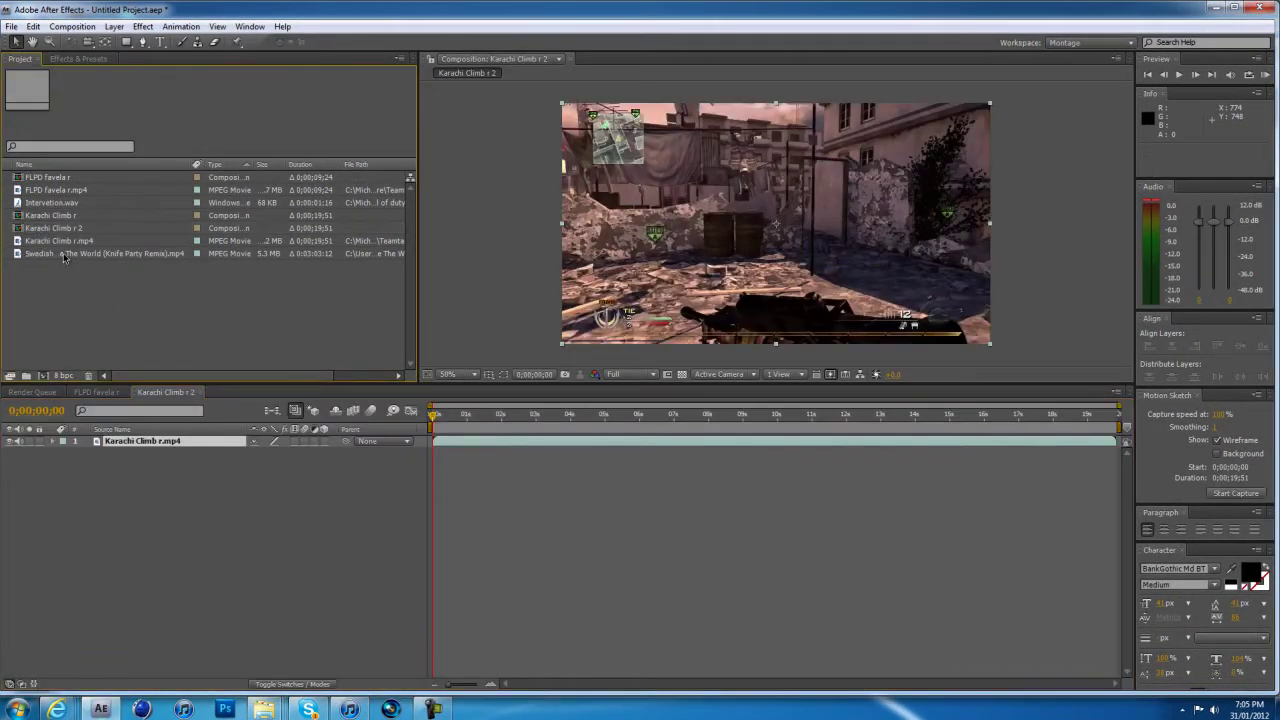
# Step: Add the Swedish House Mafia track beneath the Karachi Climb clip, shift it earlier and display its audio waveform
pyautogui.moveTo(63, 257); pyautogui.dragTo(75, 459)
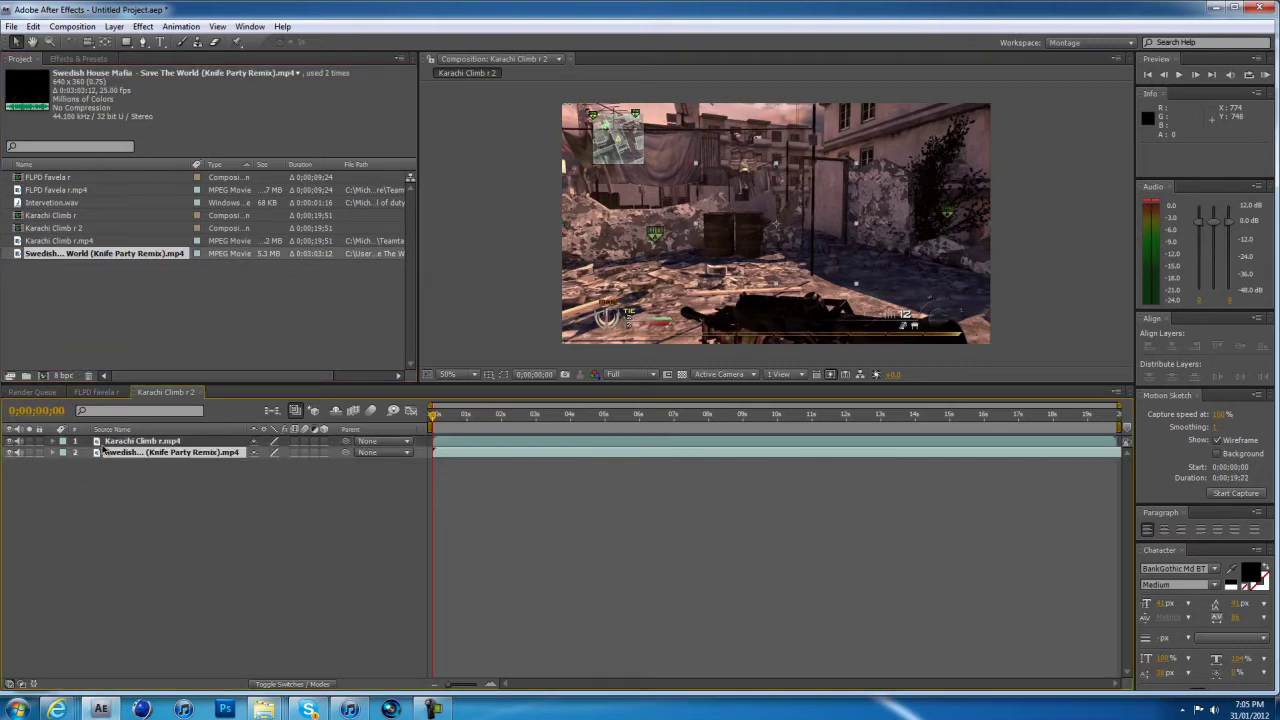
pyautogui.click(111, 454)
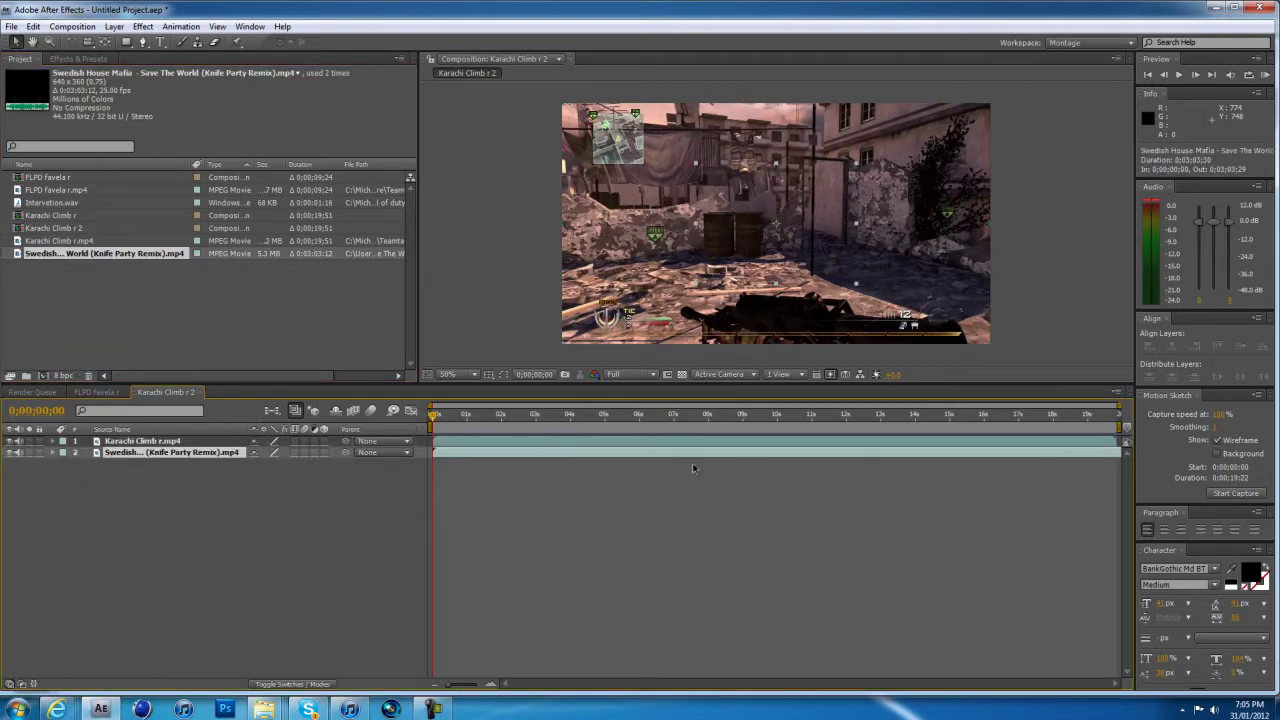
pyautogui.moveTo(710, 457); pyautogui.dragTo(376, 454)
pyautogui.press('l')
pyautogui.press('l')
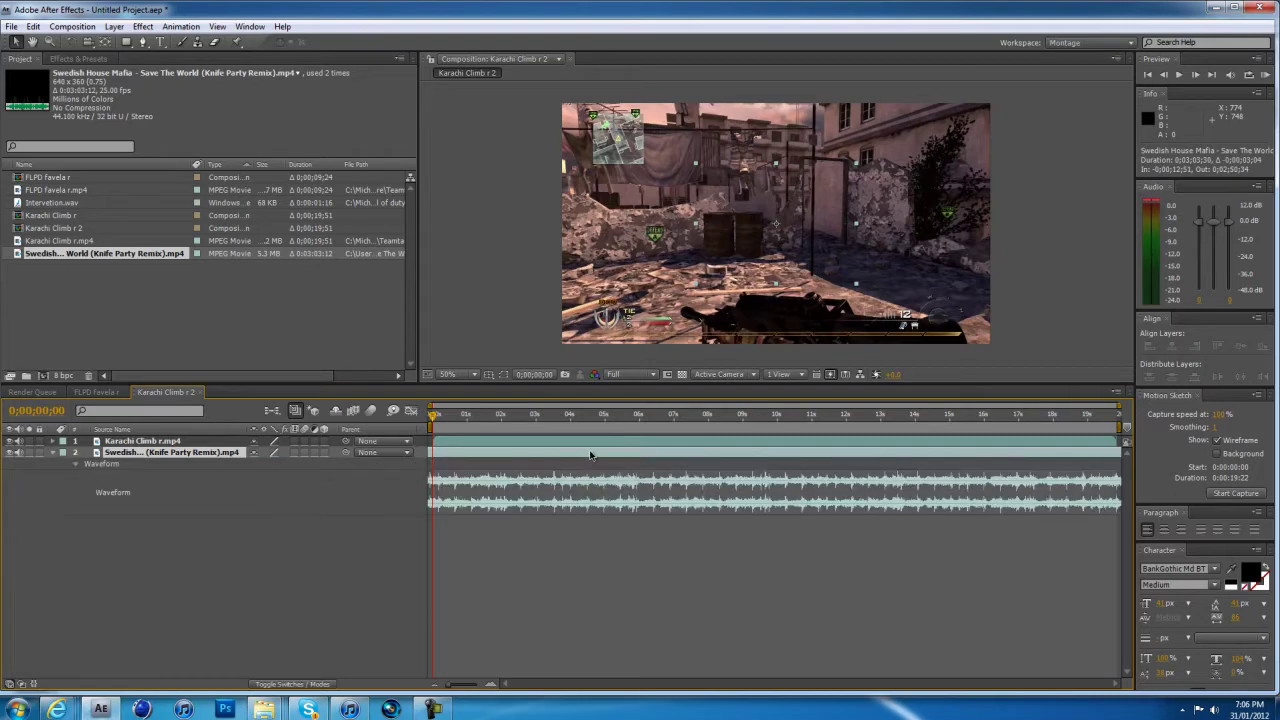
# Step: Slide the song layer progressively earlier, sampling its audio, until it ends at 0;01;56;53
pyautogui.moveTo(566, 467); pyautogui.dragTo(620, 457)
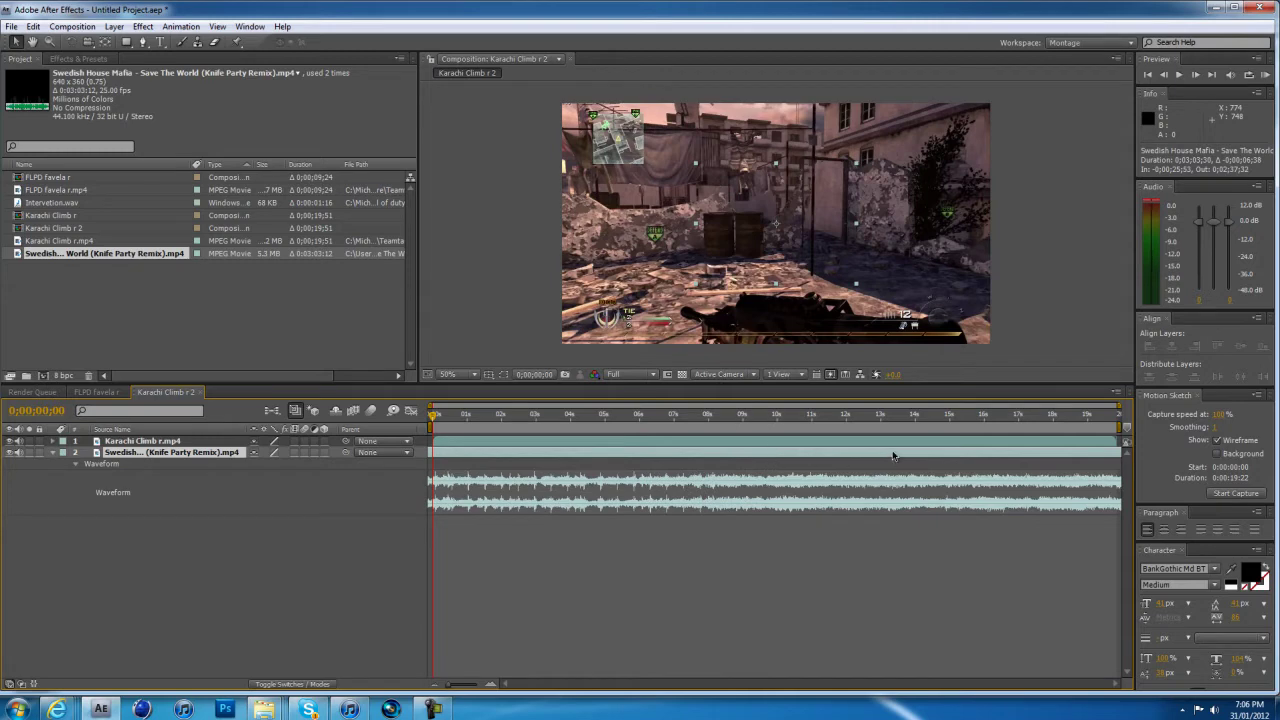
pyautogui.moveTo(764, 463); pyautogui.dragTo(857, 463)
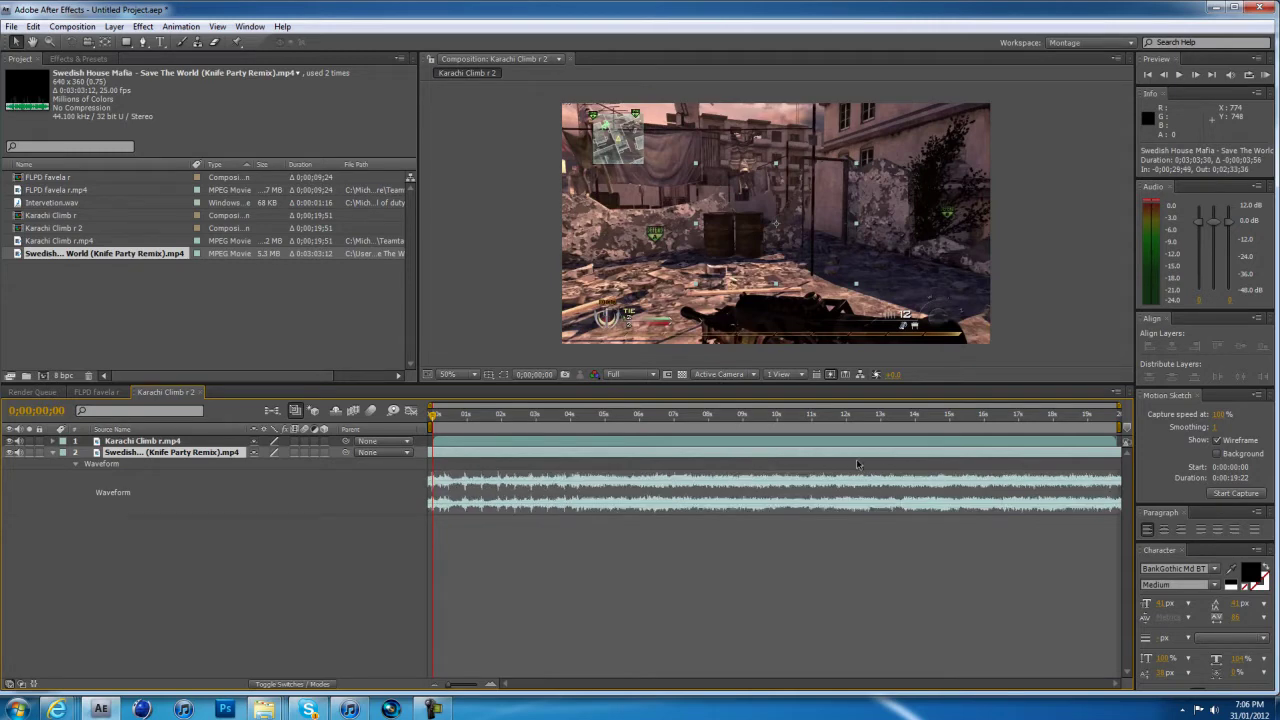
pyautogui.click(790, 414)
pyautogui.press('KP_Decimal')
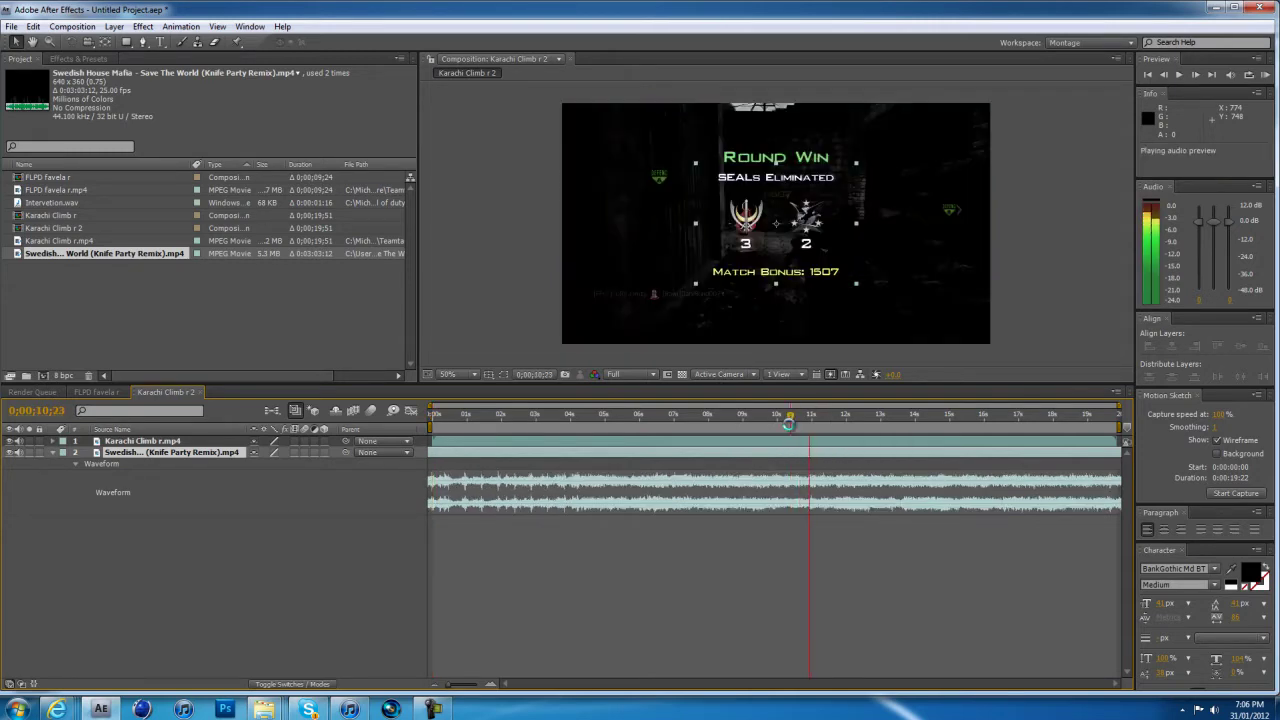
pyautogui.click(789, 426)
pyautogui.moveTo(796, 450); pyautogui.dragTo(711, 462)
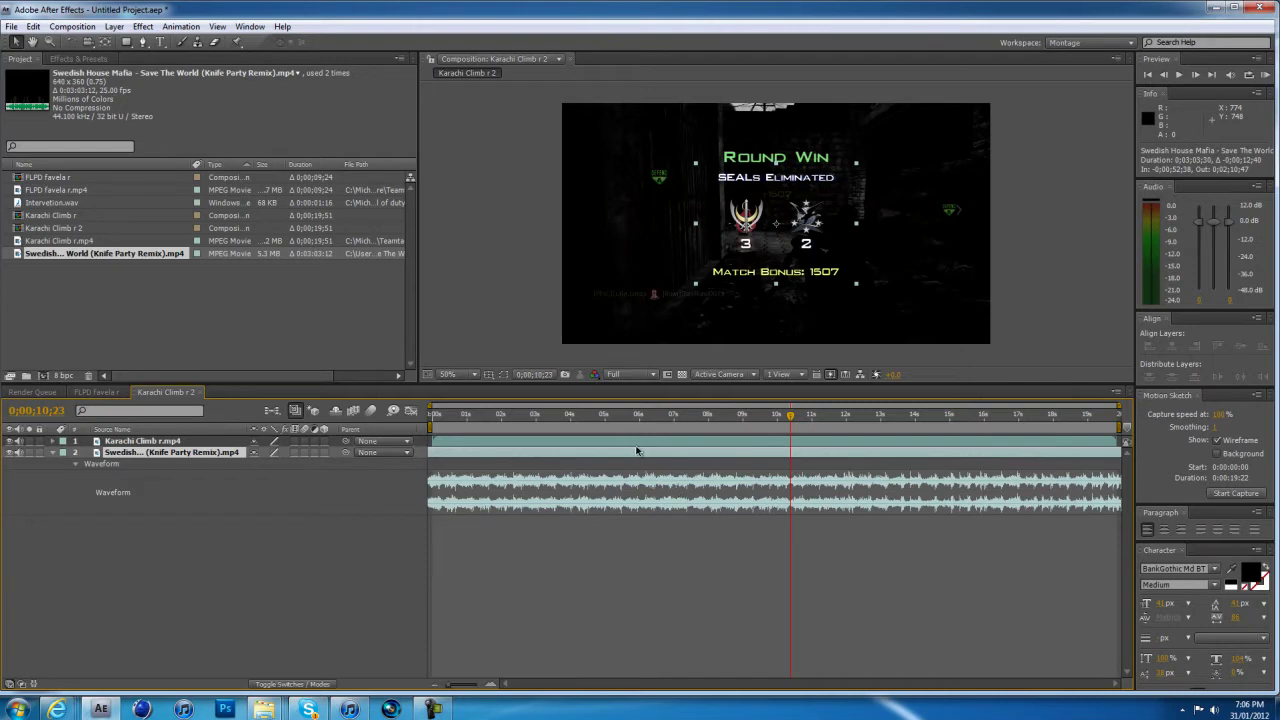
pyautogui.moveTo(636, 451); pyautogui.dragTo(444, 457)
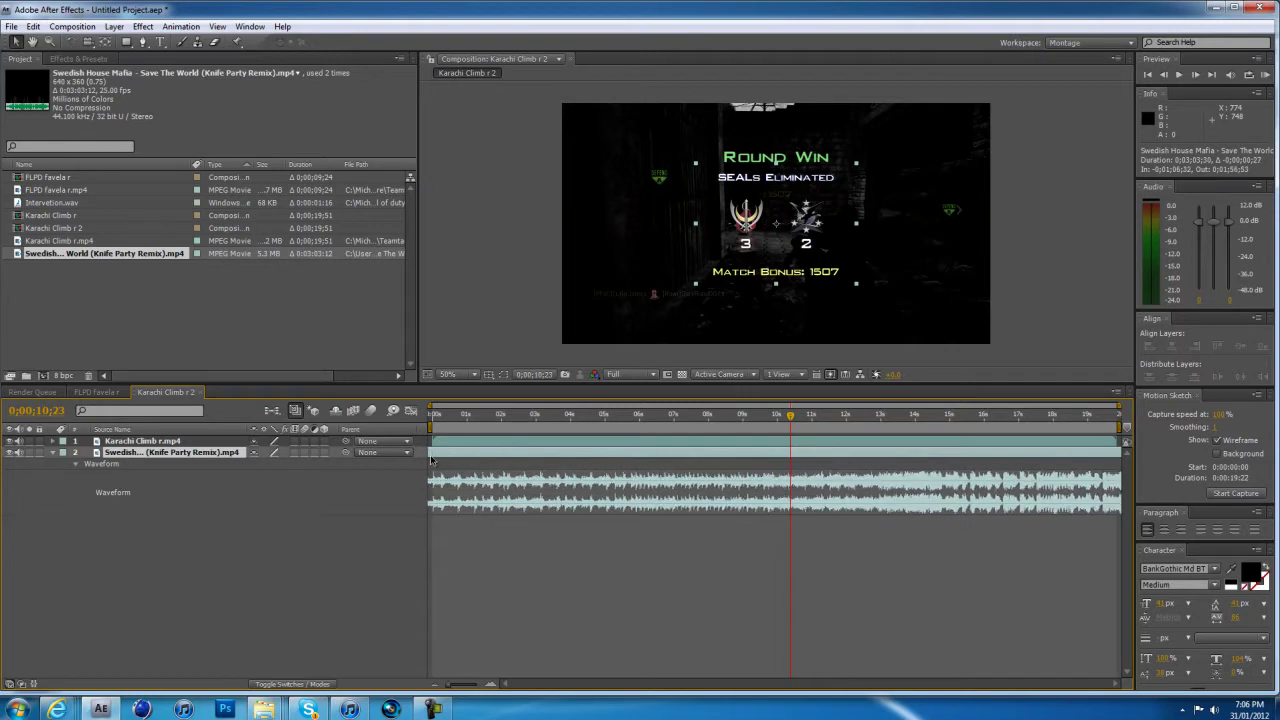
# Step: Preview the song, locate its drop around 0;00;13;27, and slide the song layer earlier so it starts at -0;01;10;30
pyautogui.click(922, 486)
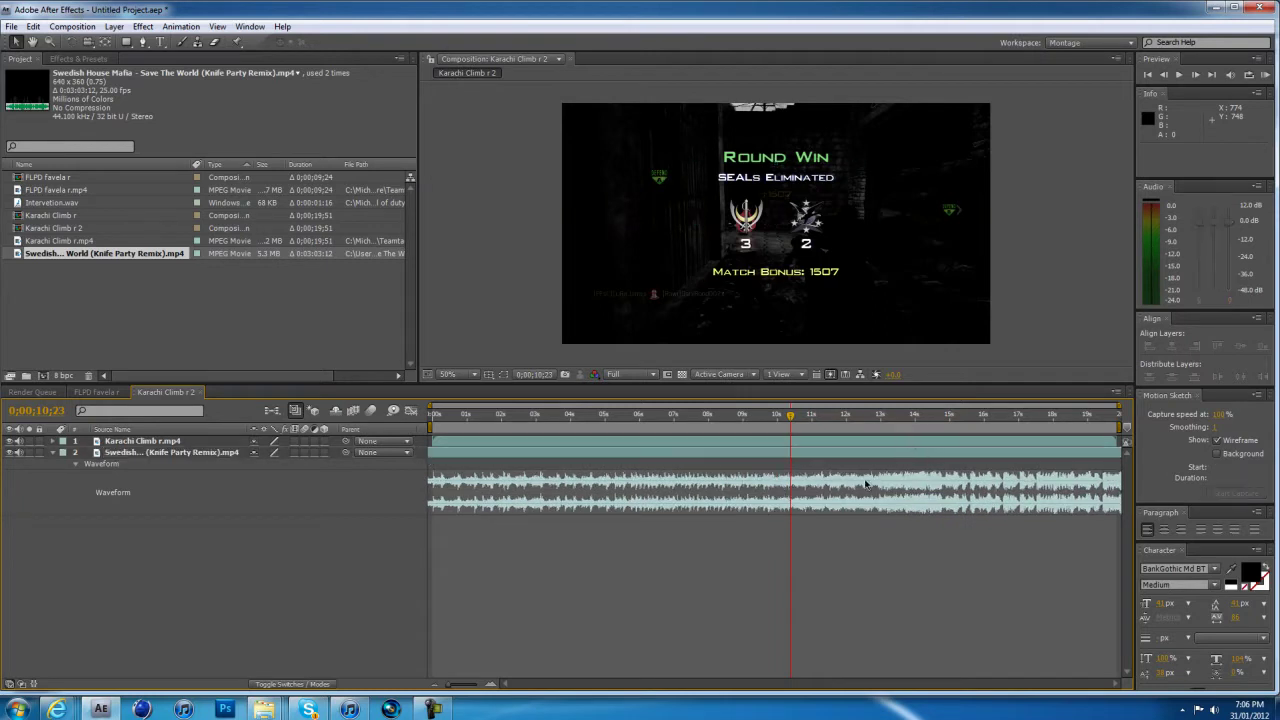
pyautogui.press('KP_Decimal')
pyautogui.moveTo(889, 424); pyautogui.dragTo(894, 425)
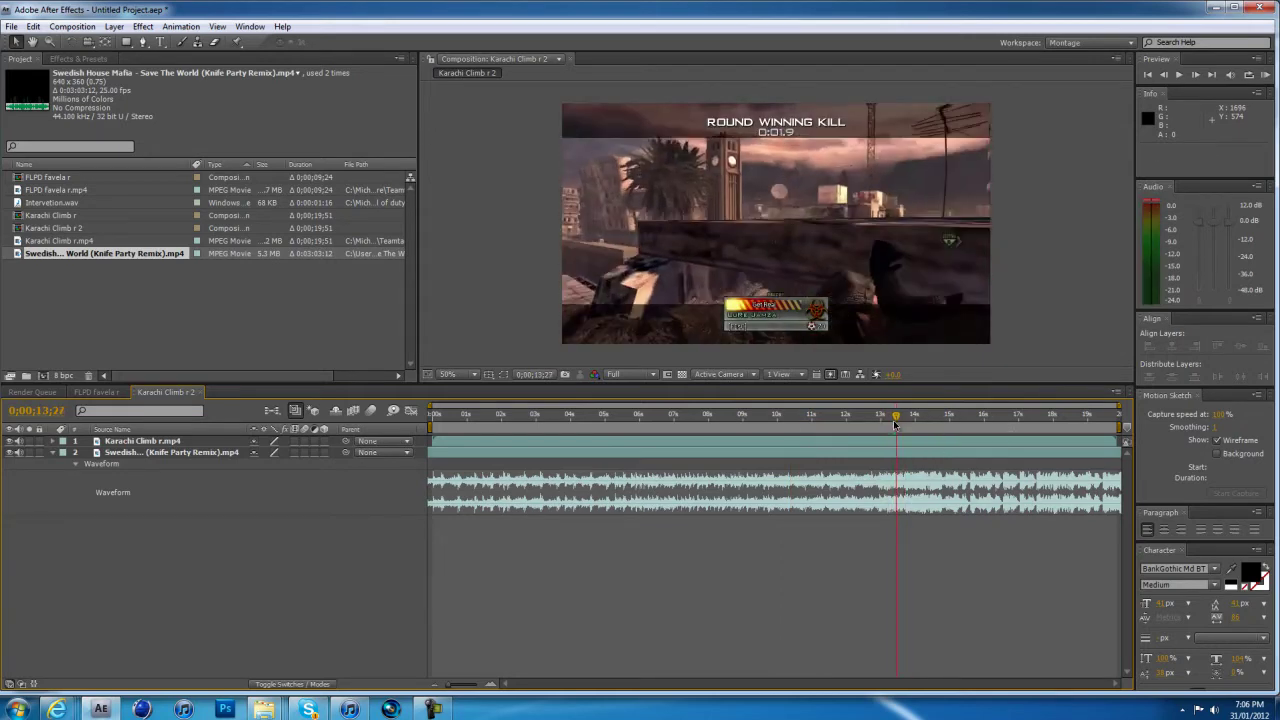
pyautogui.click(620, 453)
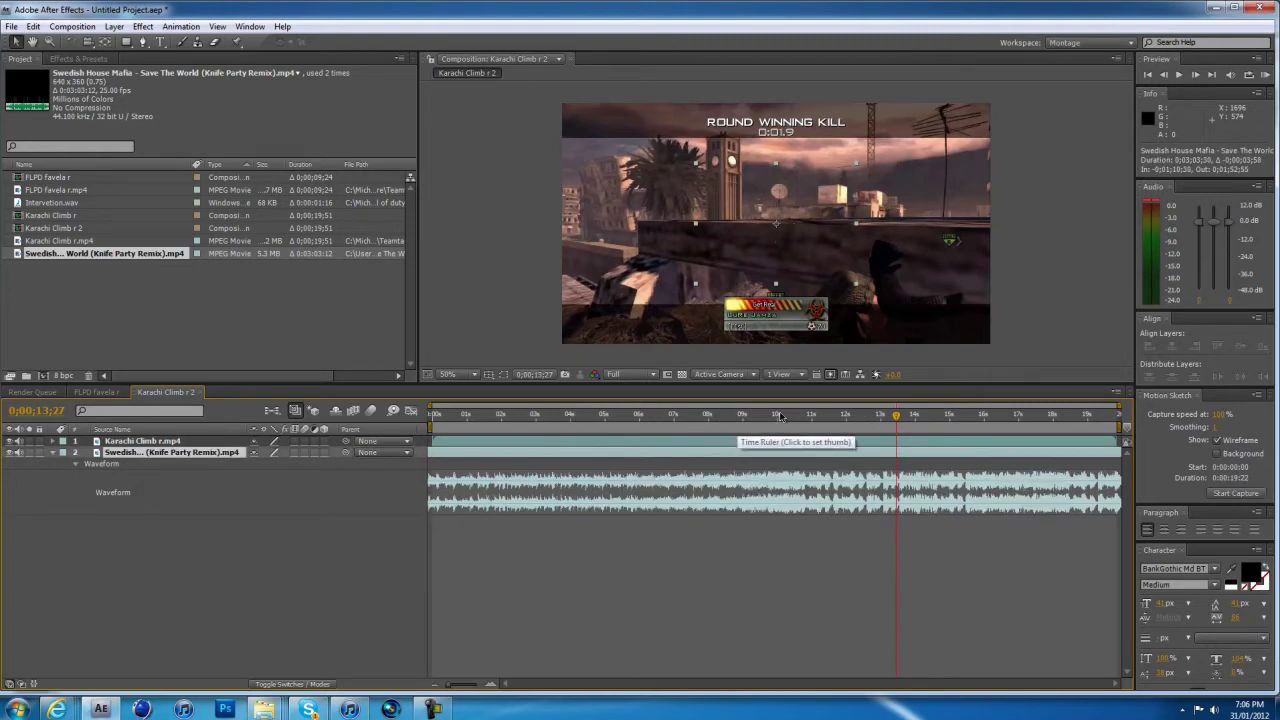
# Step: Preview the clip with the music and scrub to the gunshot at 0;00;05;56
pyautogui.moveTo(790, 420); pyautogui.dragTo(757, 425)
pyautogui.press('KP_0')
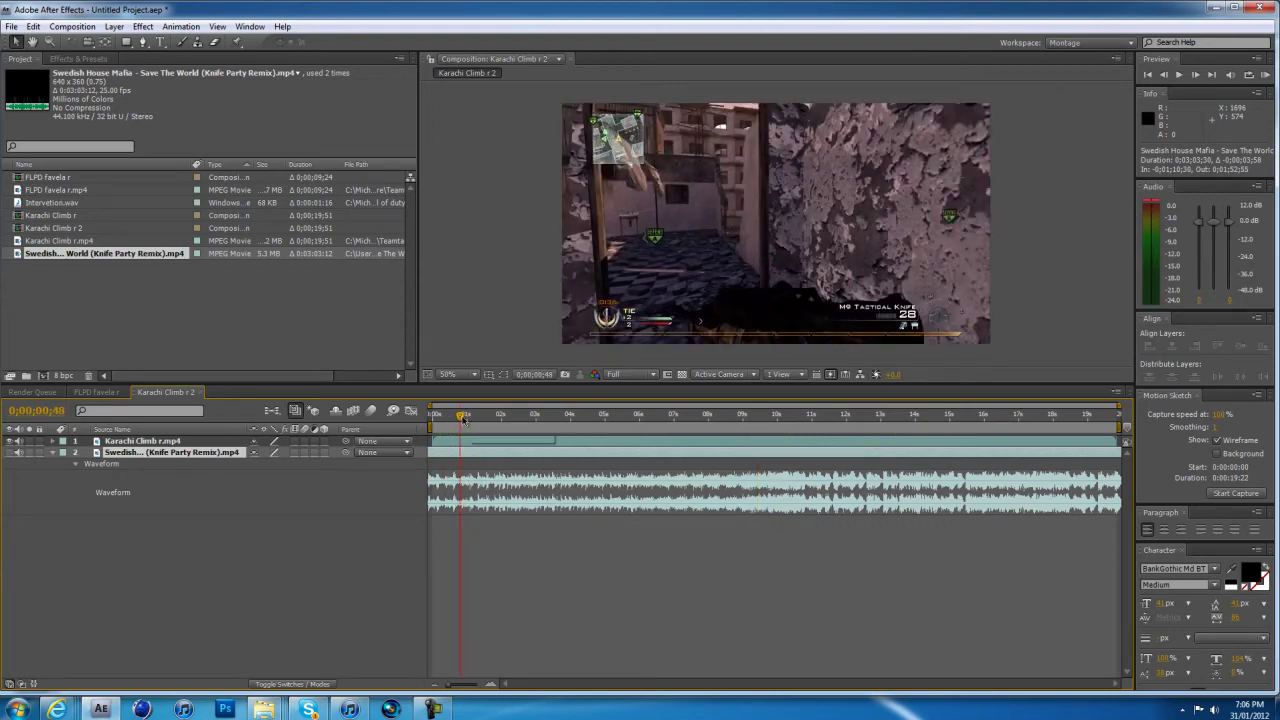
pyautogui.moveTo(460, 418); pyautogui.dragTo(634, 476)
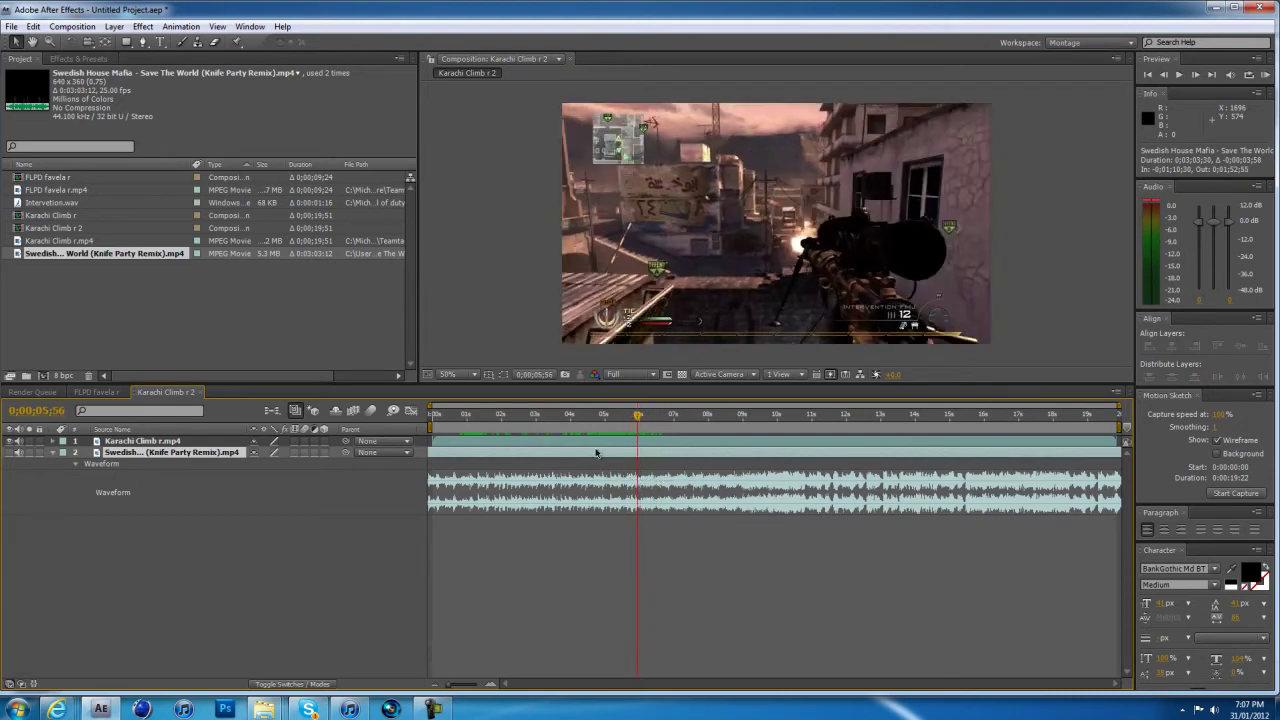
# Step: Trim the start of the Karachi Climb clip at 0;00;01;09 and move the trimmed clip to the composition's start
pyautogui.click(594, 440)
pyautogui.click(437, 416)
pyautogui.moveTo(437, 416); pyautogui.dragTo(473, 440)
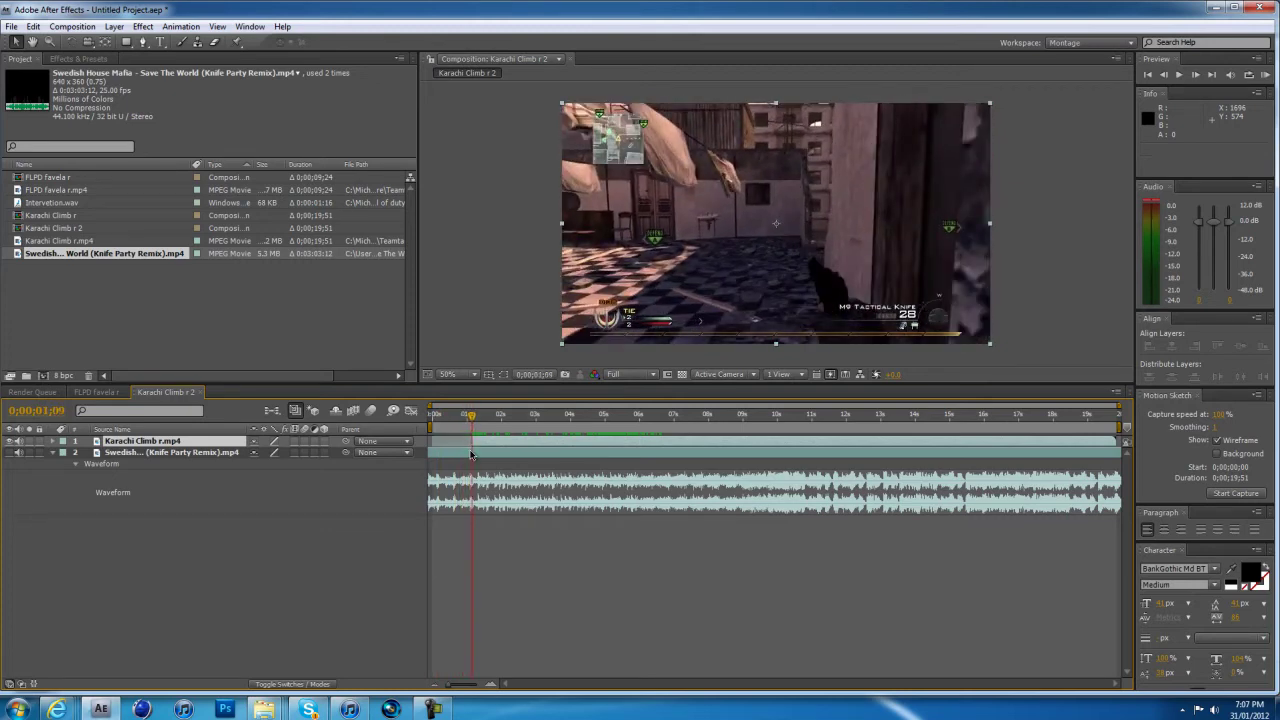
pyautogui.moveTo(476, 445); pyautogui.dragTo(436, 446)
# Step: Enable time remapping on the Karachi Climb layer
pyautogui.click(437, 418)
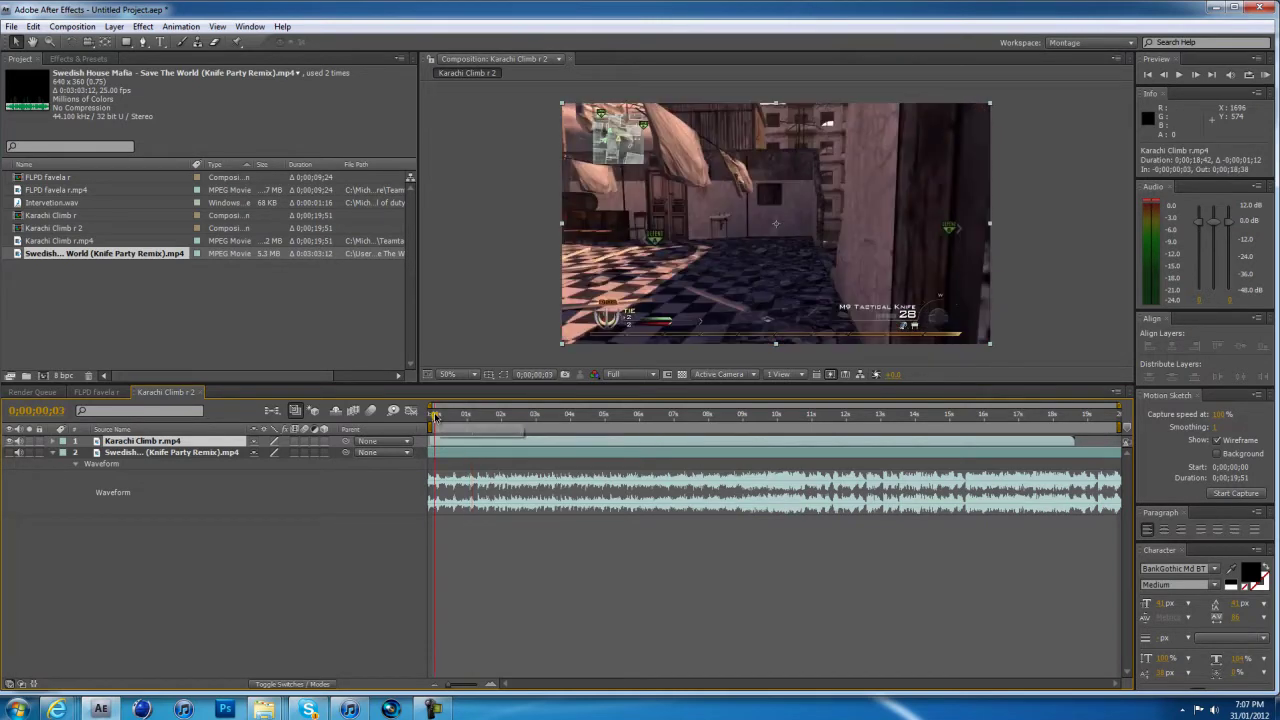
pyautogui.rightClick(447, 450)
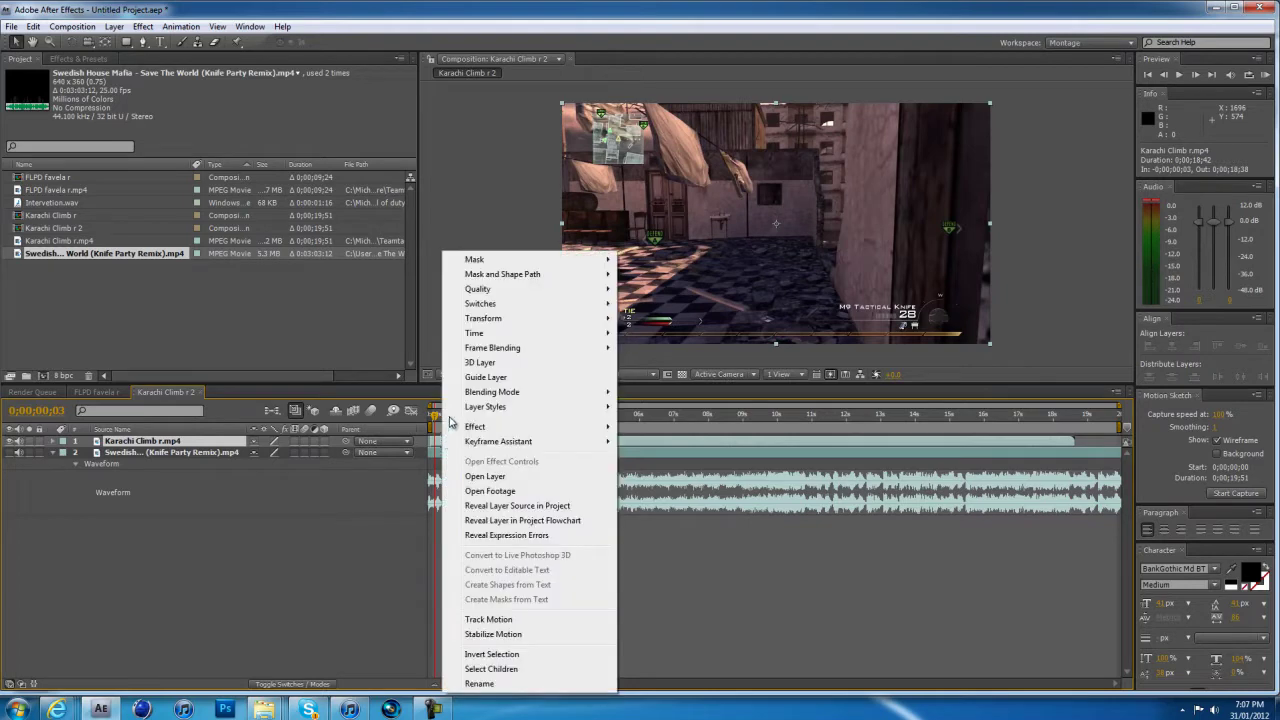
pyautogui.moveTo(484, 326)
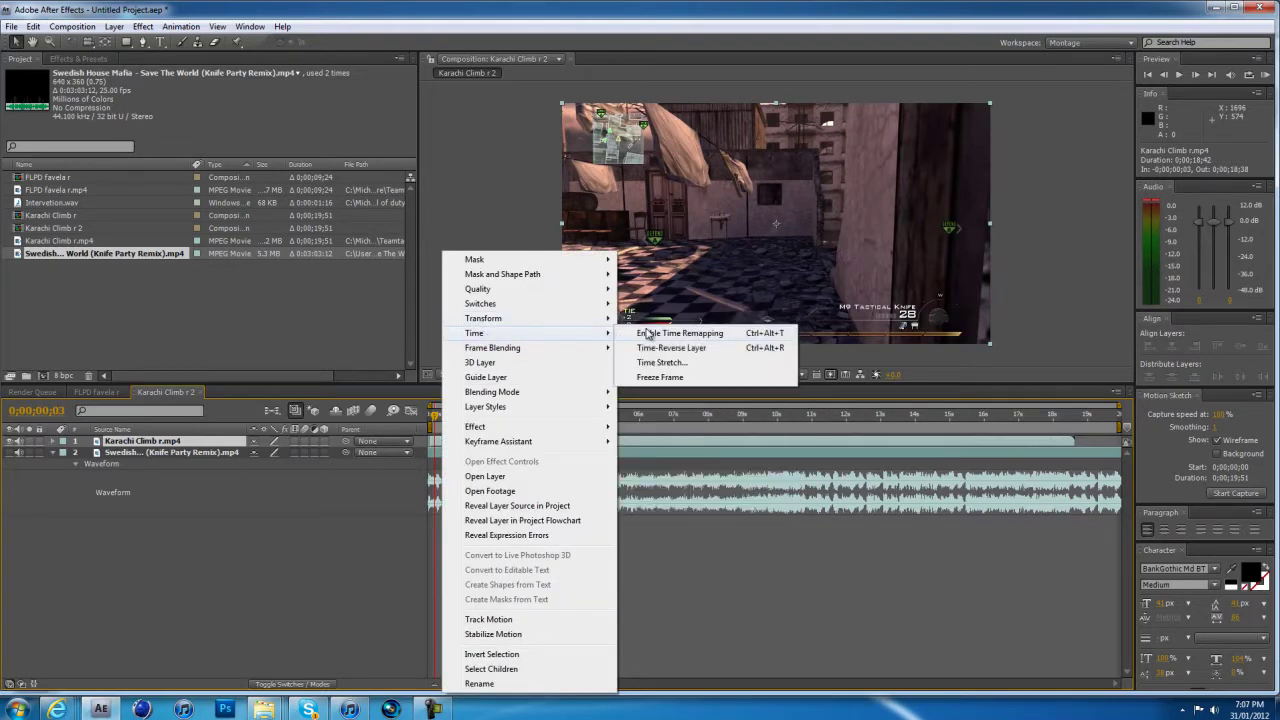
pyautogui.click(648, 334)
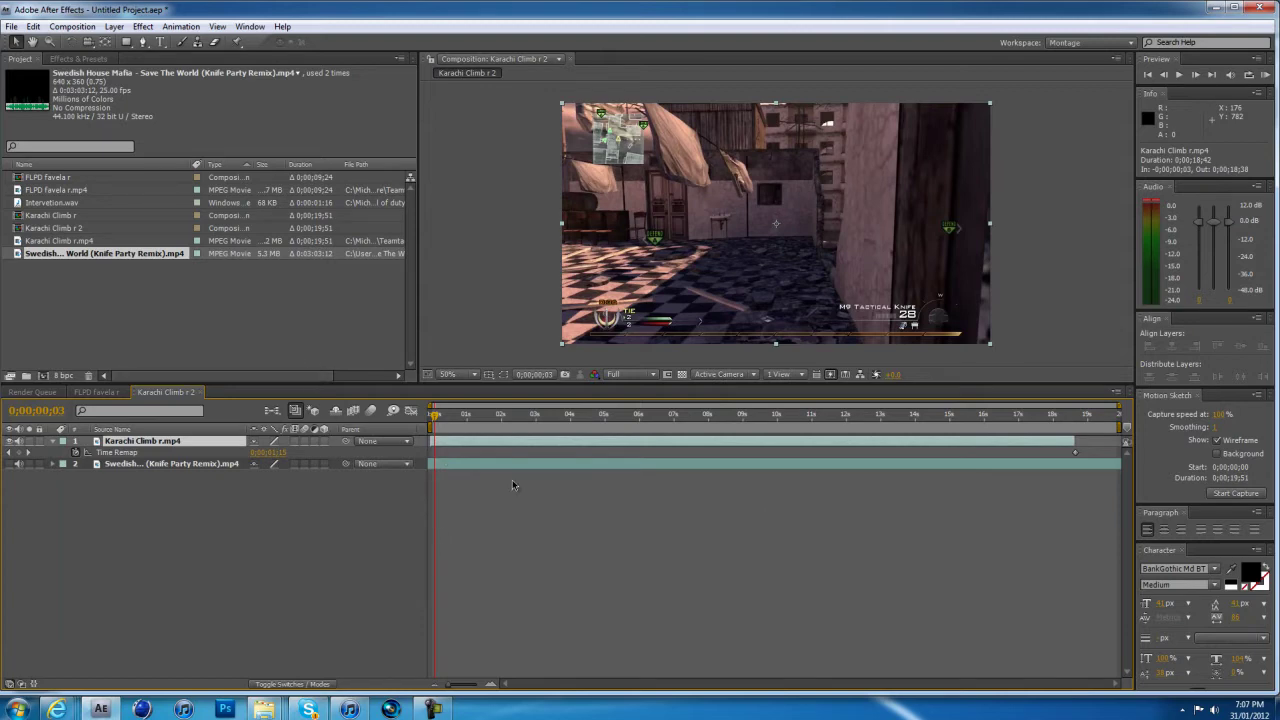
# Step: Dismiss the Camtasia Studio evaluation prompt and switch back to After Effects
pyautogui.moveTo(436, 415); pyautogui.dragTo(471, 421)
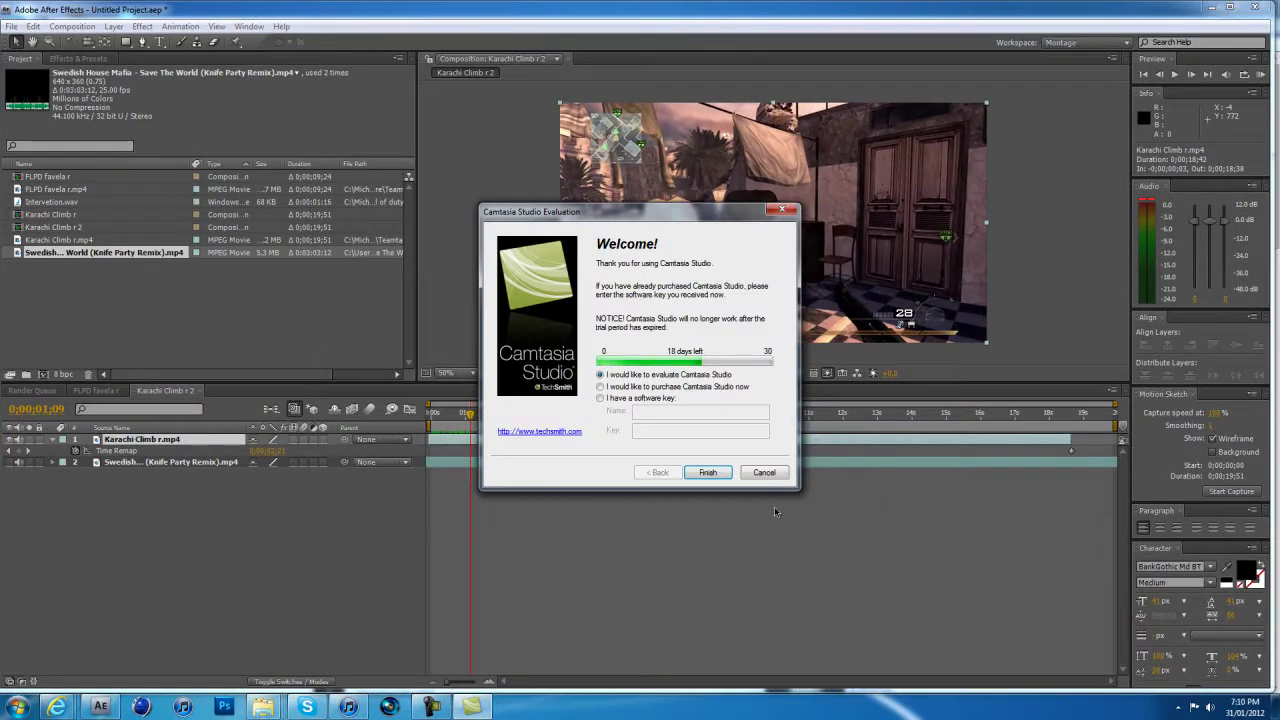
pyautogui.click(757, 474)
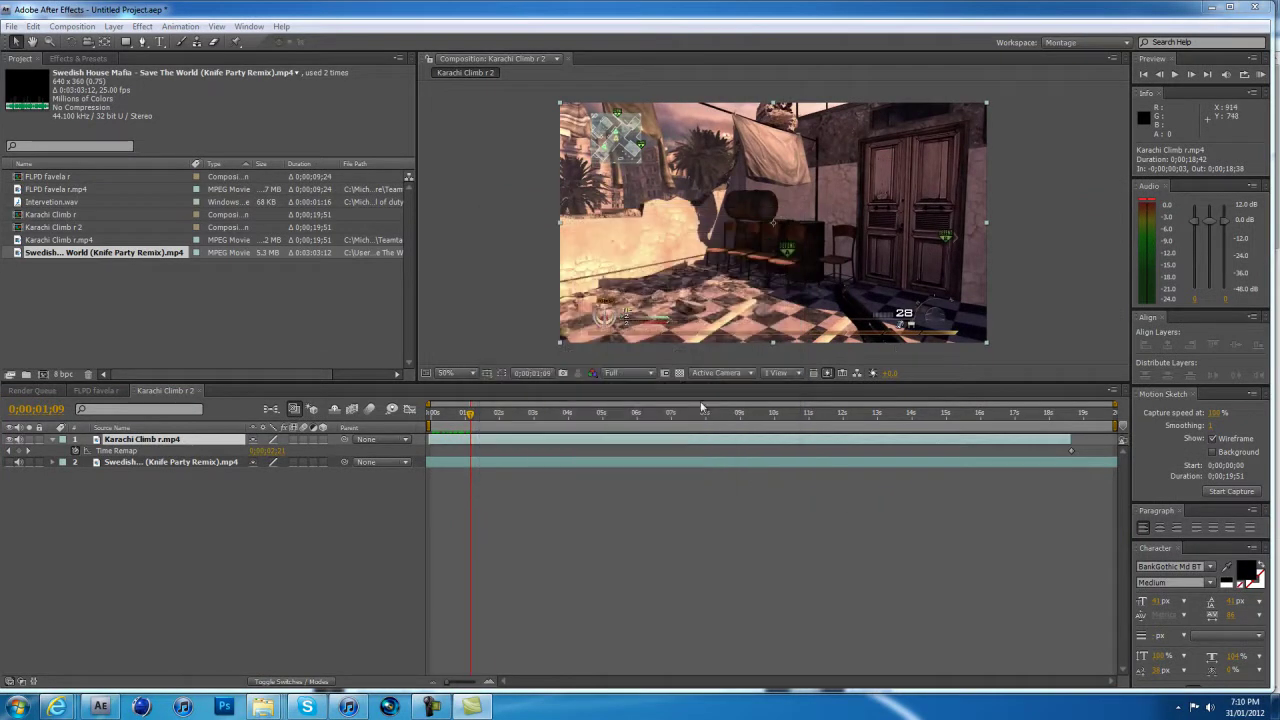
pyautogui.click(736, 558)
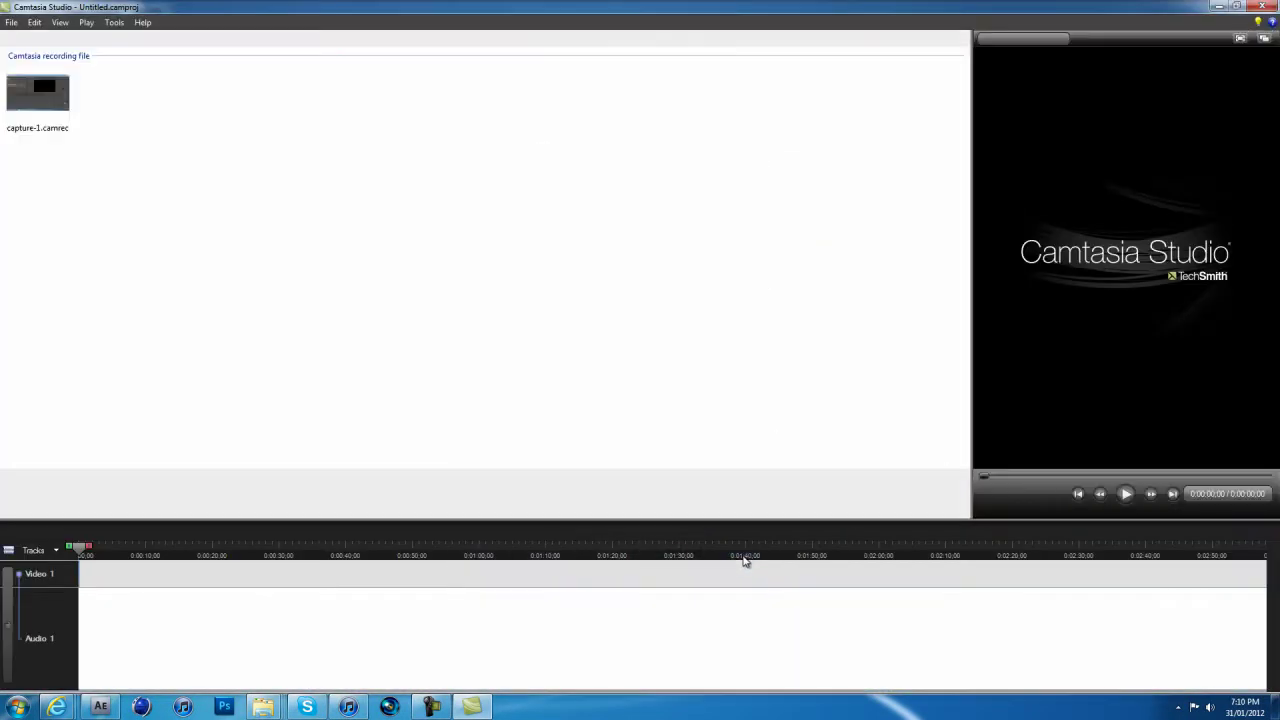
pyautogui.click(101, 706)
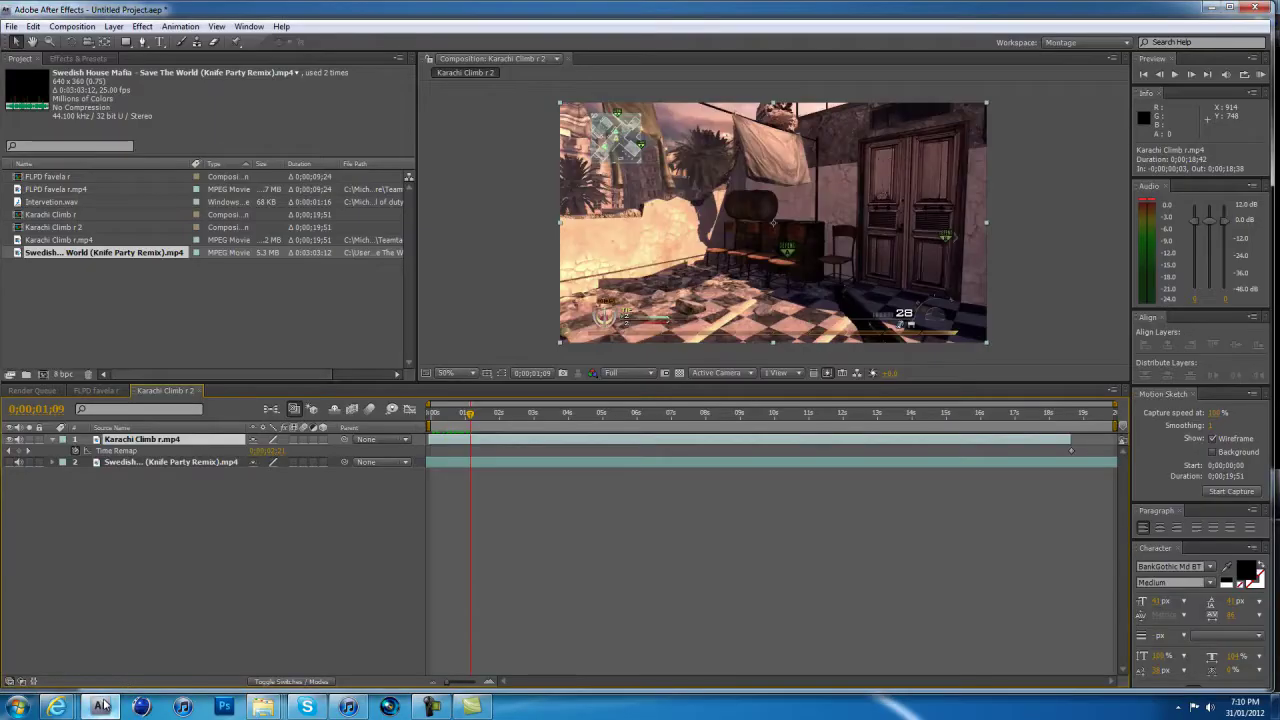
# Step: Nudge the Karachi Climb layer three frames earlier and go to its final Time Remap keyframe at 0;00;18;35
pyautogui.moveTo(468, 412); pyautogui.dragTo(431, 454)
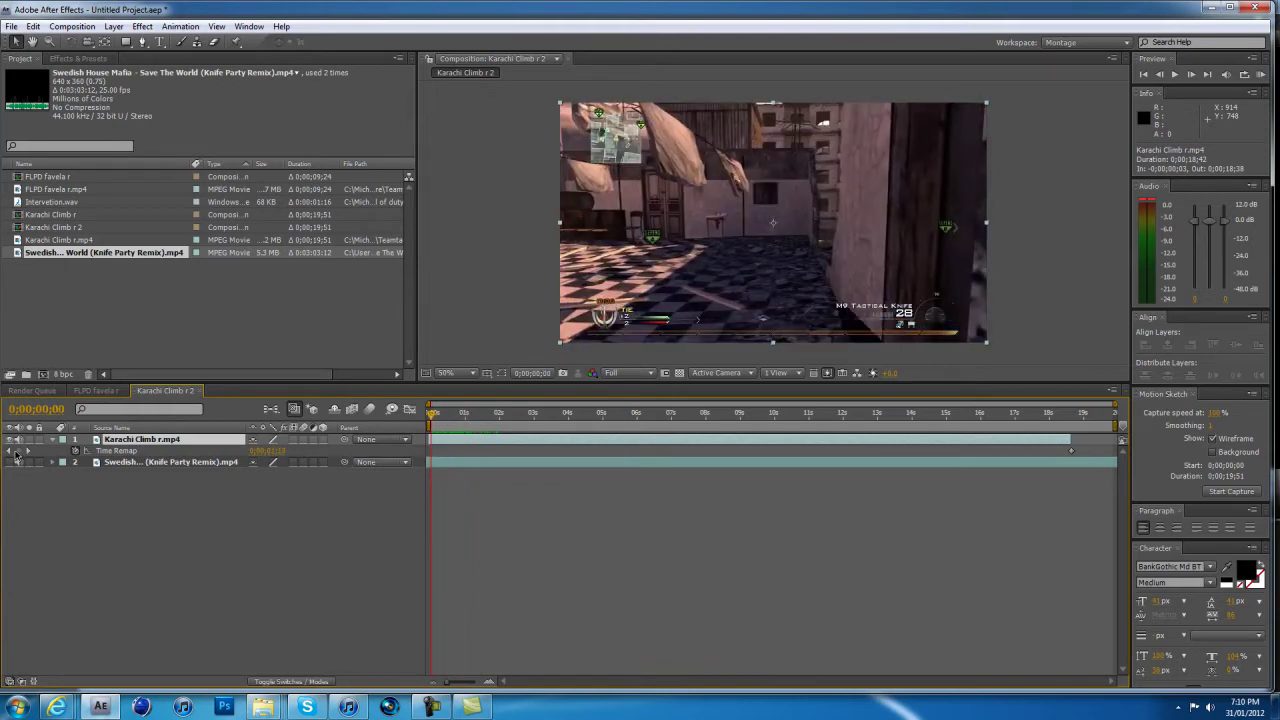
pyautogui.moveTo(436, 438); pyautogui.dragTo(440, 444)
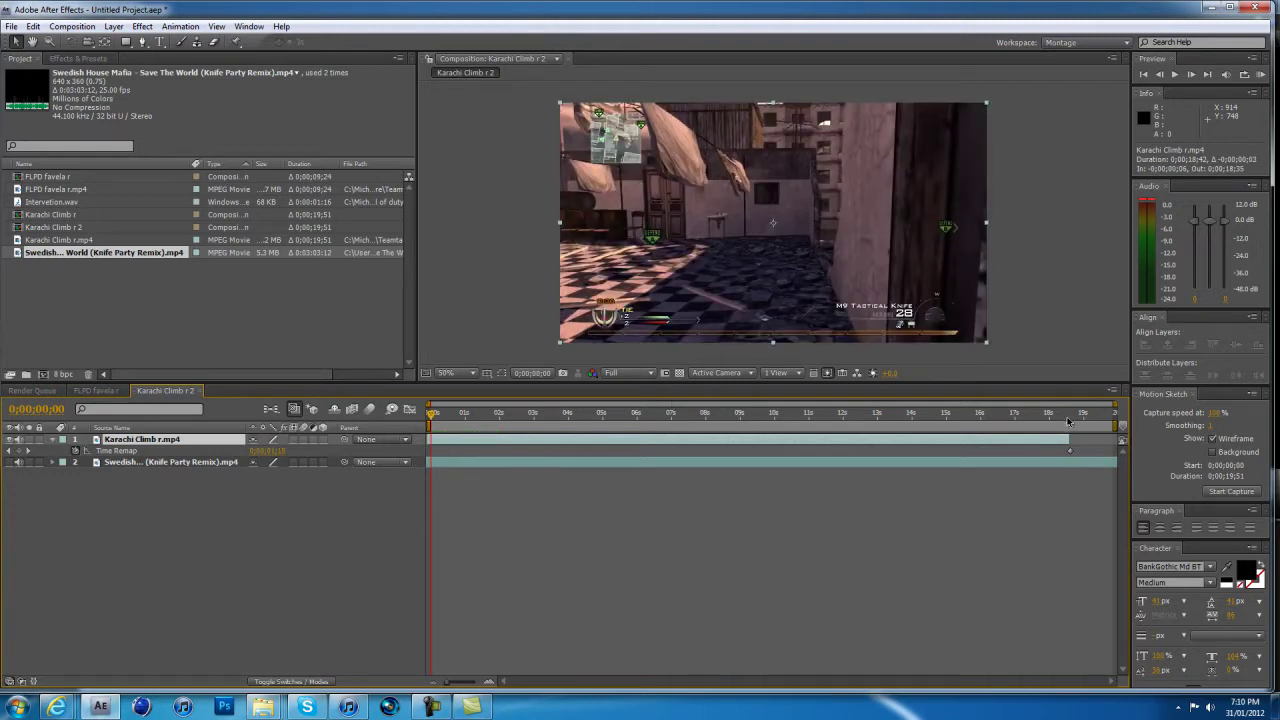
pyautogui.click(1068, 421)
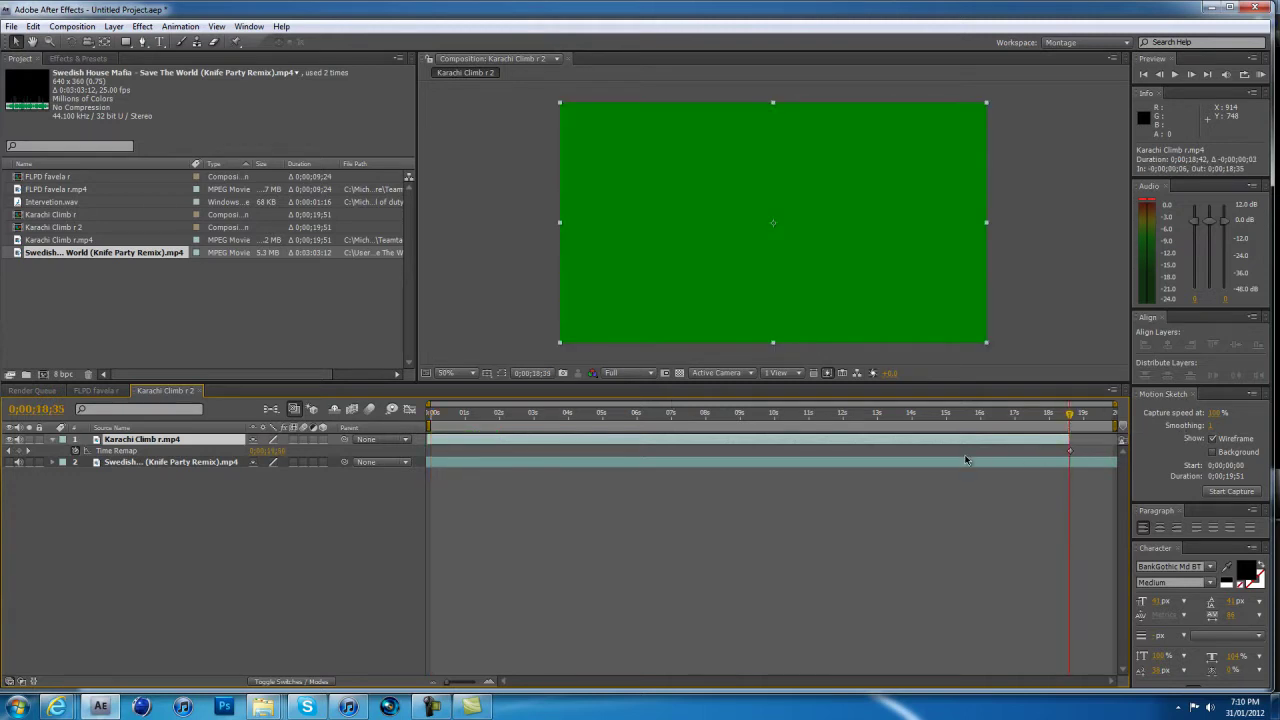
# Step: Slide the Karachi Climb layer right to expose its first Time Remap keyframe, try moving that keyframe to 0;00;05;22, and undo the move
pyautogui.moveTo(960, 444); pyautogui.dragTo(995, 440)
pyautogui.moveTo(551, 432); pyautogui.dragTo(562, 438)
pyautogui.click(436, 414)
pyautogui.moveTo(436, 414); pyautogui.dragTo(439, 418)
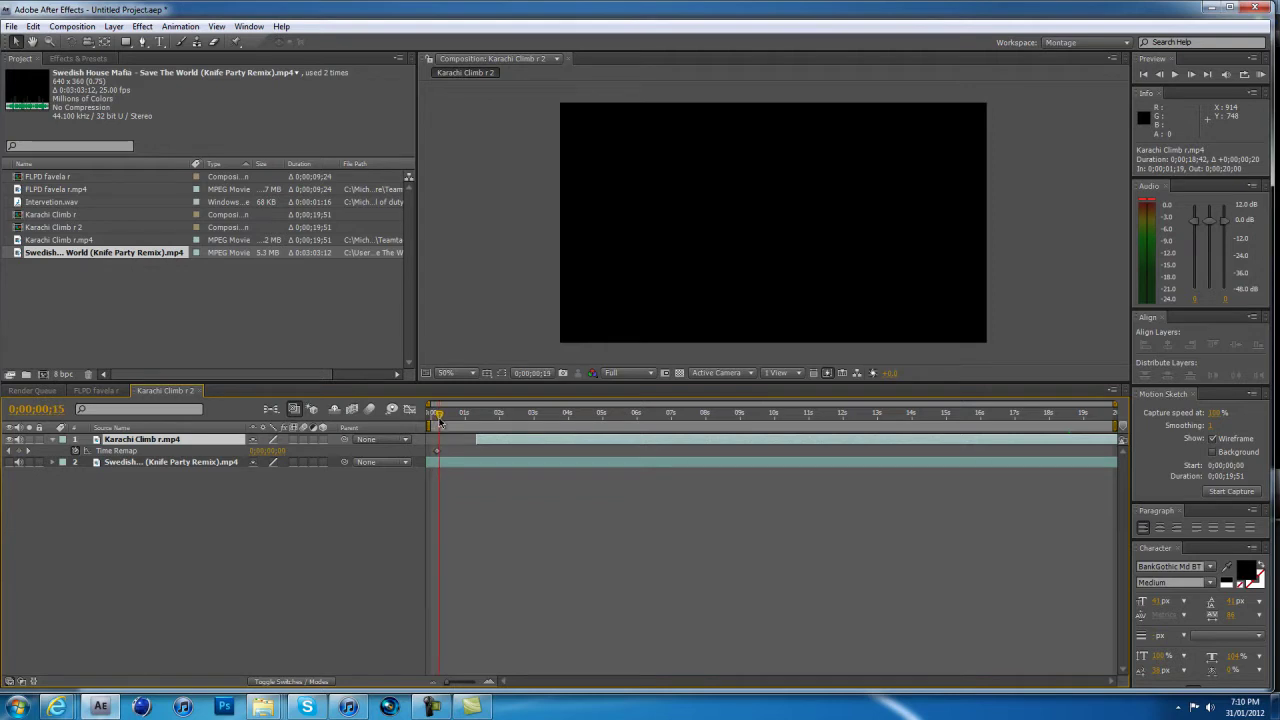
pyautogui.click(616, 455)
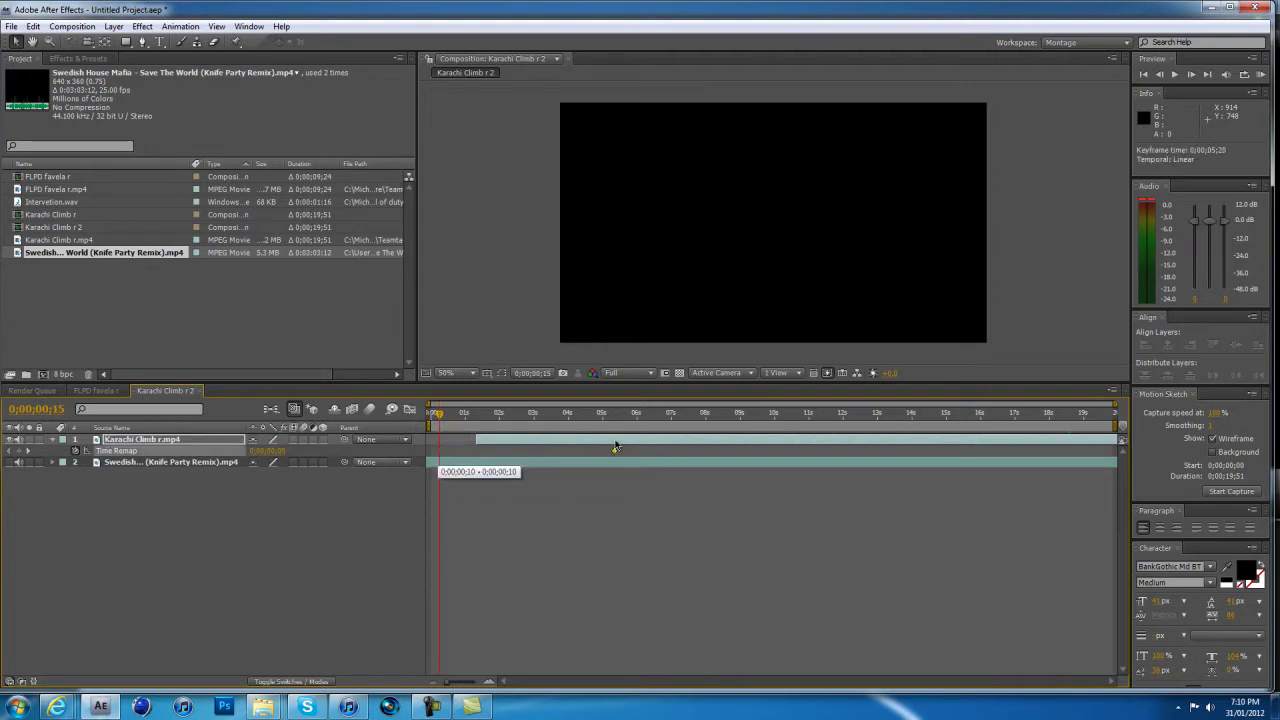
pyautogui.moveTo(615, 456)
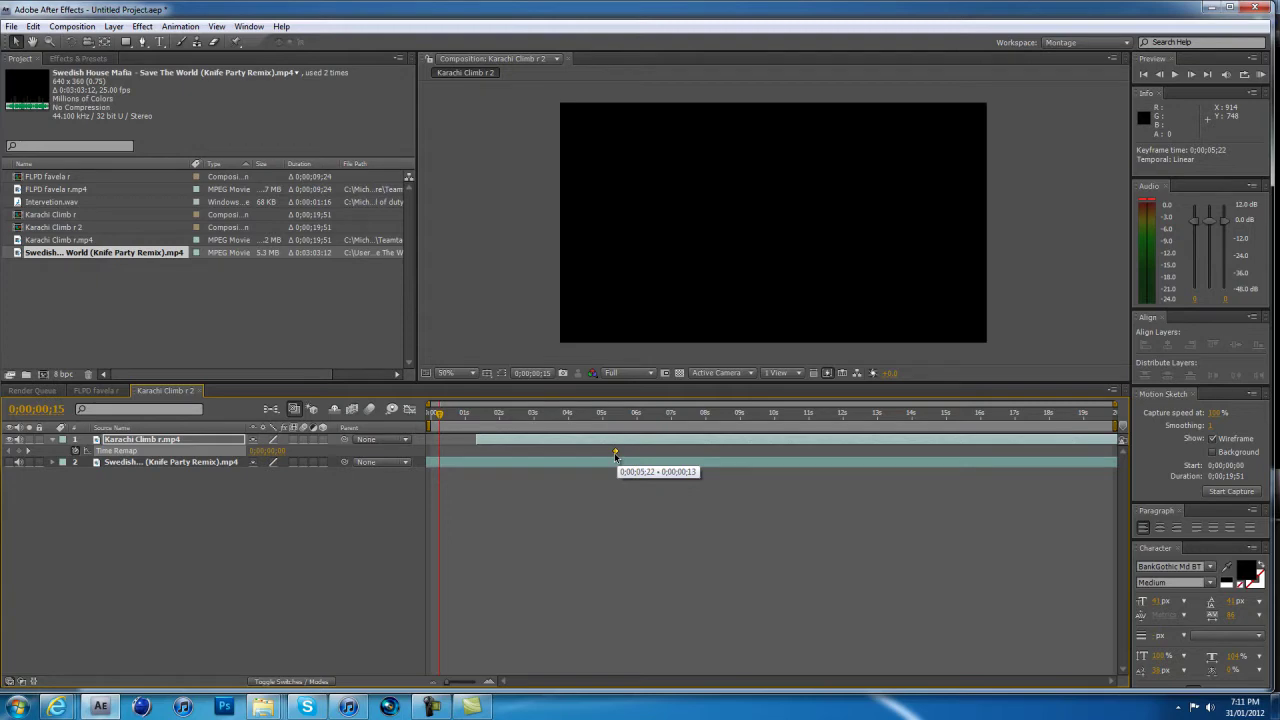
pyautogui.moveTo(688, 416); pyautogui.dragTo(715, 422)
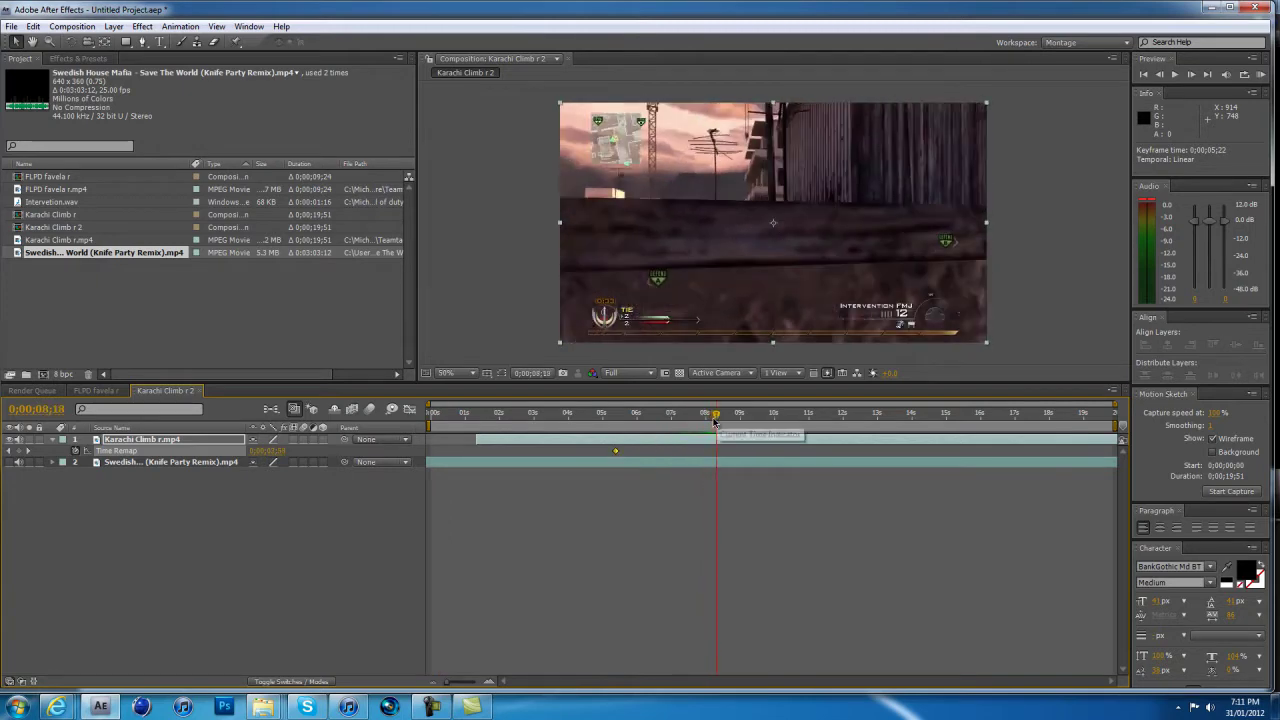
pyautogui.press('Home')
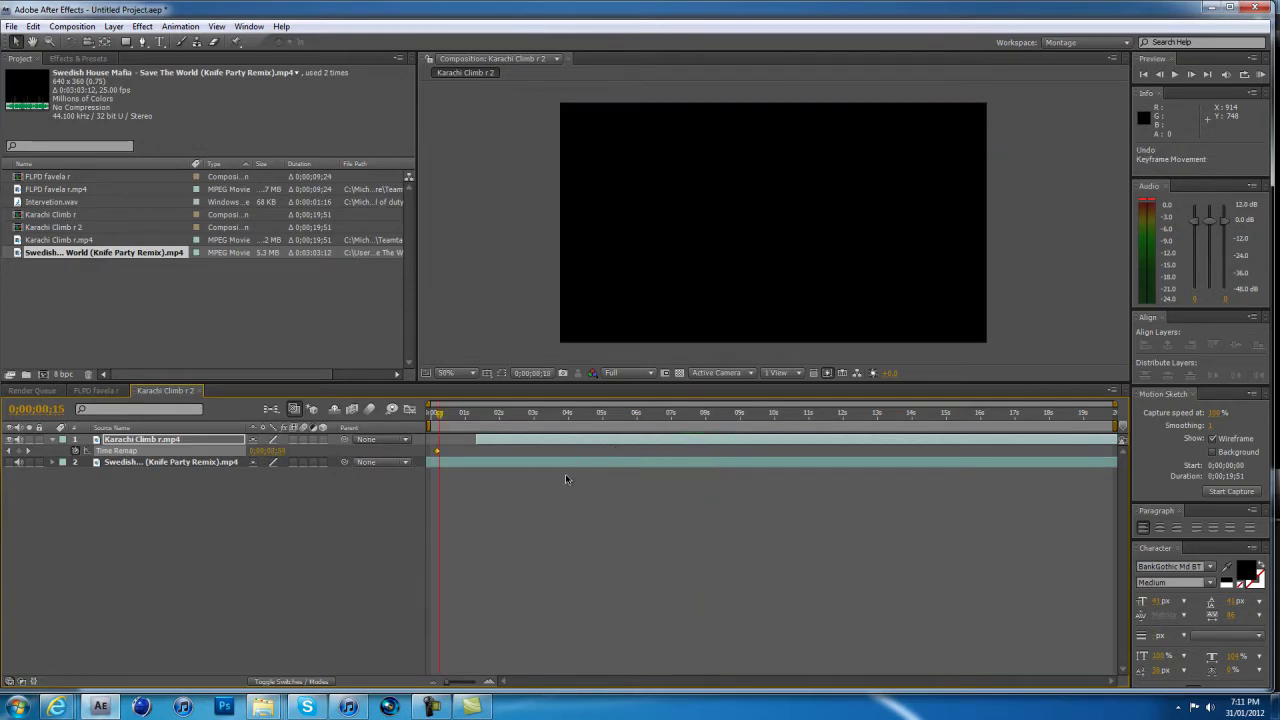
# Step: Slide the Karachi Climb layer back to the composition's start and add Time Remap keyframes at 0;00;00;00 and 0;00;02;29
pyautogui.moveTo(486, 443); pyautogui.dragTo(432, 414)
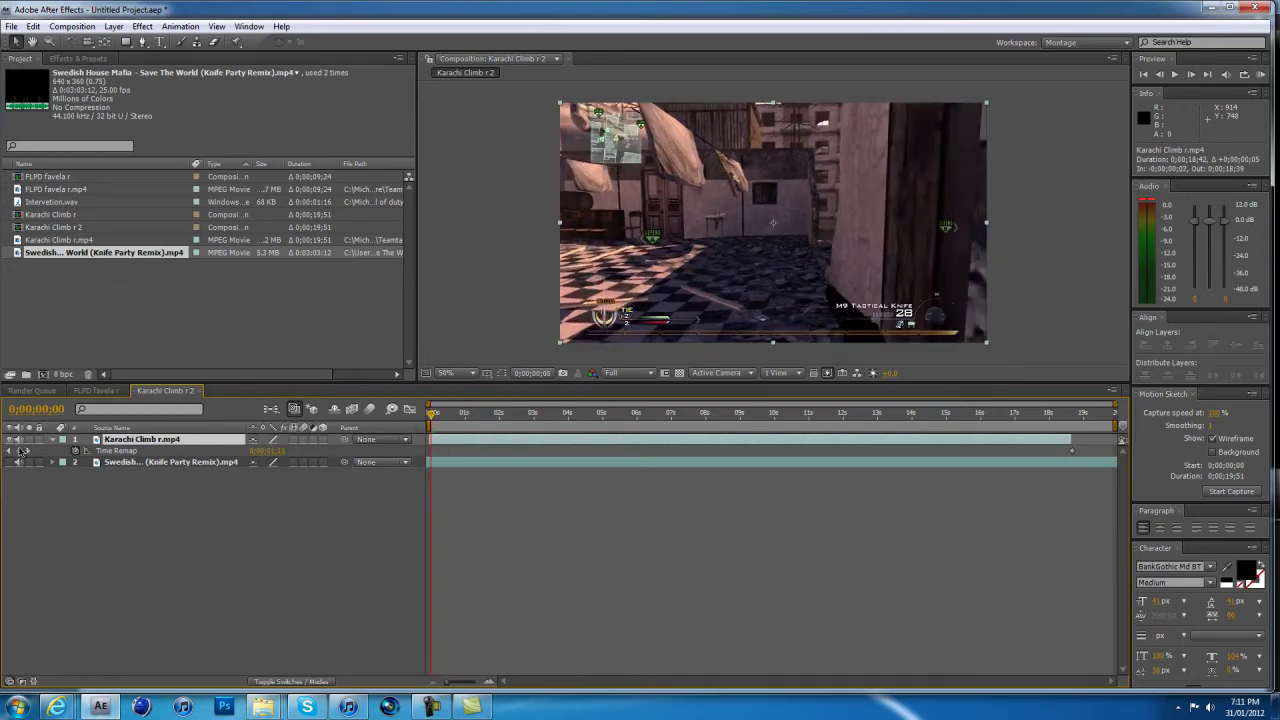
pyautogui.click(18, 451)
pyautogui.moveTo(436, 414); pyautogui.dragTo(517, 447)
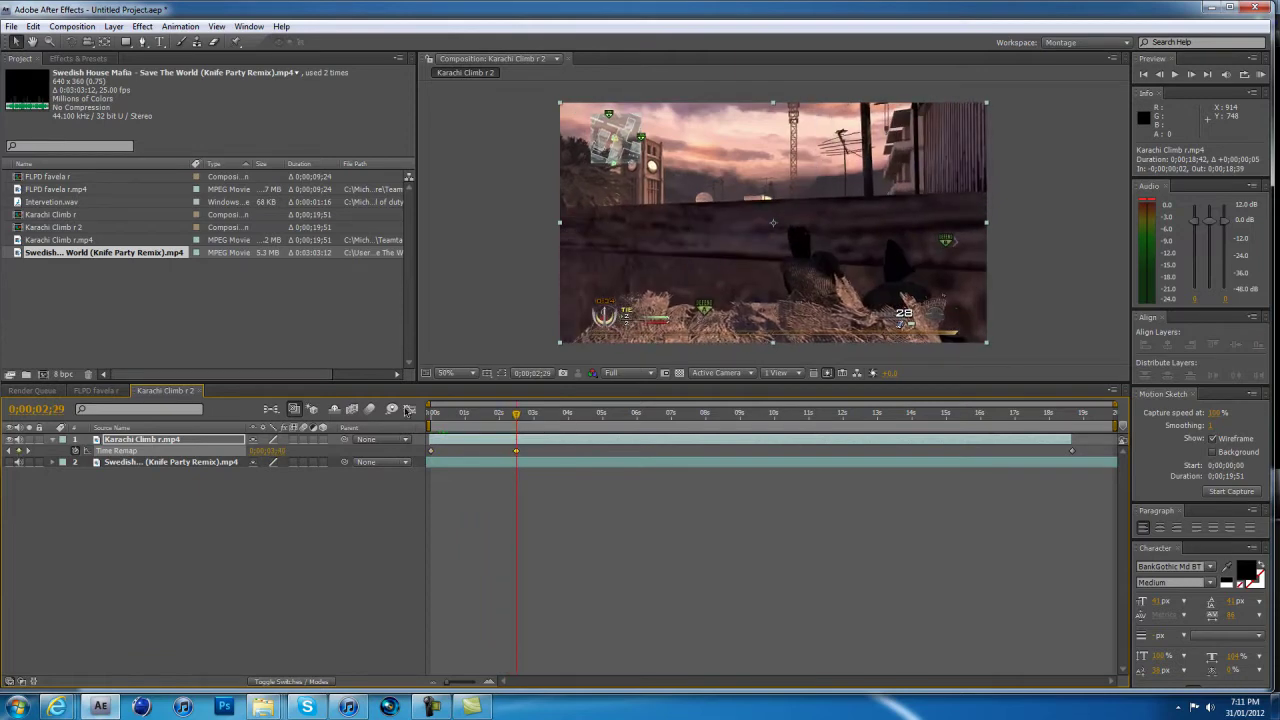
pyautogui.moveTo(513, 416); pyautogui.dragTo(506, 441)
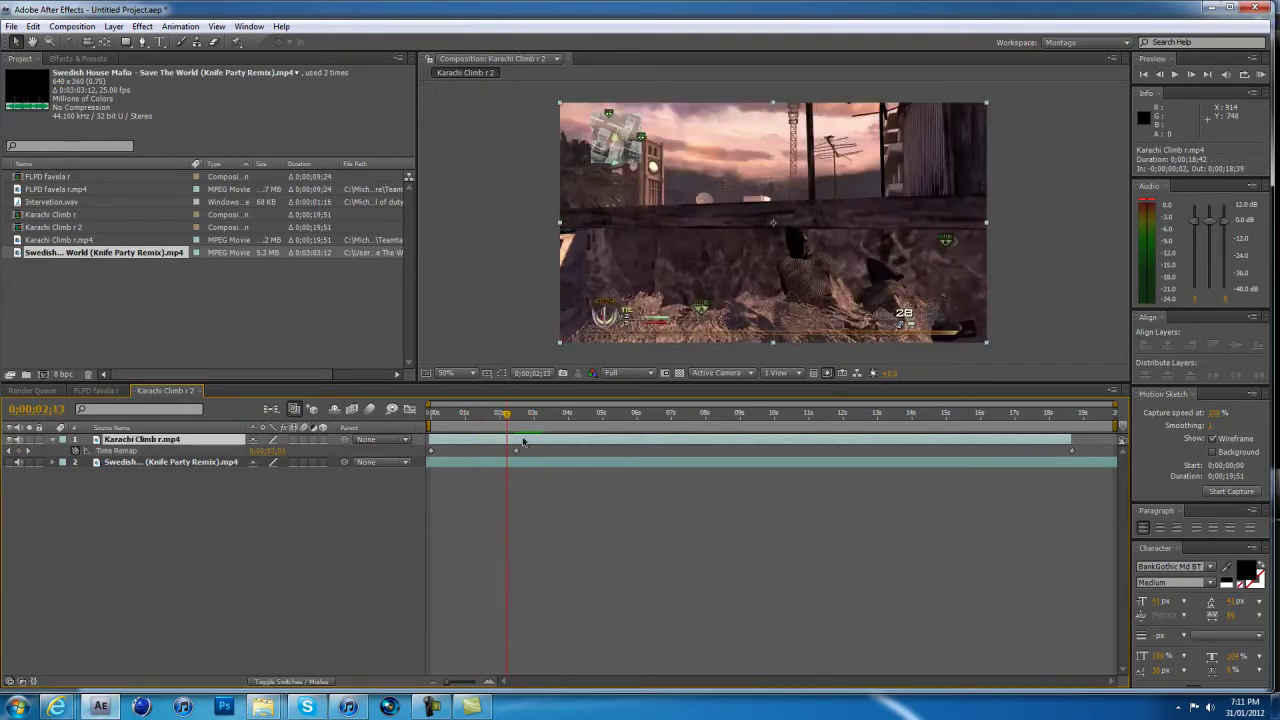
# Step: Reveal the Swedish House Mafia layer's audio waveform and preview the song from 0;00;02;13
pyautogui.click(537, 463)
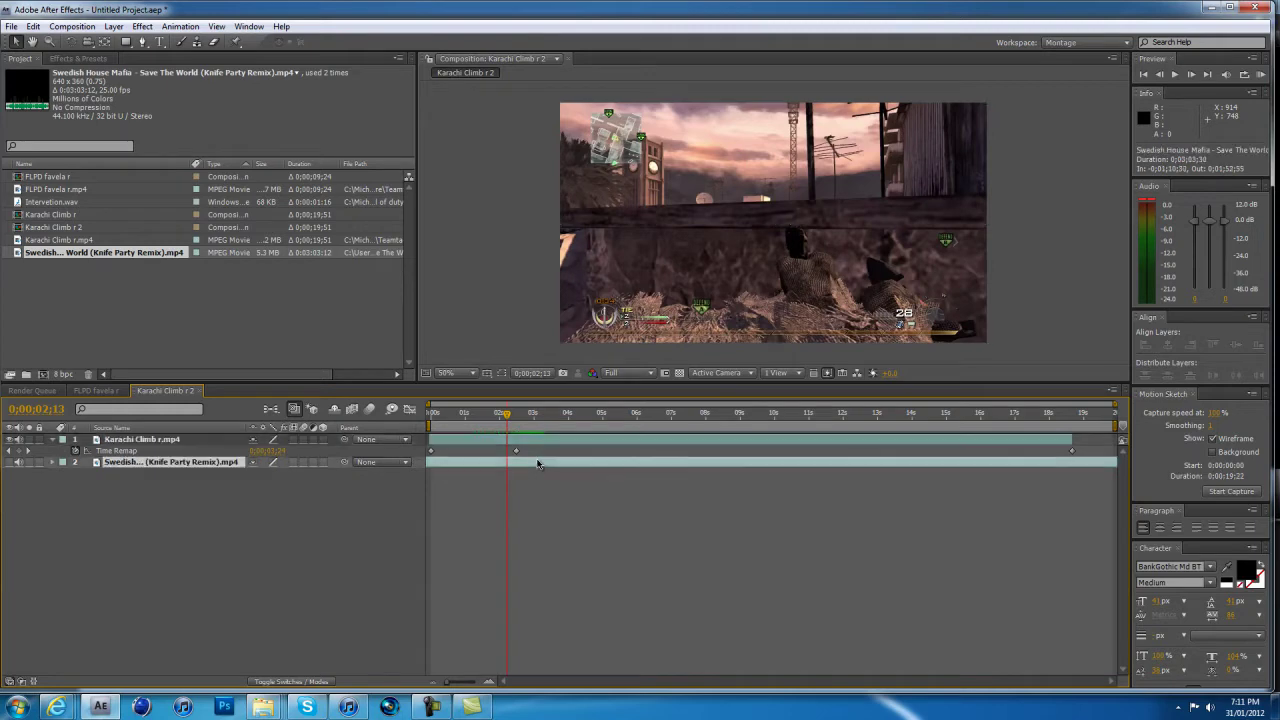
pyautogui.press('l')
pyautogui.press('l')
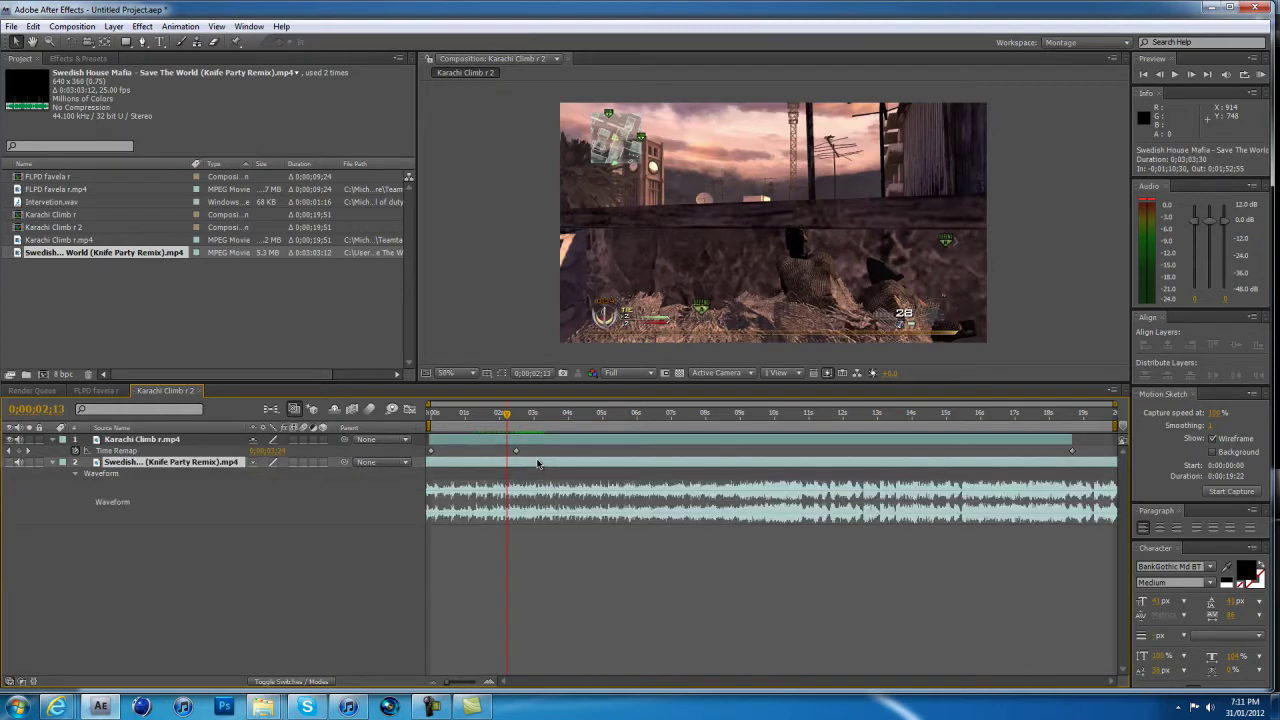
pyautogui.press('KP_Decimal')
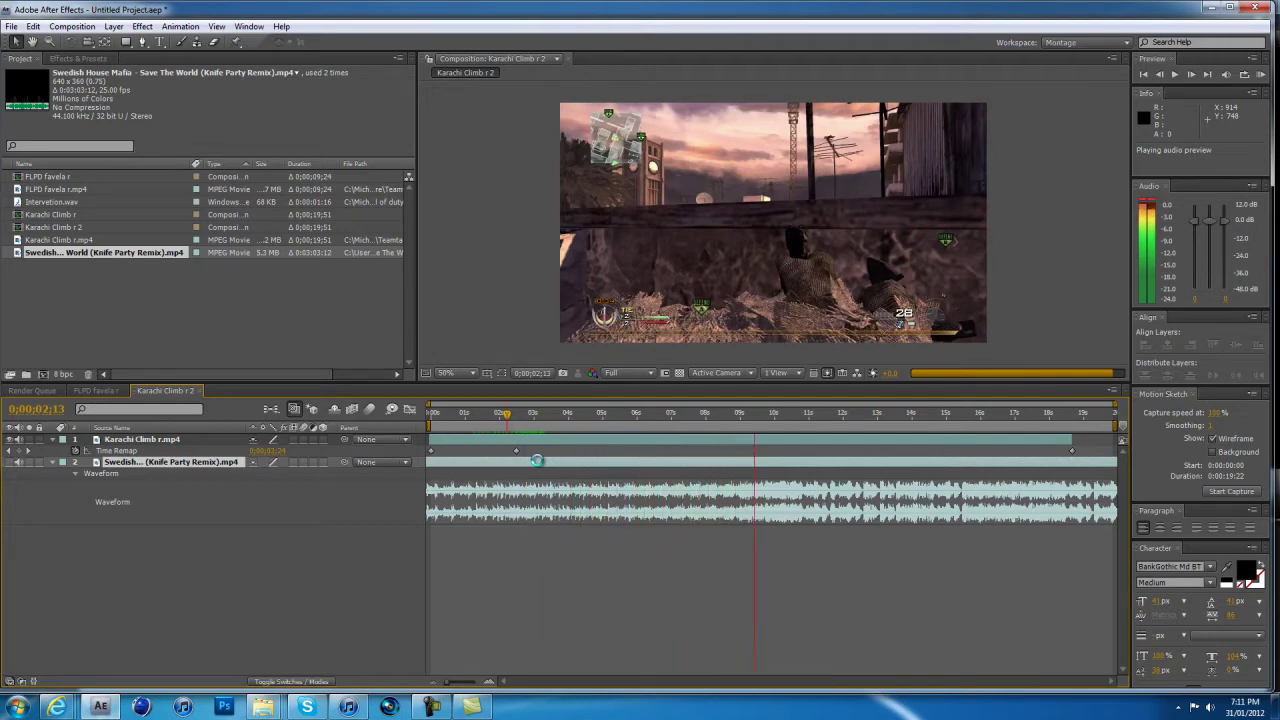
# Step: Try moving the second Time Remap keyframe alone to 0;00;04;24, and undo the move
pyautogui.moveTo(505, 413); pyautogui.dragTo(523, 418)
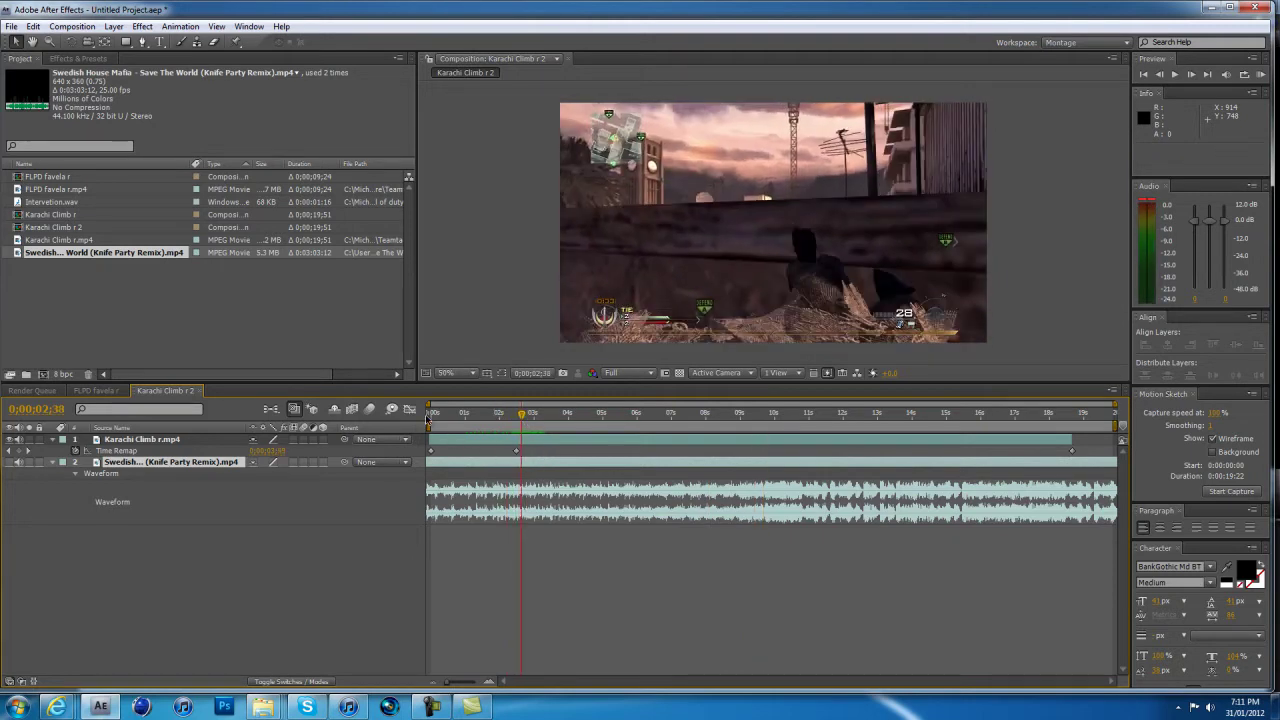
pyautogui.moveTo(428, 418); pyautogui.dragTo(463, 418)
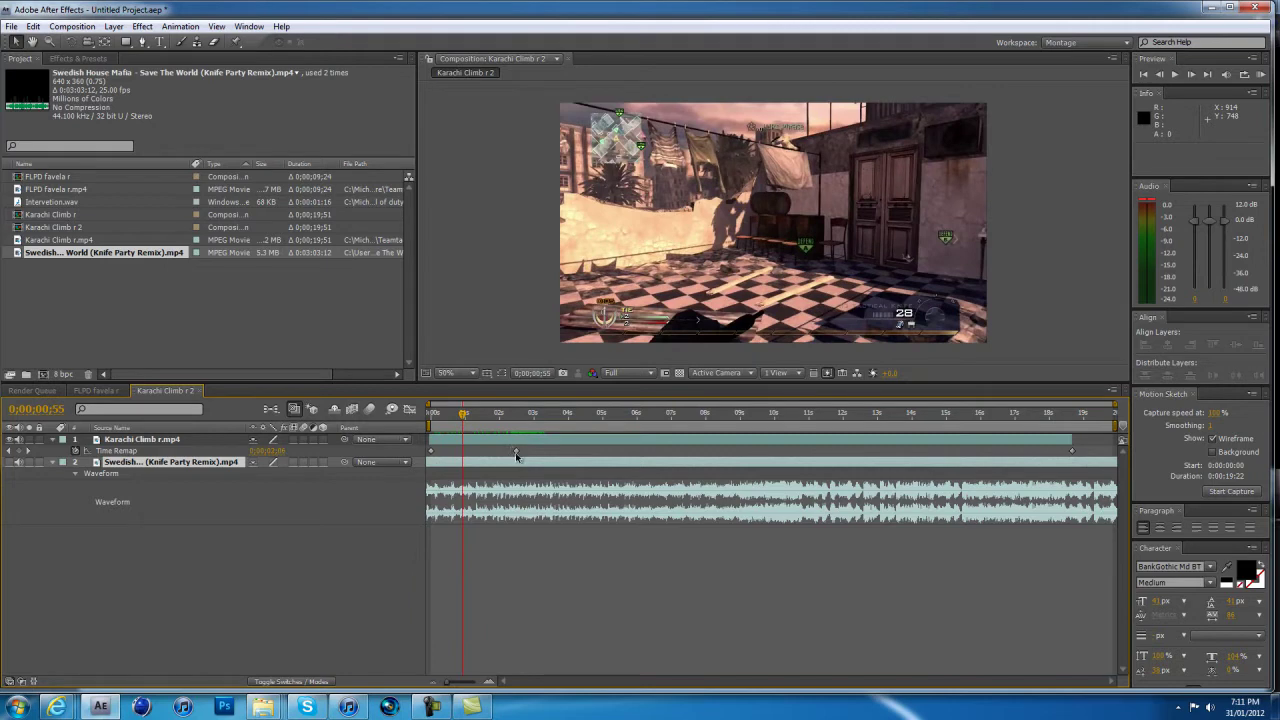
pyautogui.click(516, 452)
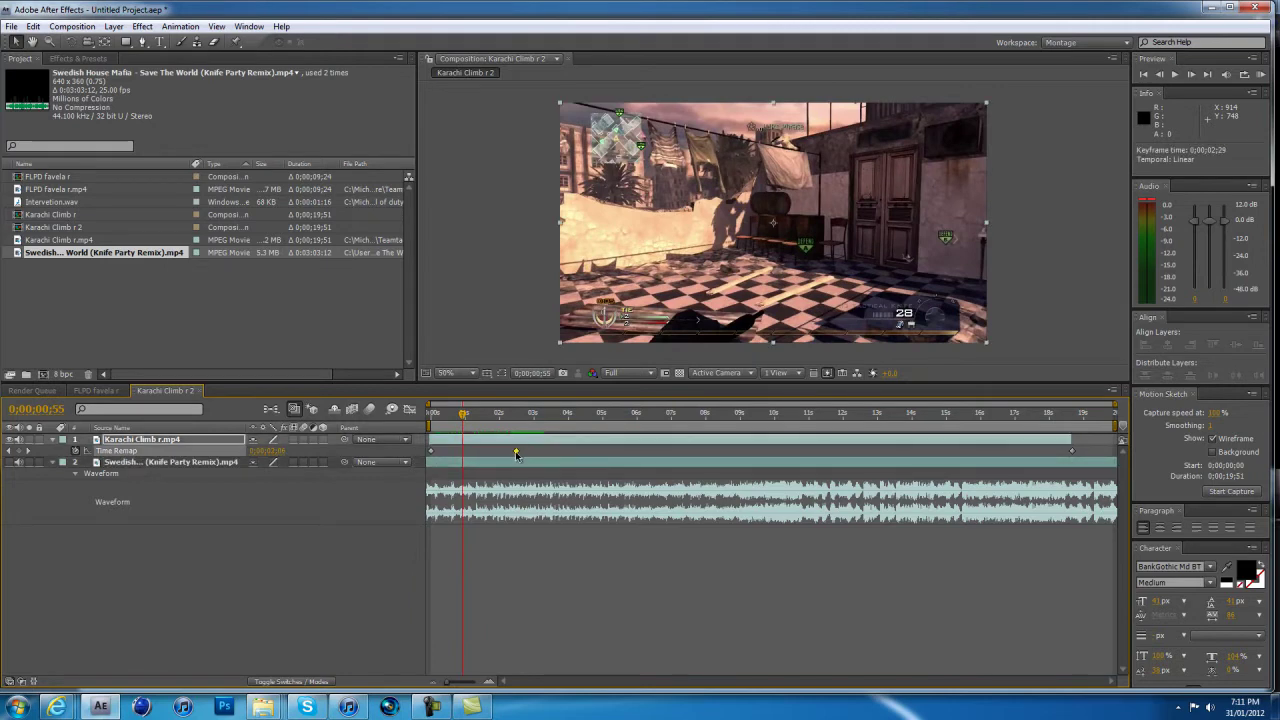
pyautogui.moveTo(516, 452); pyautogui.dragTo(582, 452)
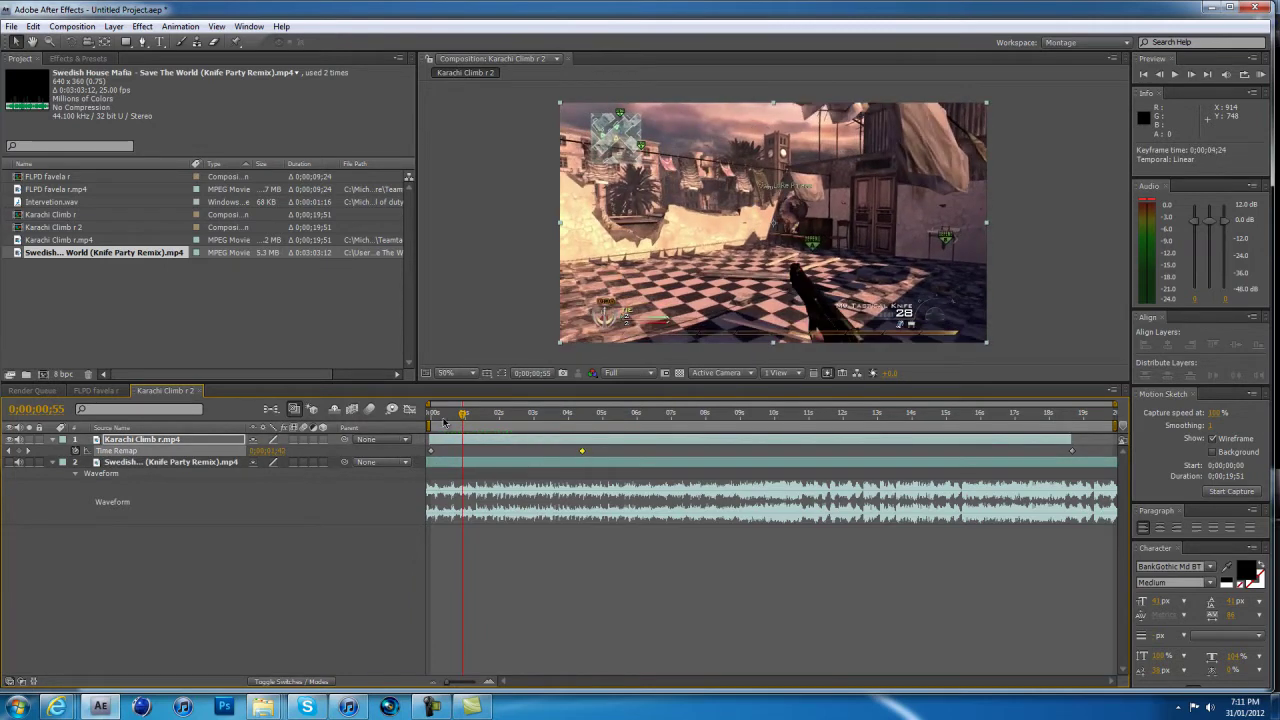
pyautogui.moveTo(445, 422); pyautogui.dragTo(808, 443)
pyautogui.hotkey('ctrl', 'z')
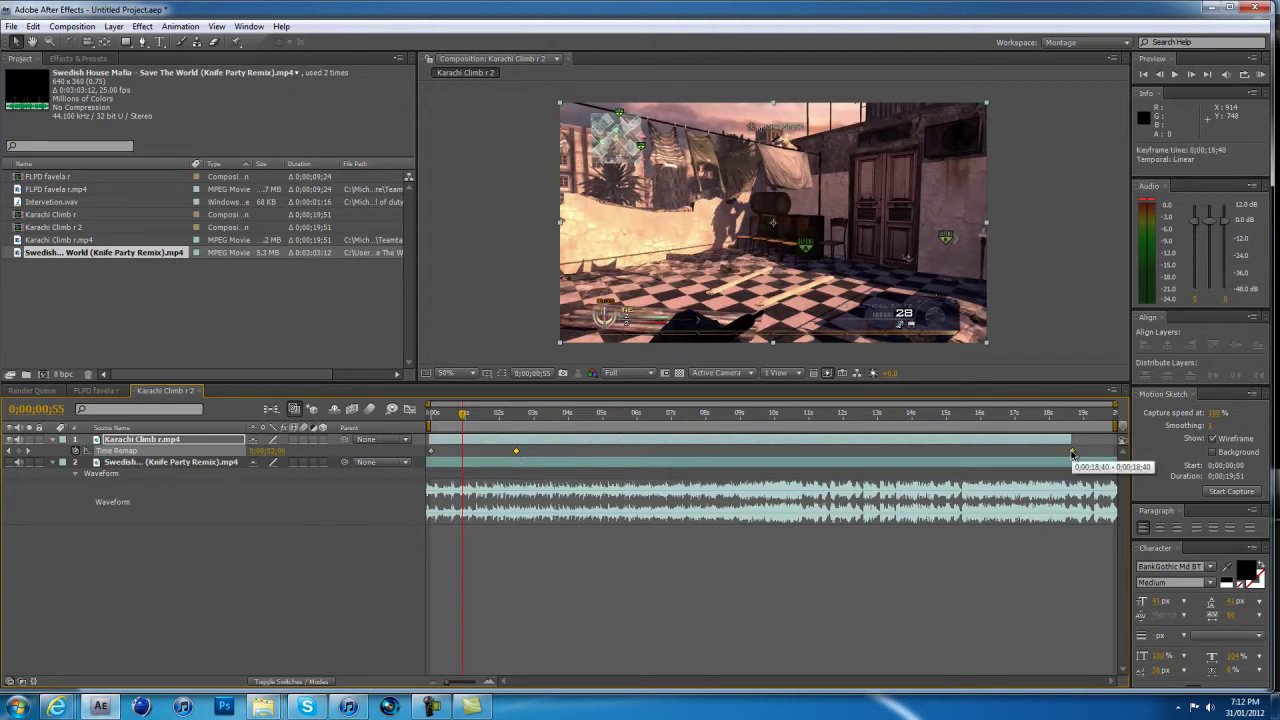
# Step: Select the second and final Time Remap keyframes and shift them together so the second sits at 0;00;04;35
pyautogui.click(516, 455)
pyautogui.click(516, 452)
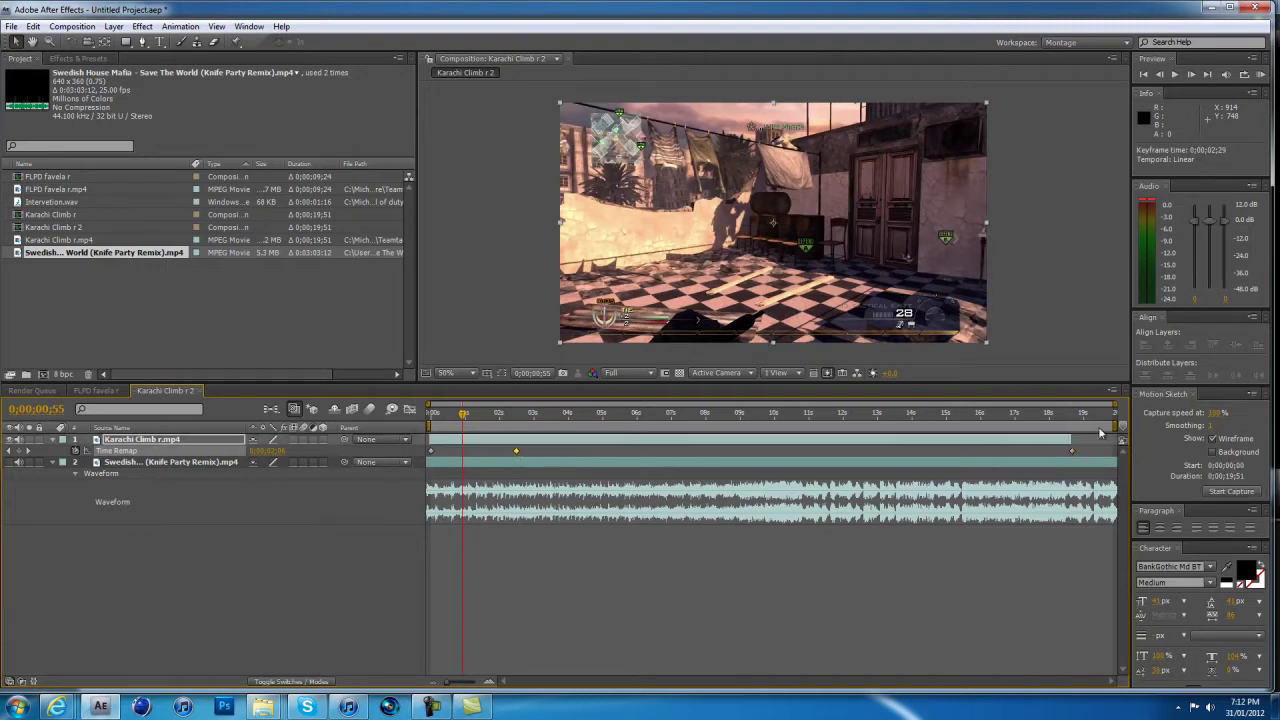
pyautogui.moveTo(1069, 454); pyautogui.dragTo(1089, 451)
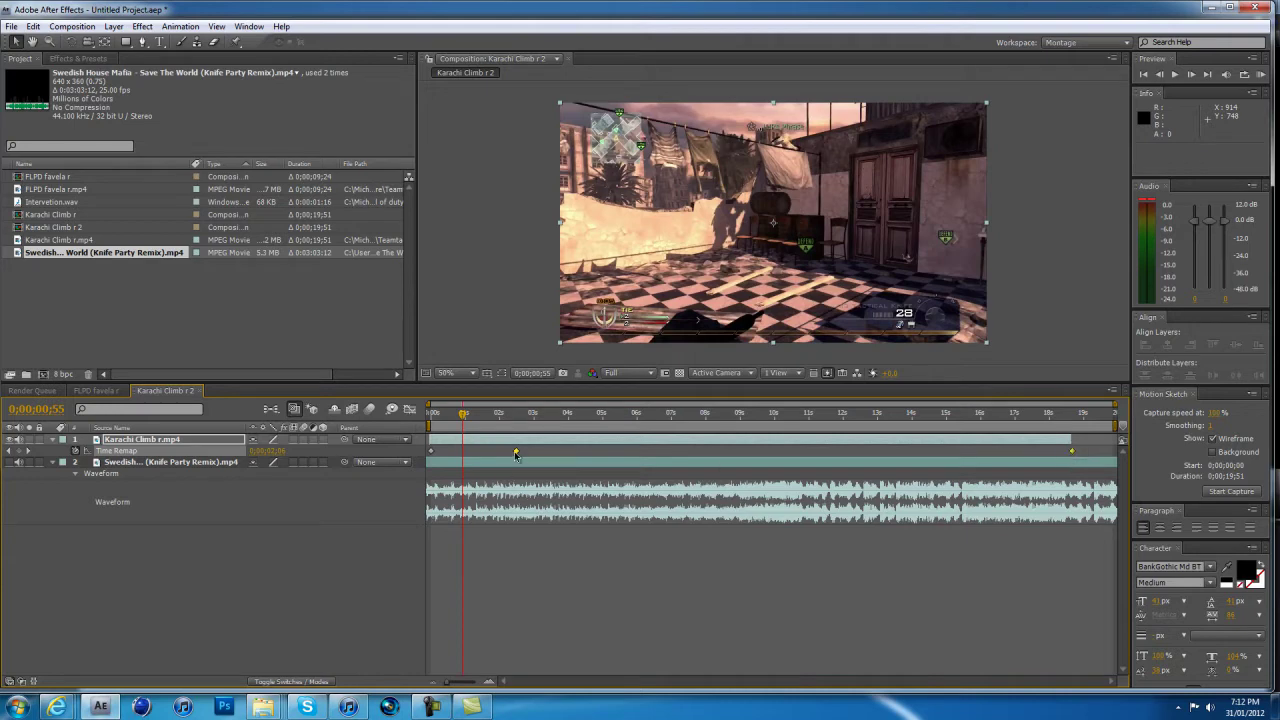
pyautogui.moveTo(522, 456); pyautogui.dragTo(570, 456)
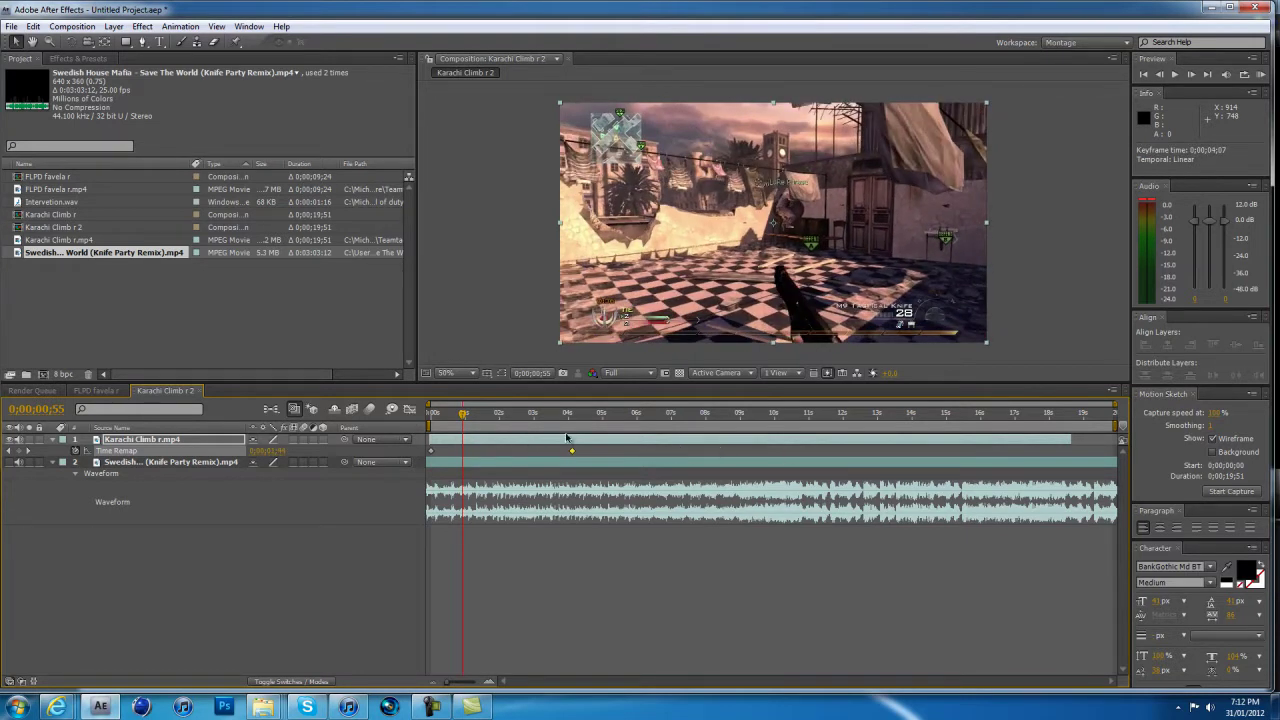
pyautogui.moveTo(569, 413); pyautogui.dragTo(586, 455)
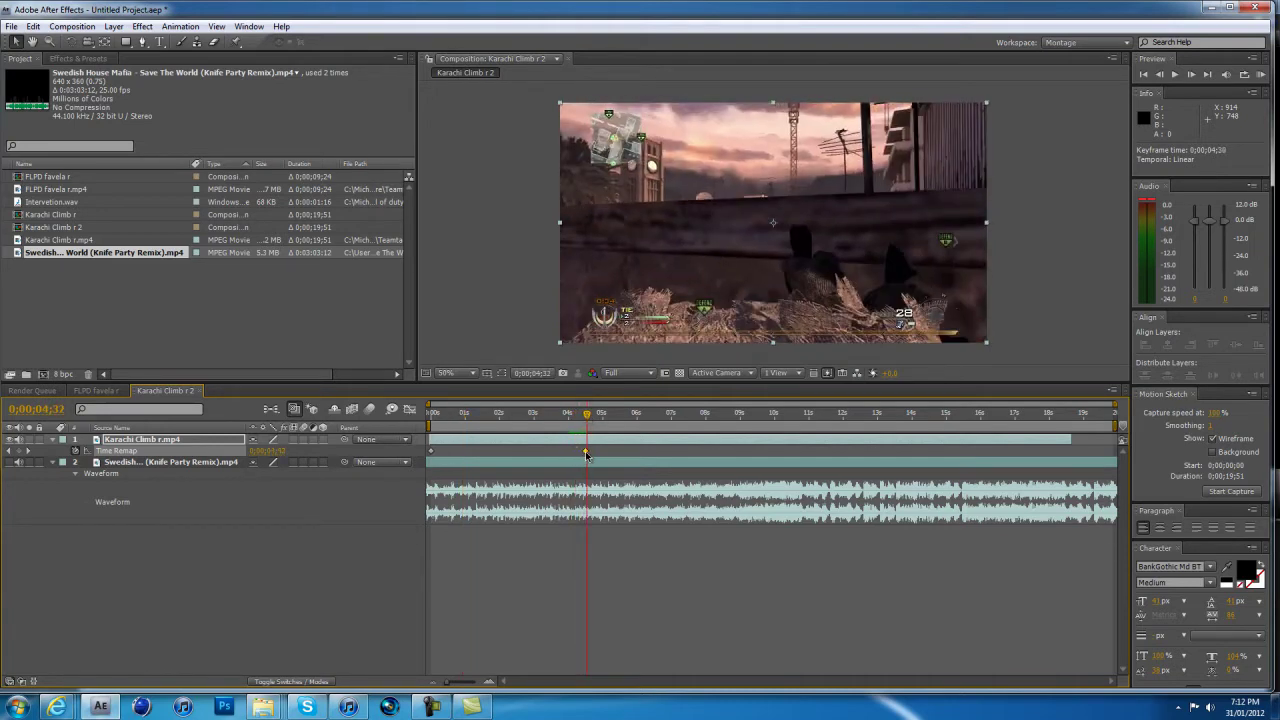
pyautogui.moveTo(459, 418); pyautogui.dragTo(578, 460)
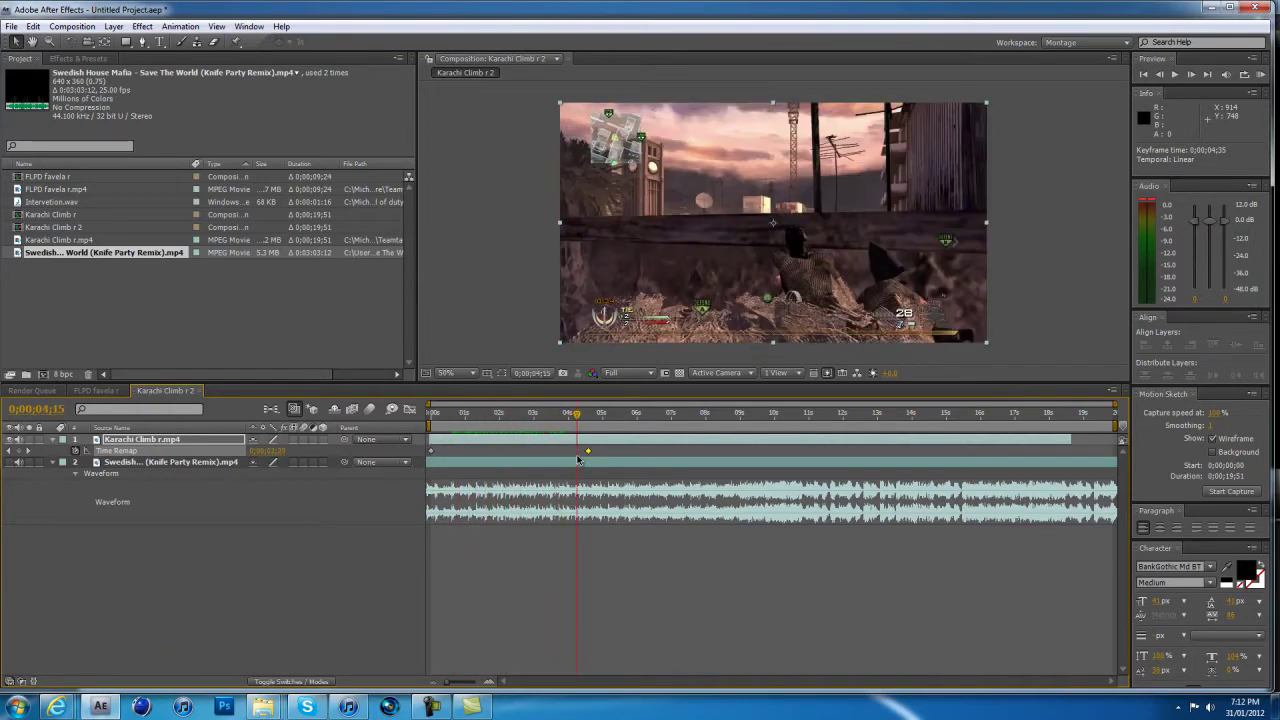
# Step: Add Time Remap keyframes at the sniper's muzzle flash at 0;00;06;52 and at 0;00;07;19
pyautogui.moveTo(576, 401); pyautogui.dragTo(669, 484)
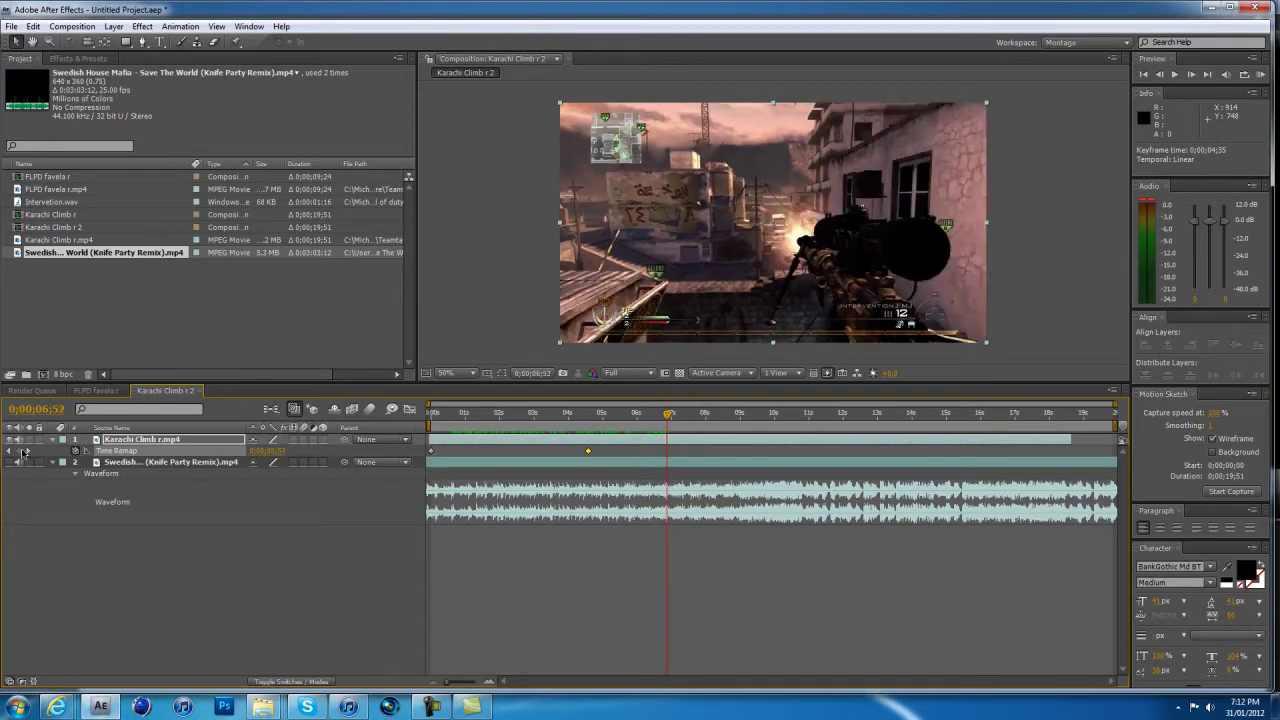
pyautogui.click(24, 451)
pyautogui.moveTo(668, 413); pyautogui.dragTo(686, 428)
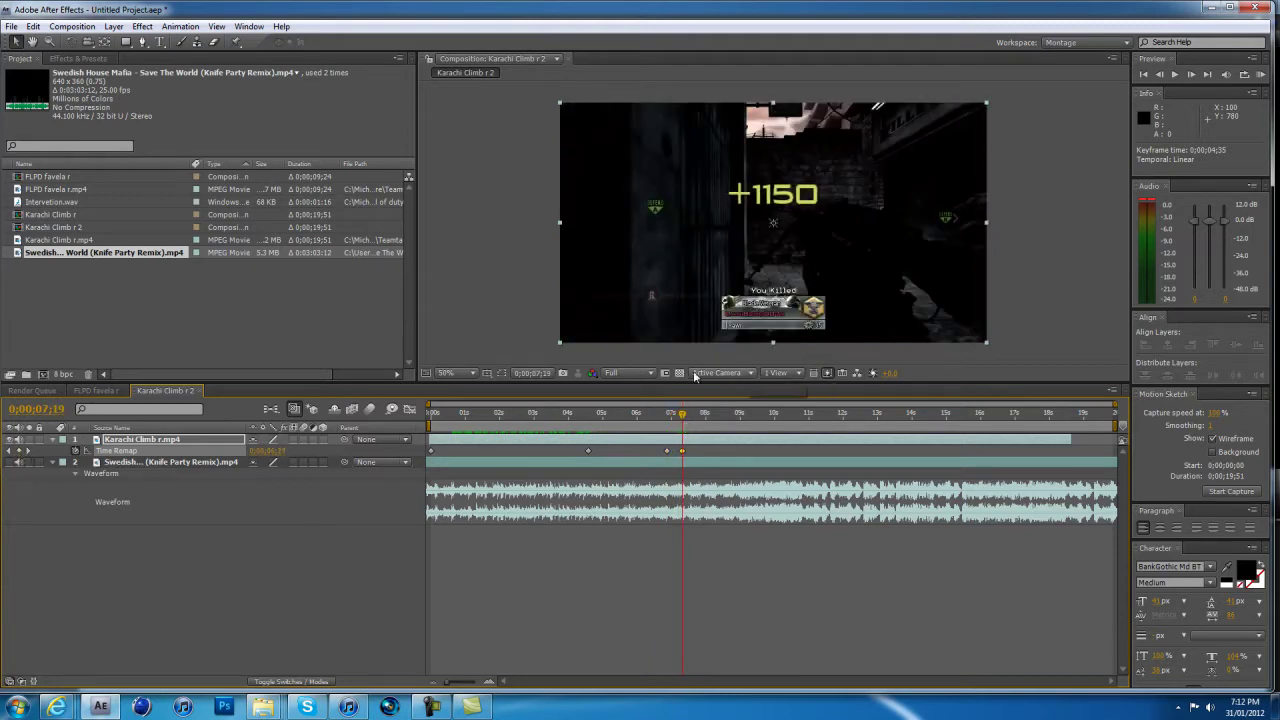
pyautogui.moveTo(668, 427); pyautogui.dragTo(674, 428)
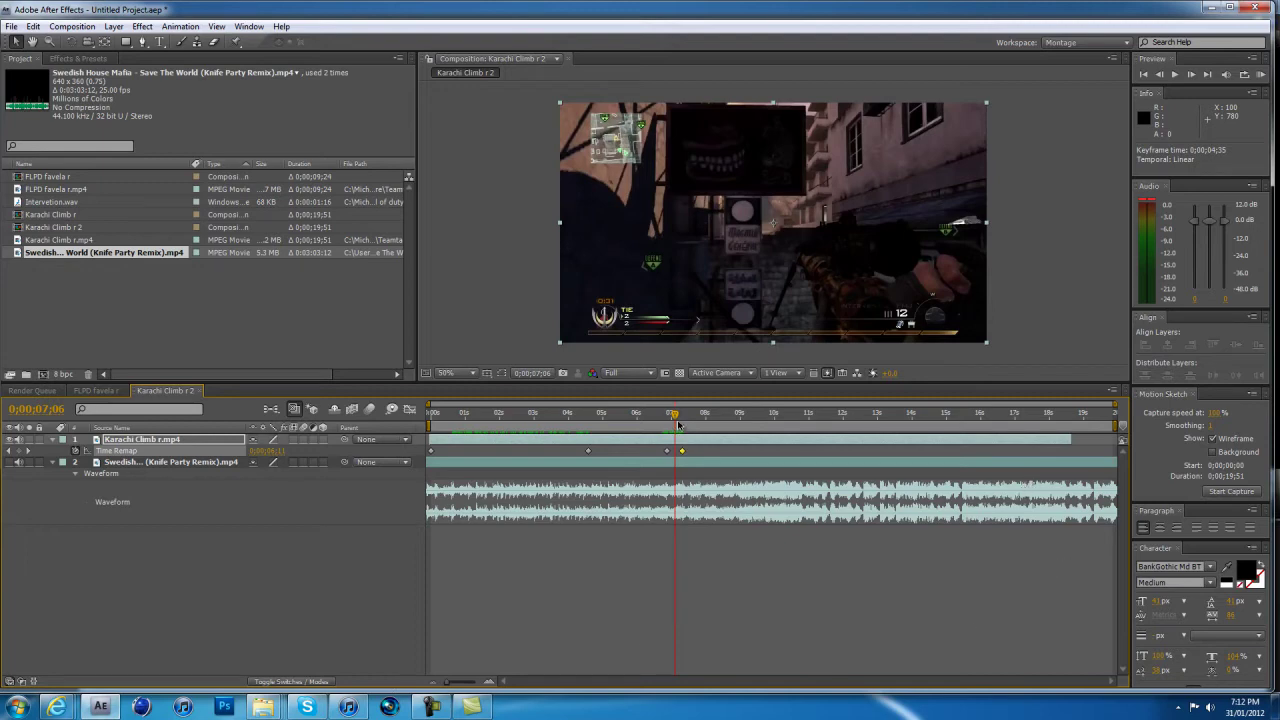
# Step: Set the Karachi Climb r 2 composition's duration to 0;00;30;51 and show its full length in the timeline
pyautogui.click(1118, 413)
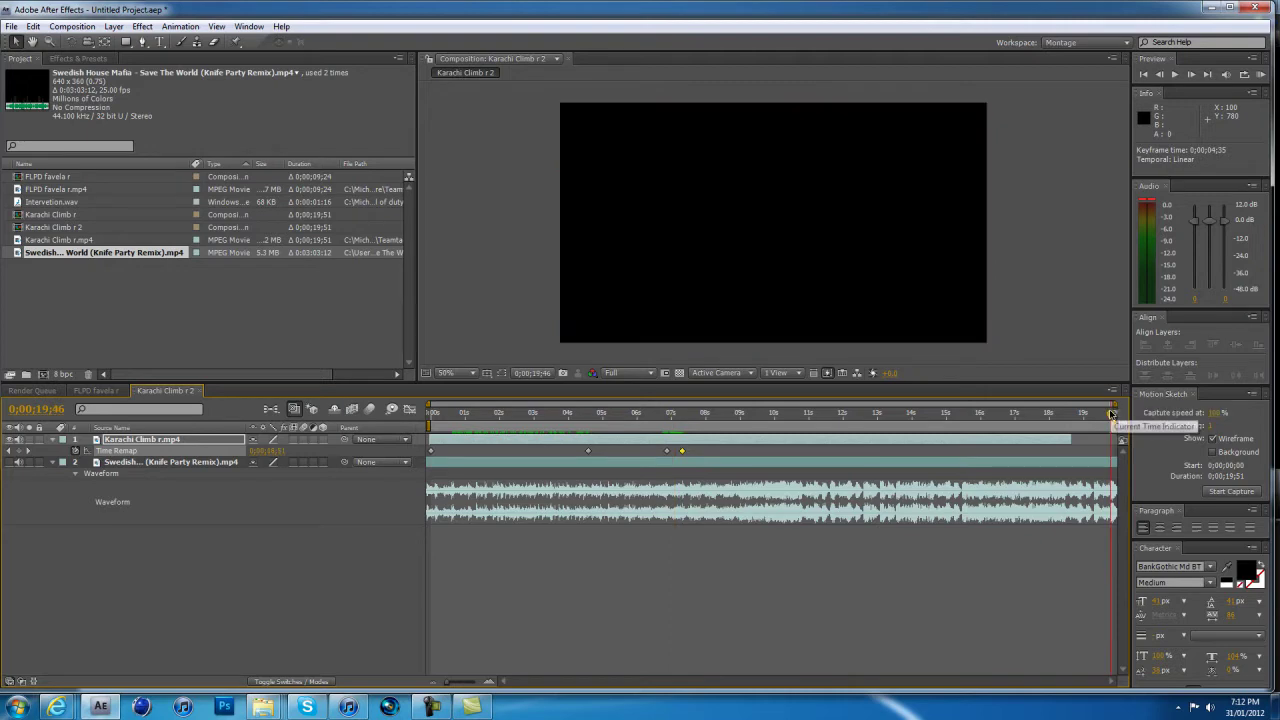
pyautogui.moveTo(1118, 413); pyautogui.dragTo(1111, 413)
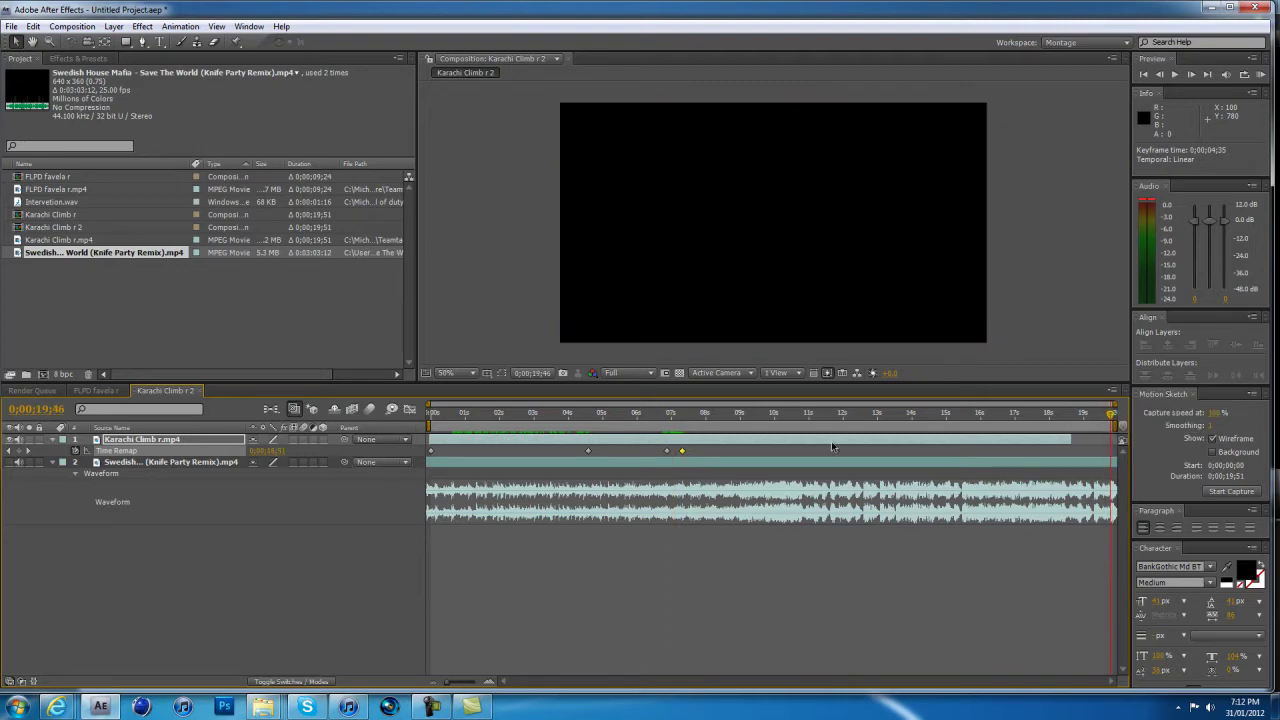
pyautogui.hotkey('ctrl', 'k')
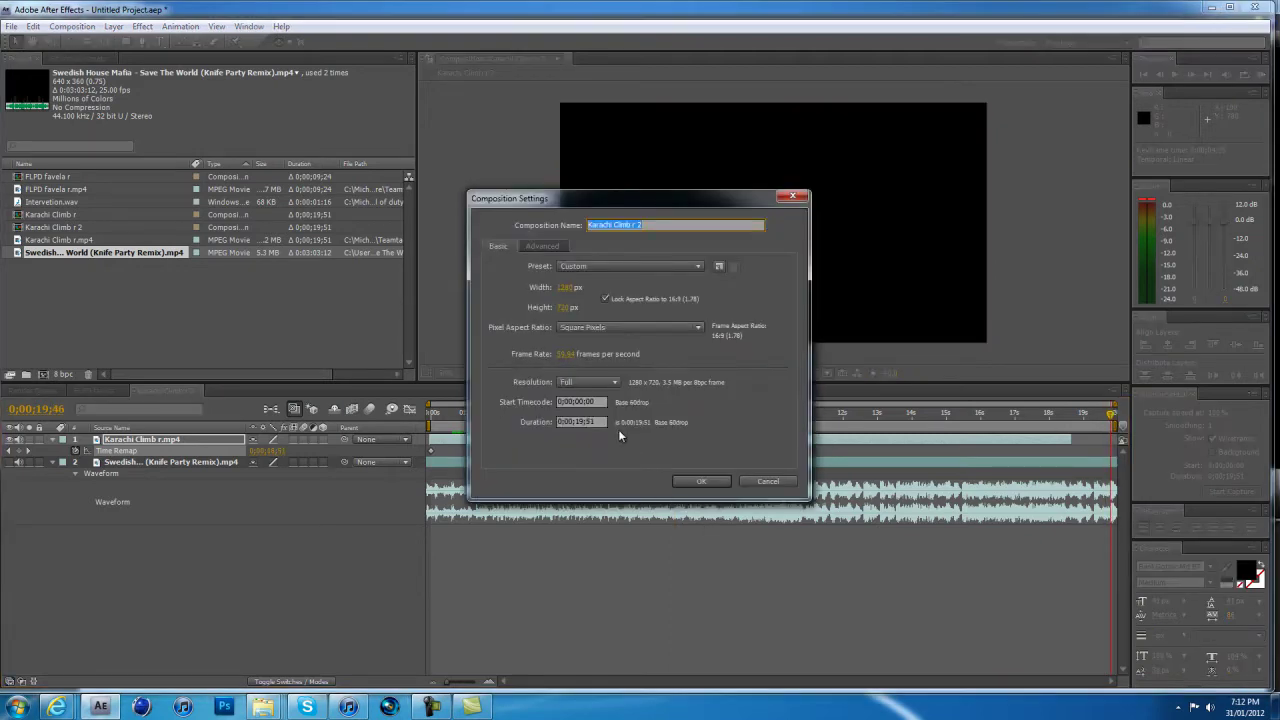
pyautogui.click(600, 421)
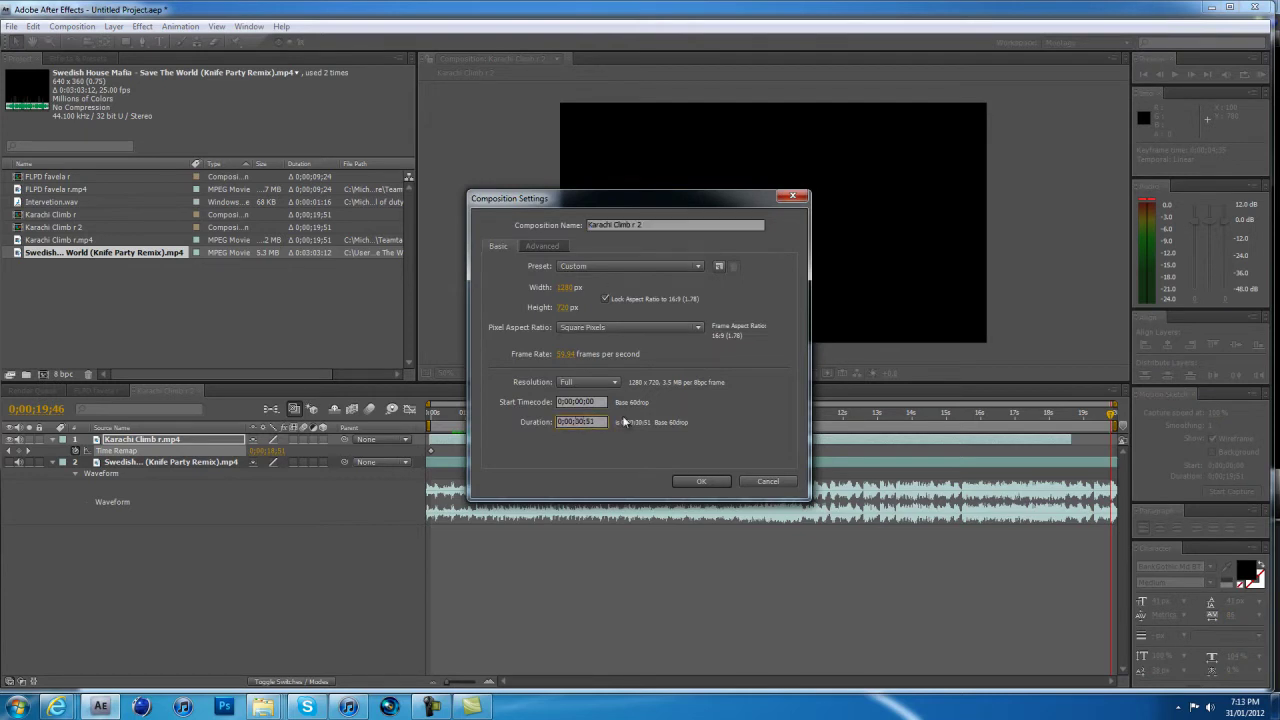
pyautogui.click(682, 481)
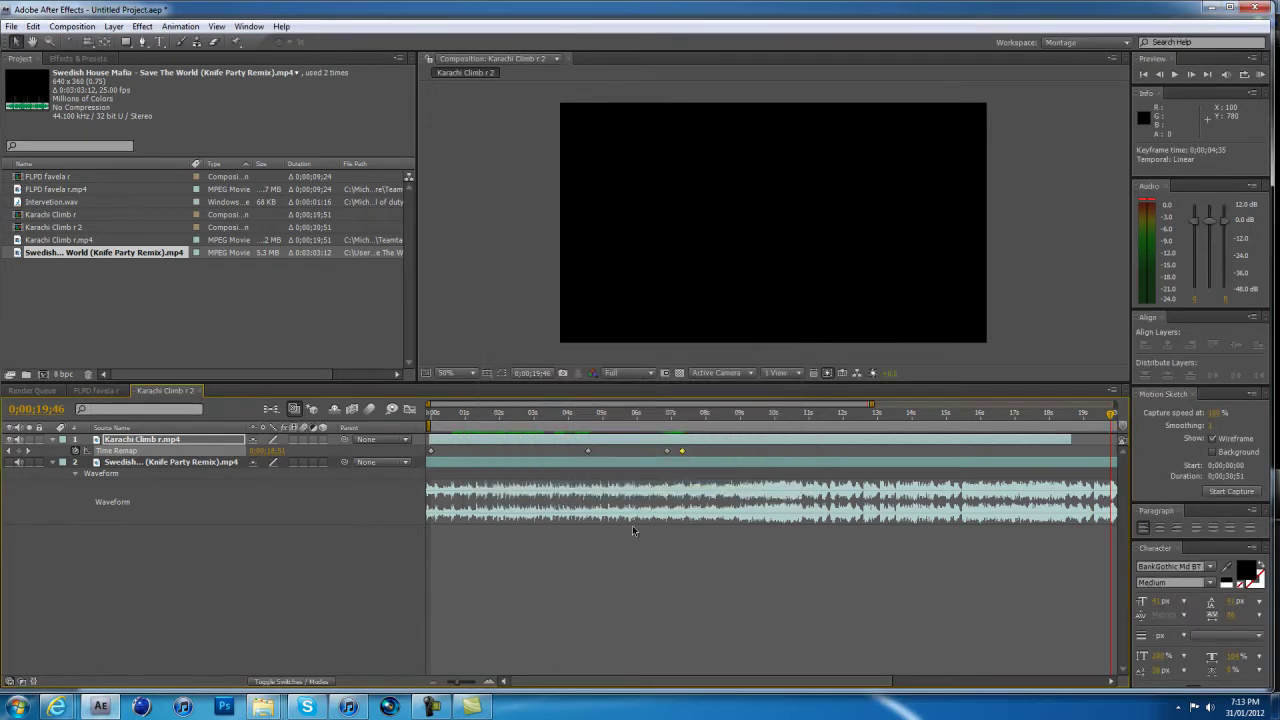
pyautogui.click(437, 686)
pyautogui.click(437, 686)
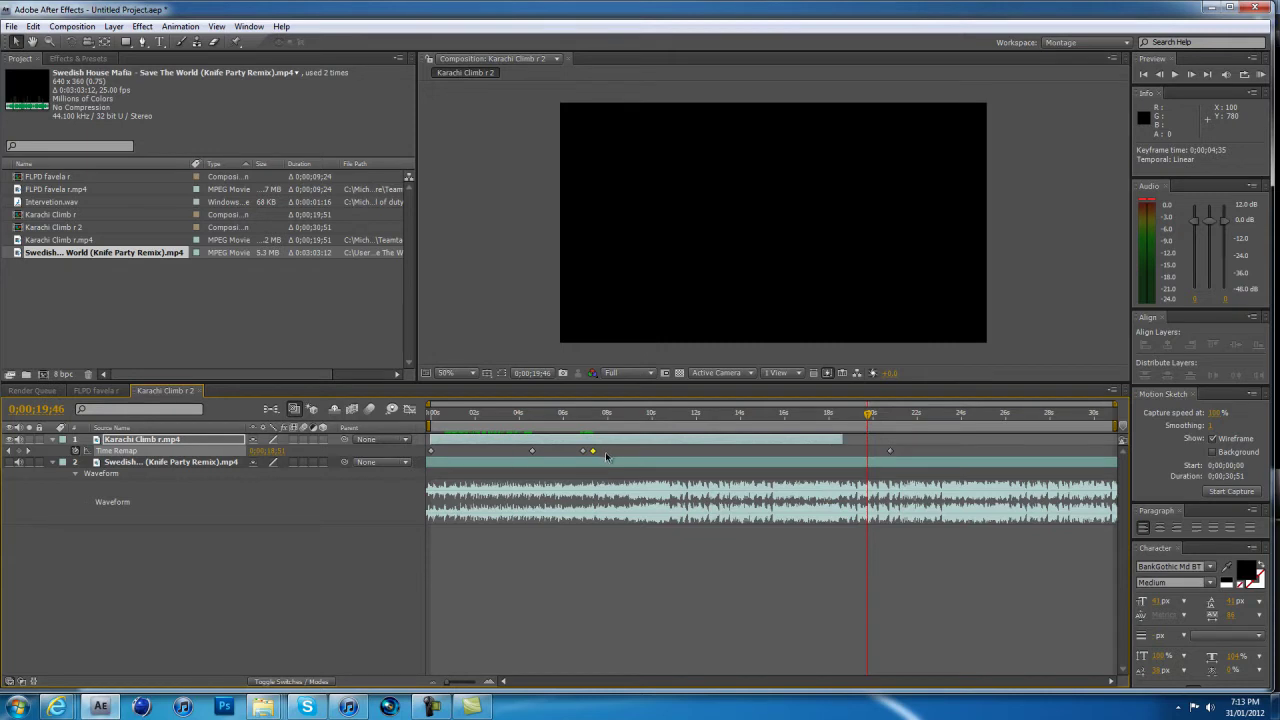
# Step: Shift the last two Time Remap keyframes together so the fourth sits at 0;00;12;08, and scrub back to the muzzle flash at 0;00;06;53
pyautogui.press('j')
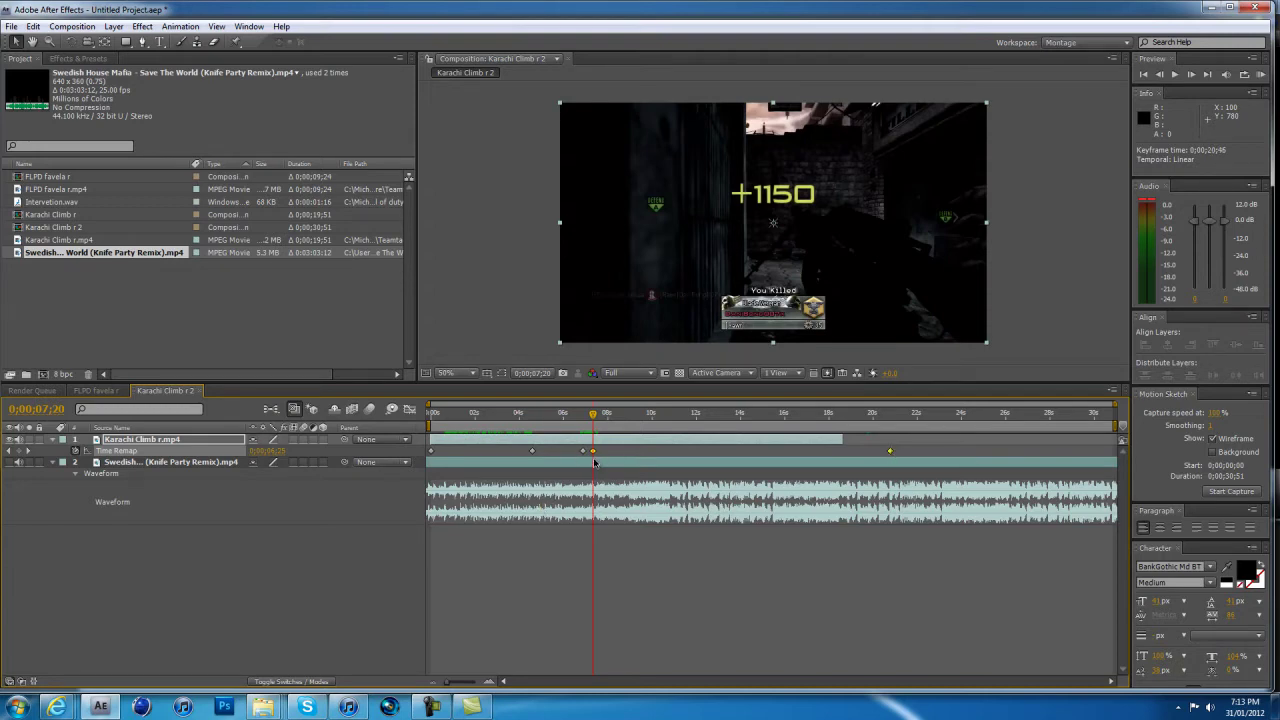
pyautogui.moveTo(594, 452); pyautogui.dragTo(695, 455)
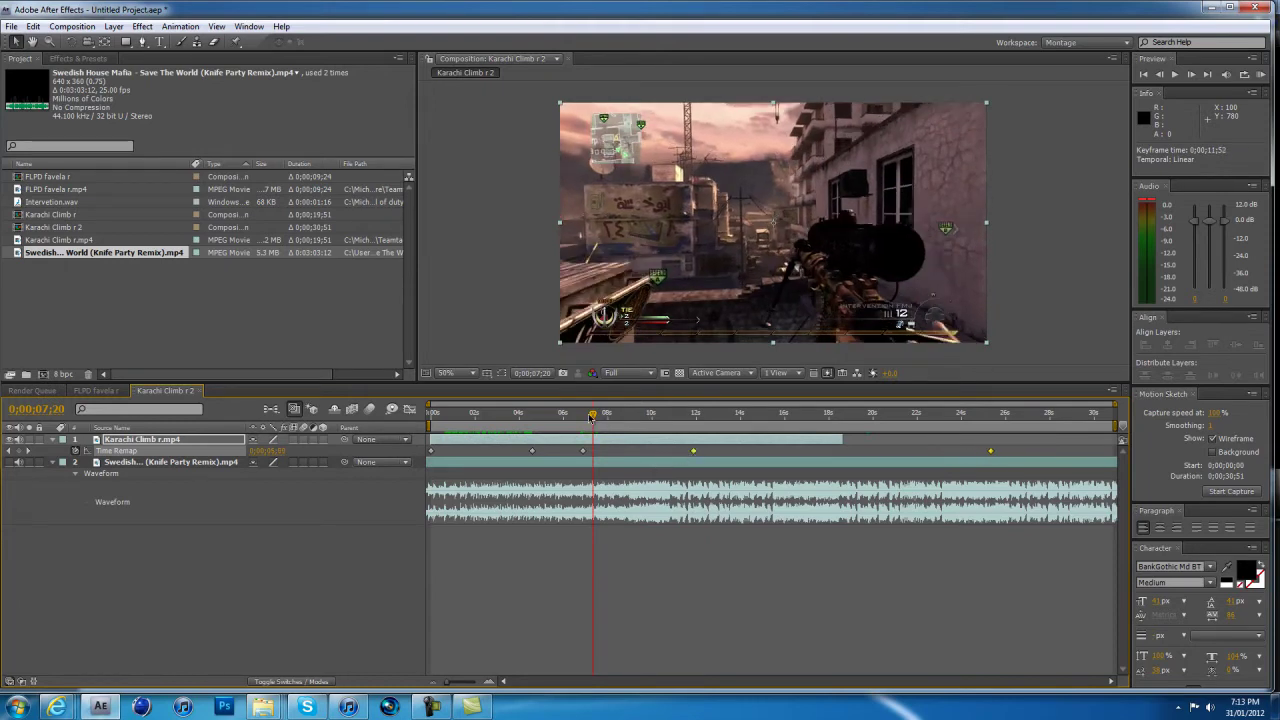
pyautogui.moveTo(592, 416); pyautogui.dragTo(652, 416)
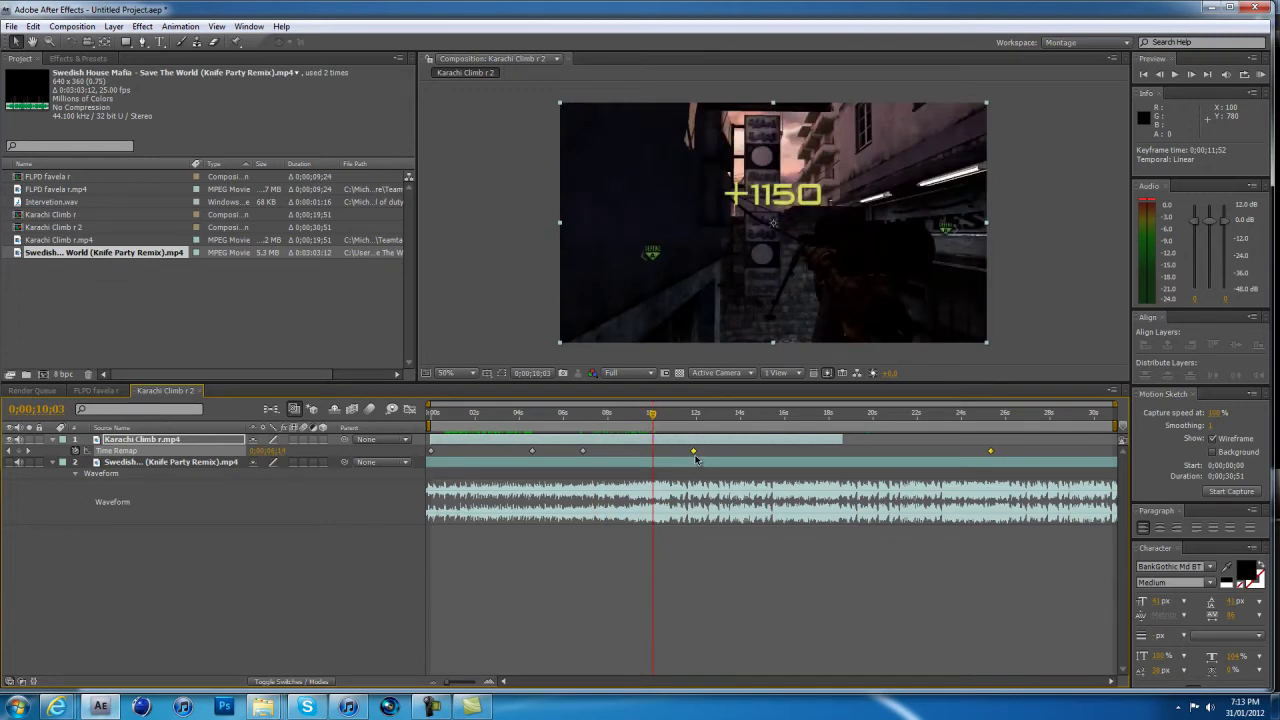
pyautogui.moveTo(694, 455); pyautogui.dragTo(698, 454)
pyautogui.moveTo(575, 420); pyautogui.dragTo(574, 465)
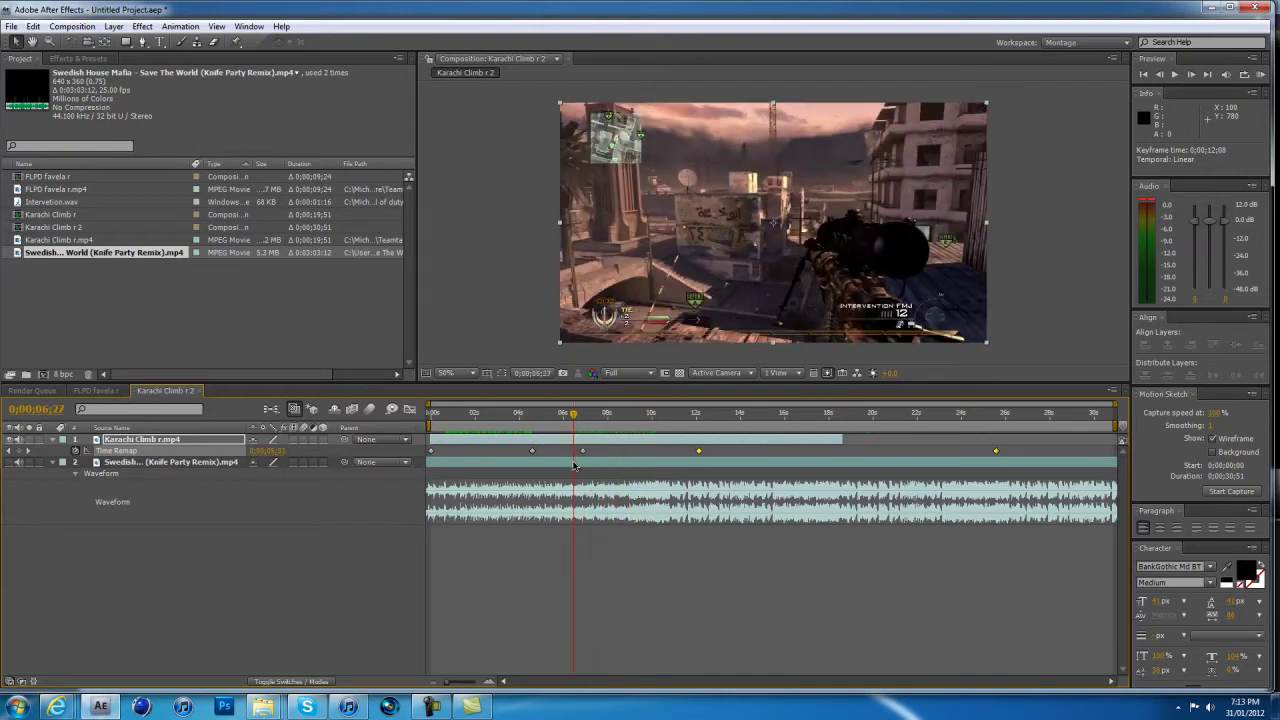
pyautogui.moveTo(570, 416); pyautogui.dragTo(585, 558)
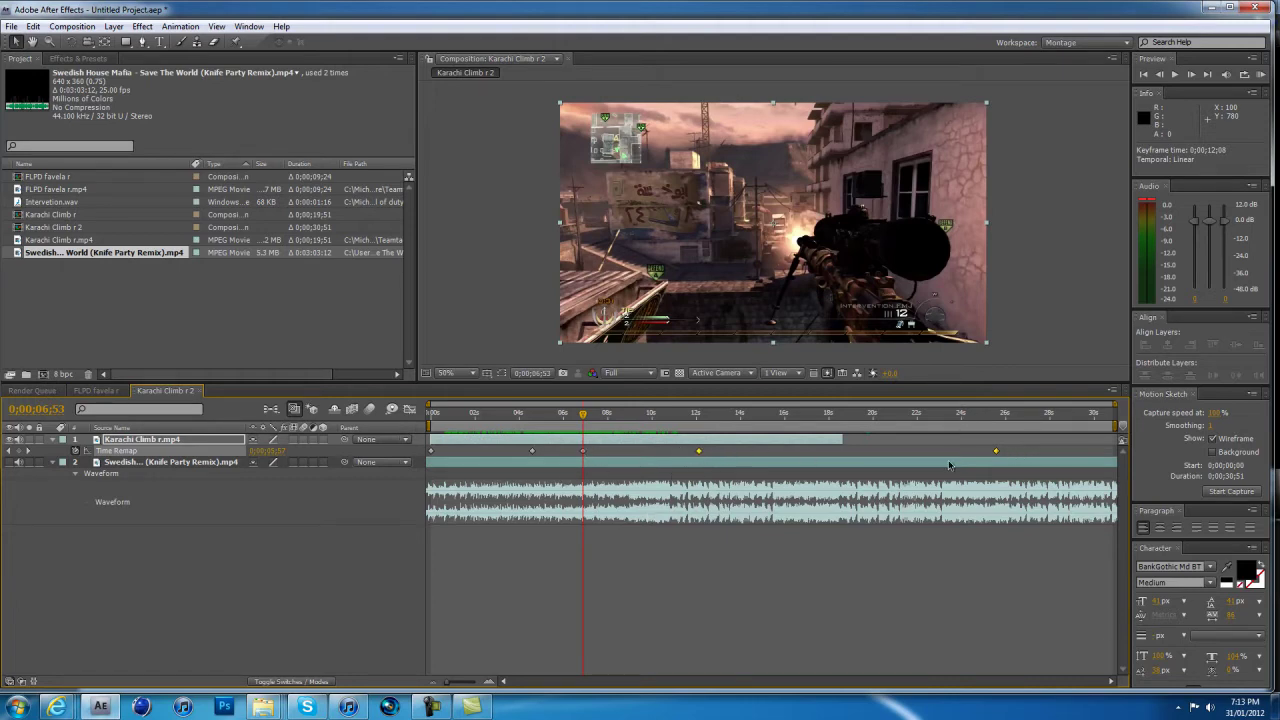
# Step: Shift all Time Remap keyframes after the first so the second sits at 0;00;05;08, and preview the song from 0;00;09;46
pyautogui.moveTo(1029, 443); pyautogui.dragTo(543, 451)
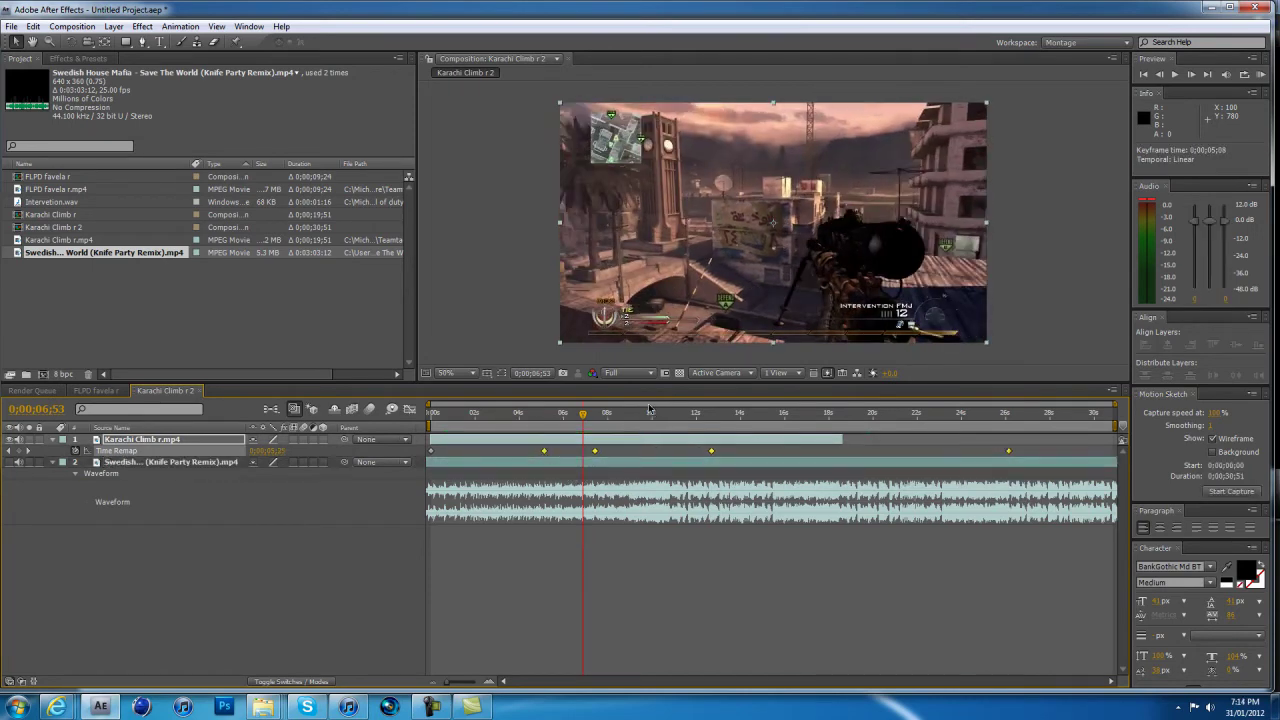
pyautogui.moveTo(650, 412); pyautogui.dragTo(656, 420)
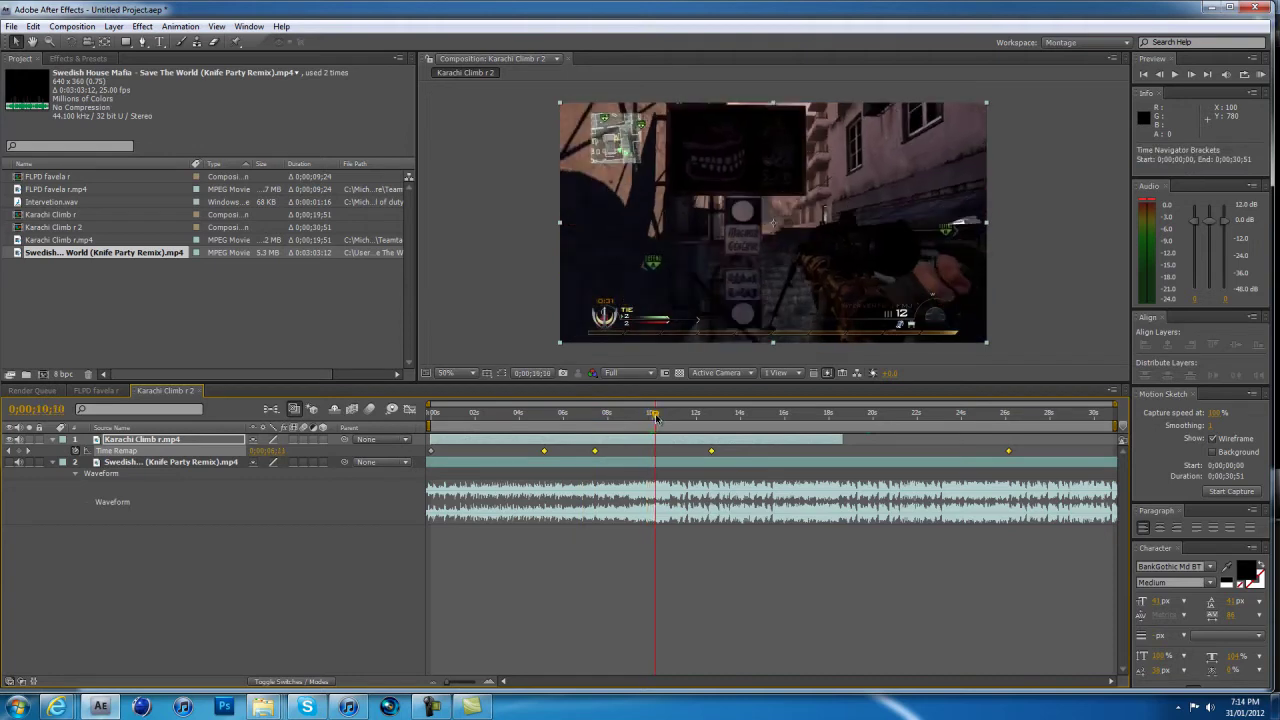
pyautogui.press('KP_Enter')
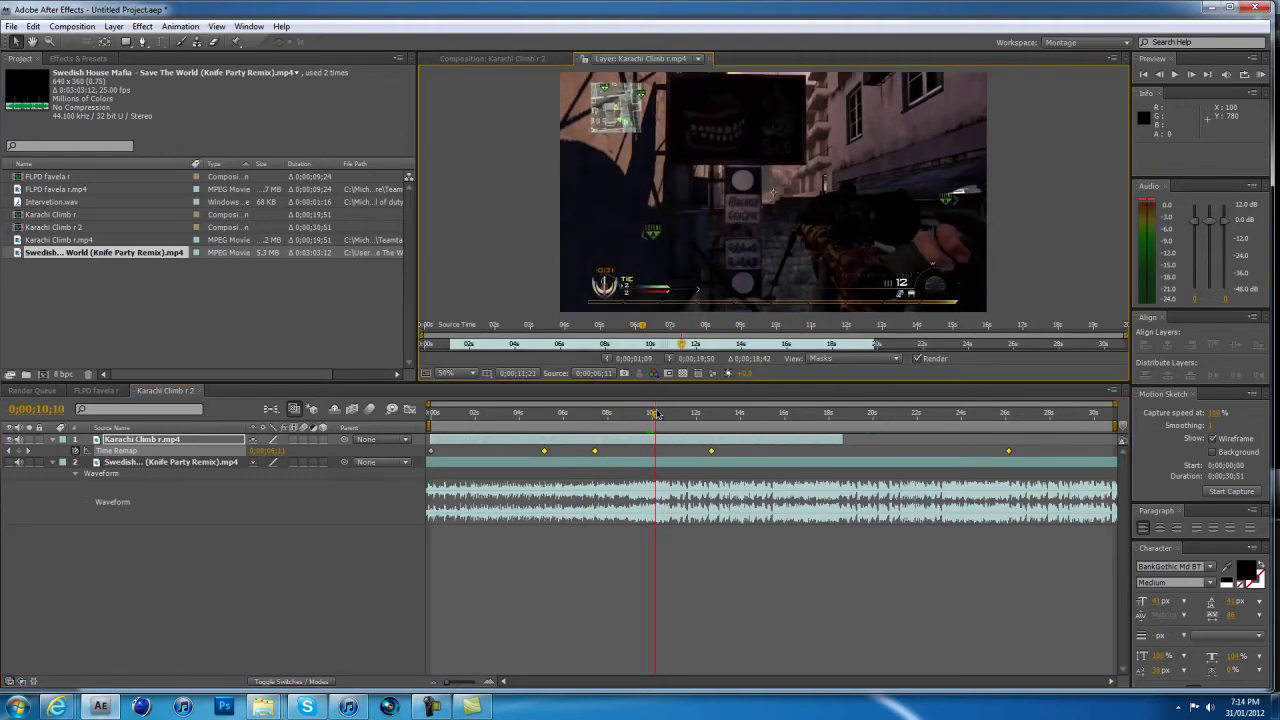
pyautogui.moveTo(656, 414); pyautogui.dragTo(648, 421)
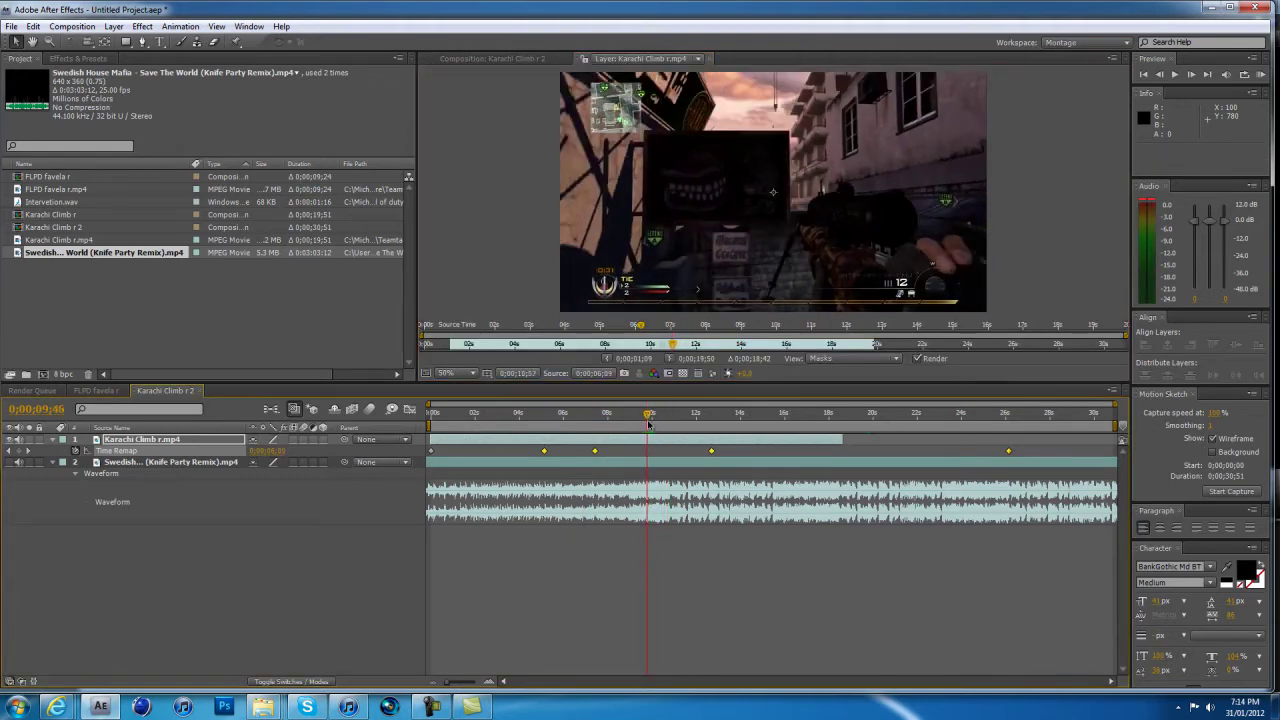
pyautogui.press('KP_Decimal')
pyautogui.click(533, 62)
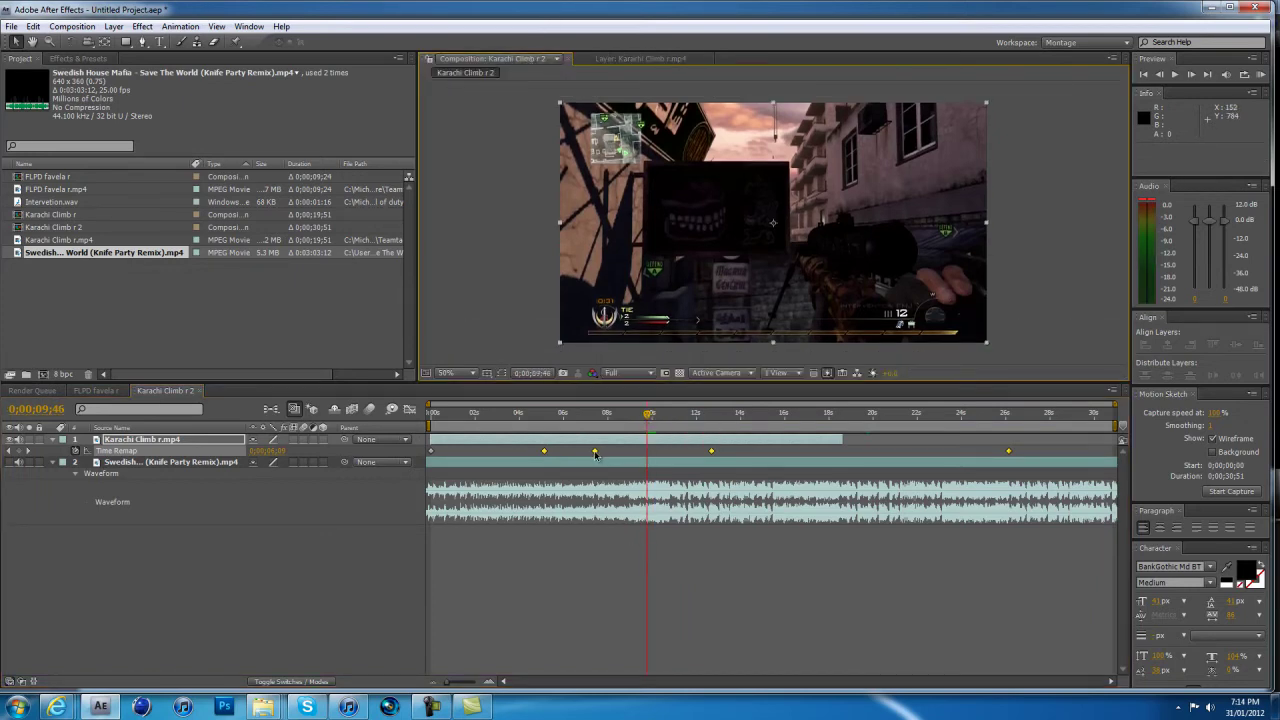
# Step: Shift the four selected Time Remap keyframes so the third sits at 0;00;09;58, and check the frame at 0;00;09;48
pyautogui.moveTo(595, 454)
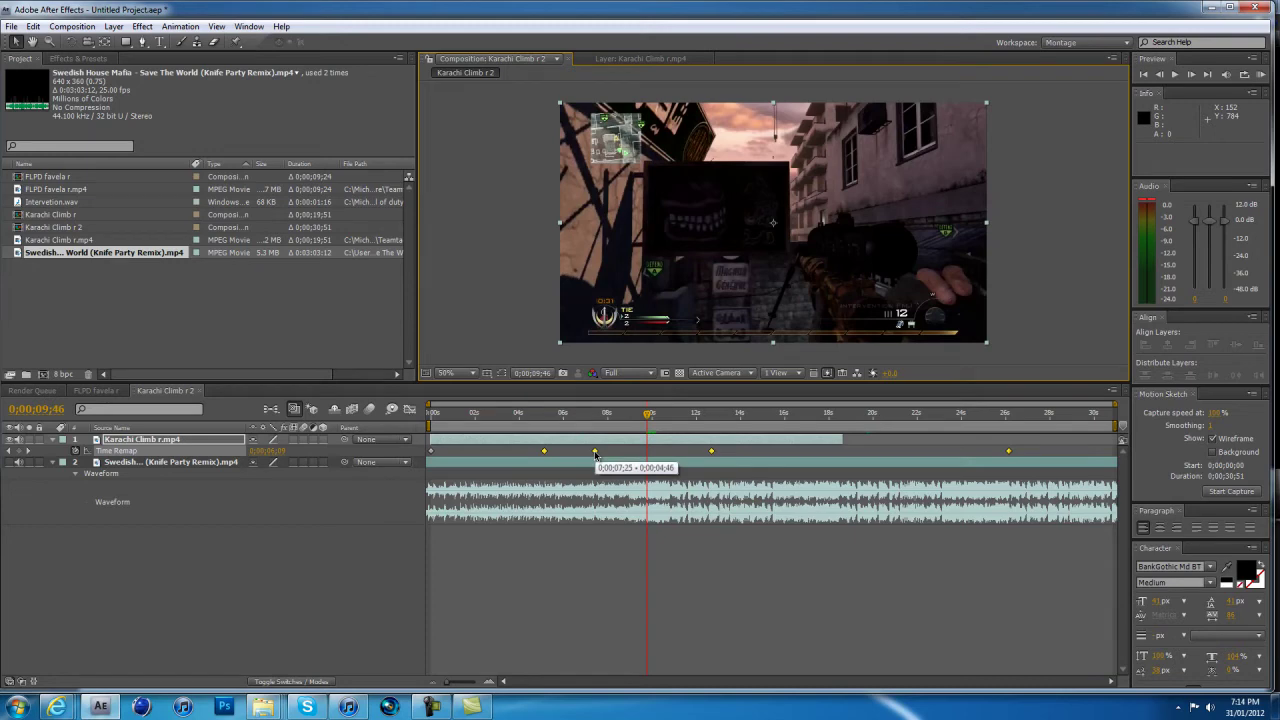
pyautogui.moveTo(595, 454); pyautogui.dragTo(649, 479)
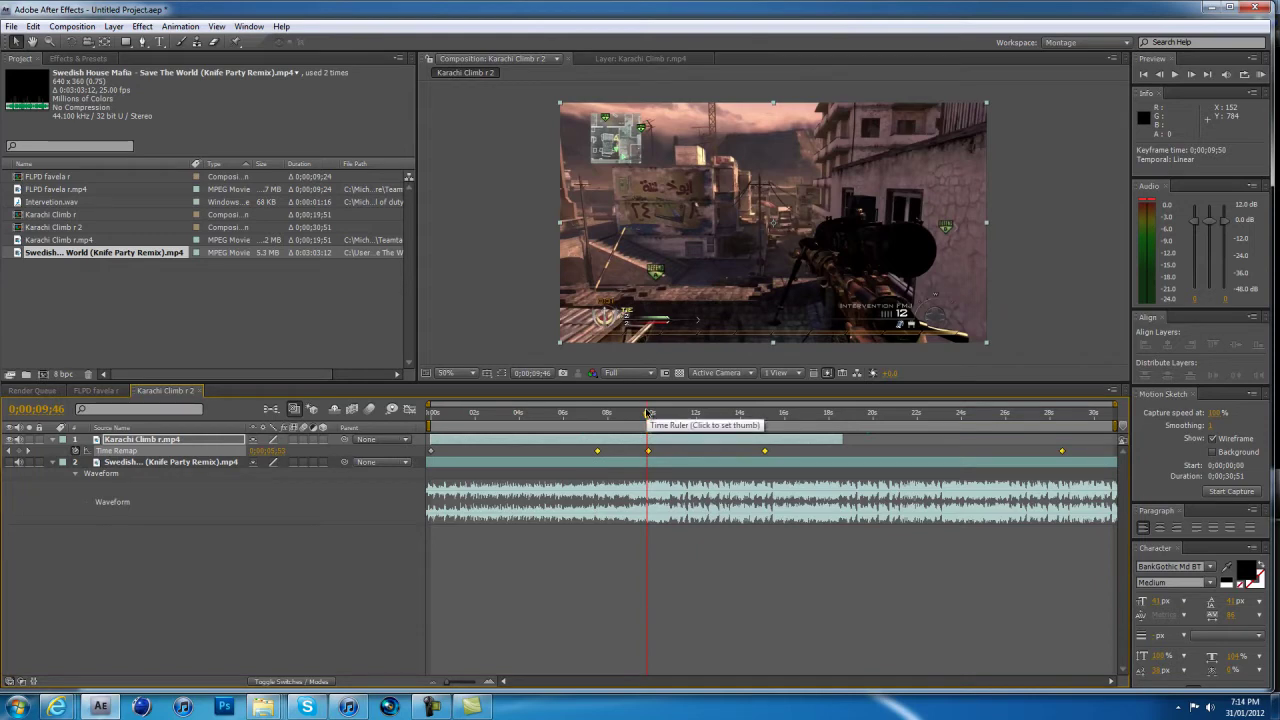
pyautogui.click(649, 413)
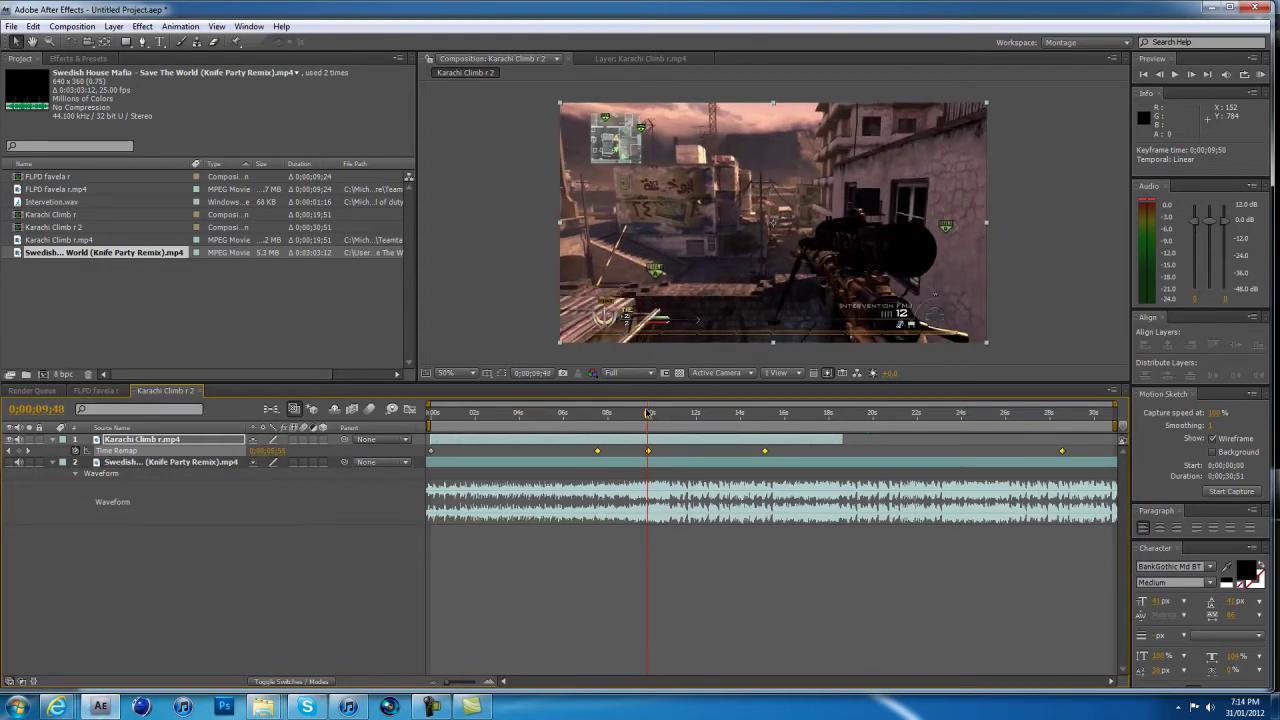
# Step: Shift the selected Time Remap keyframes so the third sits at 0;00;09;46, and check the muzzle-flash frames up to 0;00;09;48
pyautogui.click(649, 413)
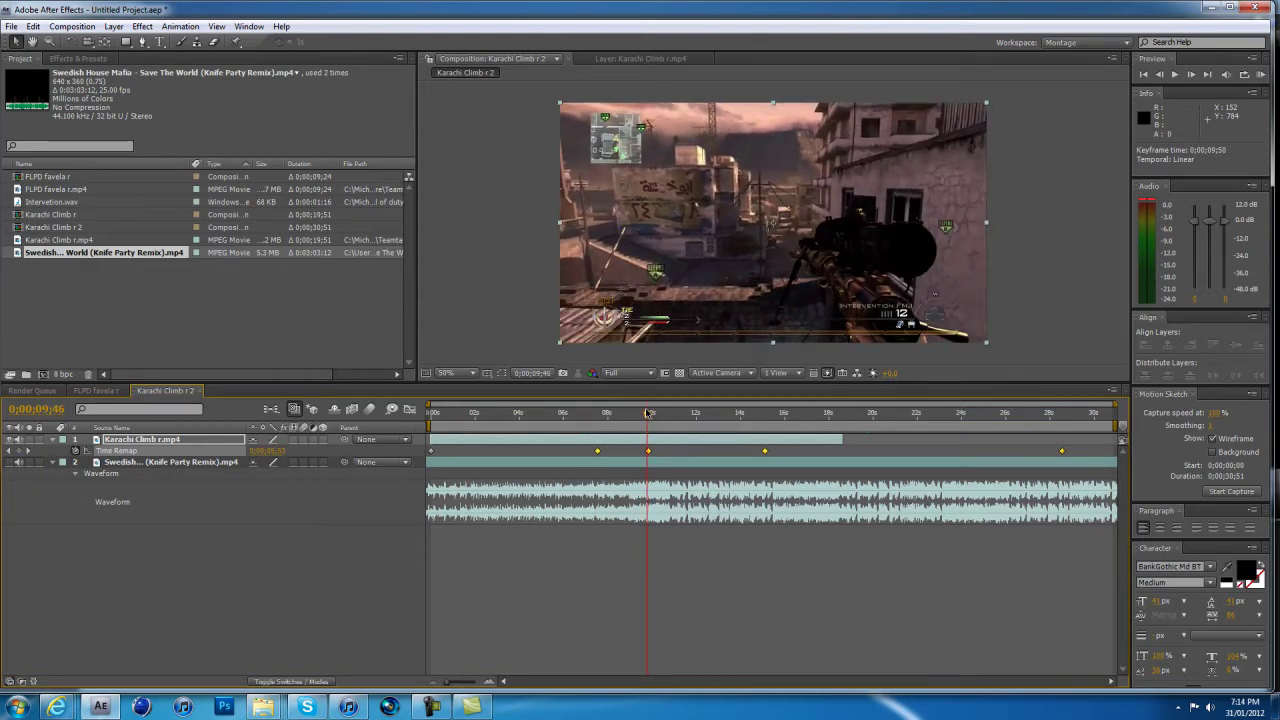
pyautogui.click(649, 413)
pyautogui.click(649, 413)
pyautogui.click(649, 413)
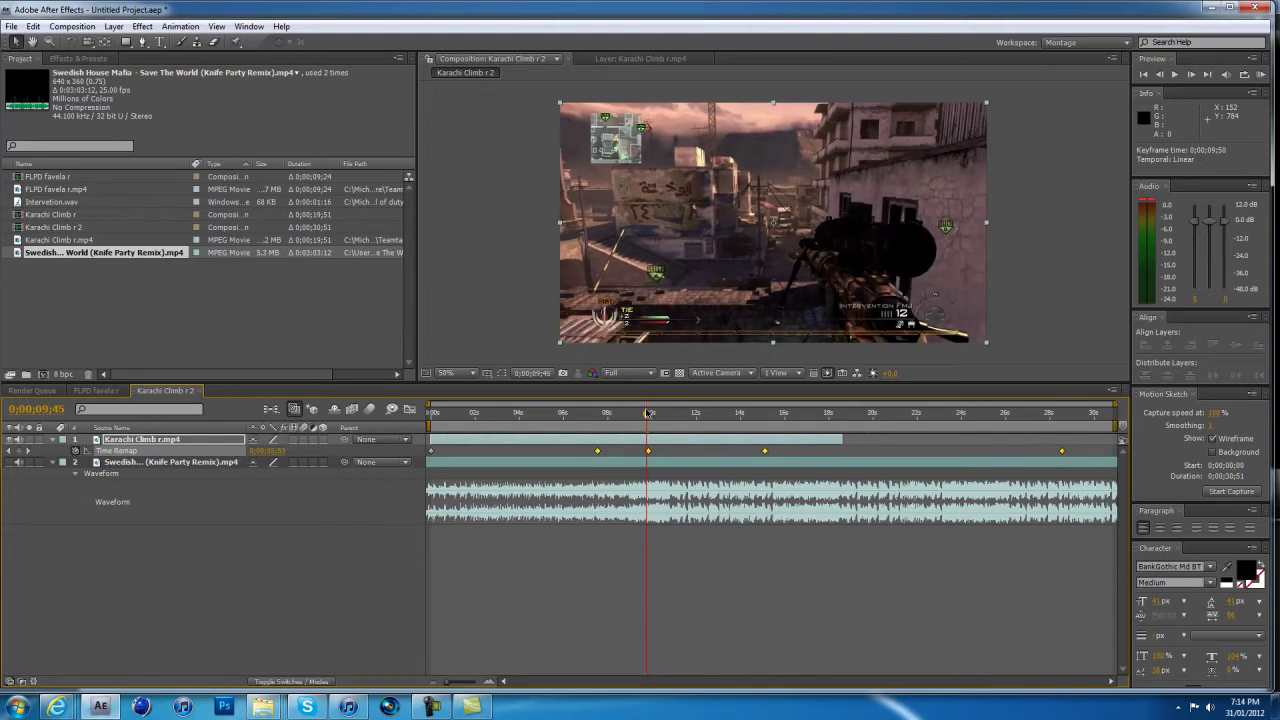
pyautogui.click(649, 413)
pyautogui.moveTo(648, 453); pyautogui.dragTo(647, 455)
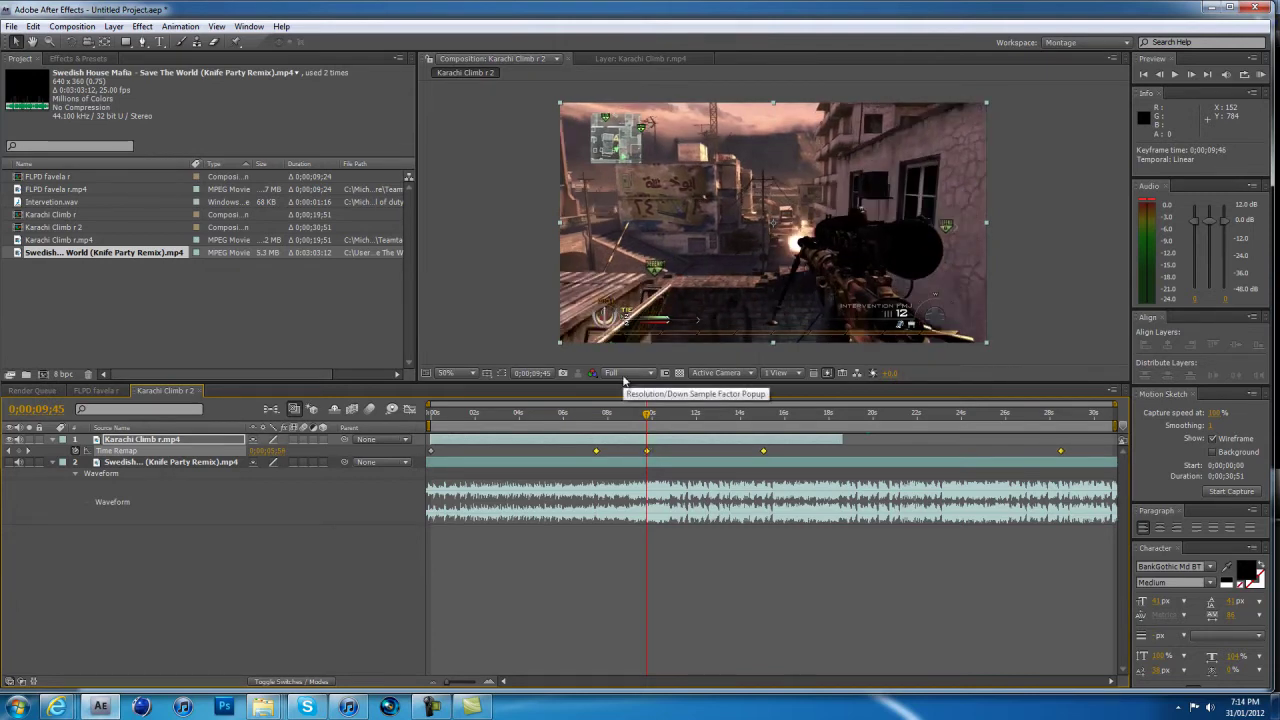
pyautogui.press('pagedown')
pyautogui.press('pagedown')
pyautogui.press('pagedown')
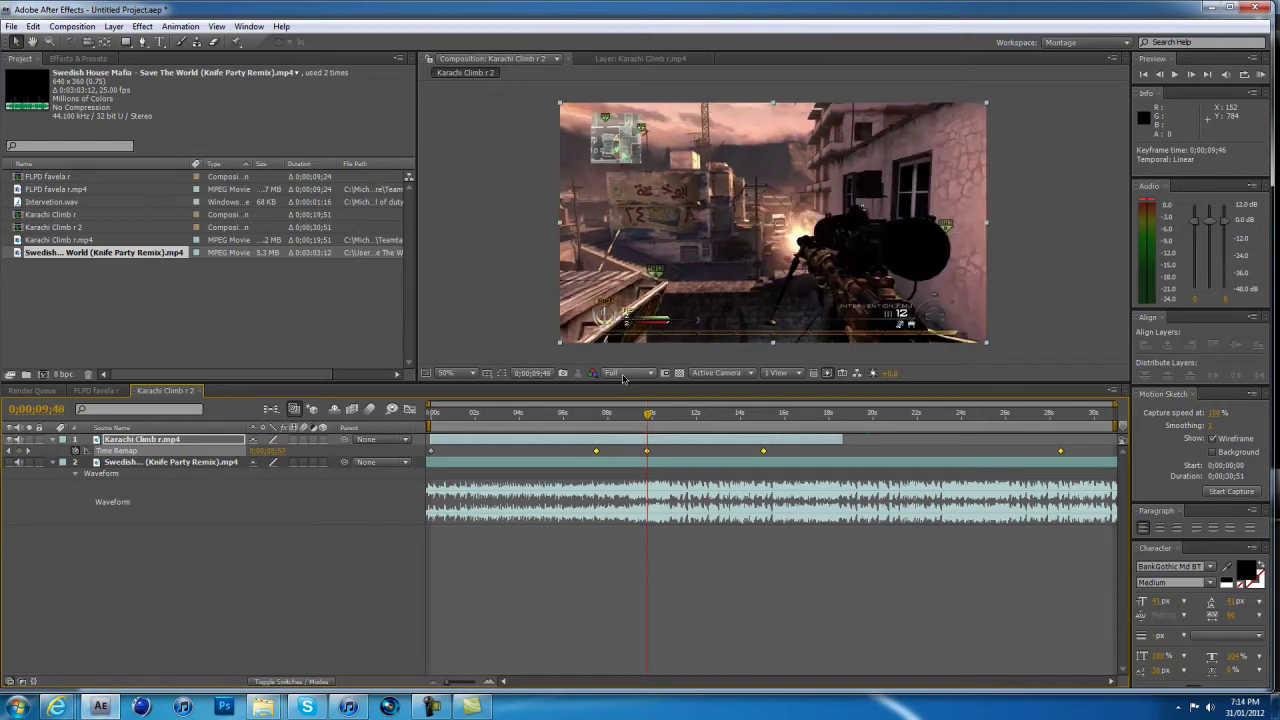
pyautogui.press('pageup')
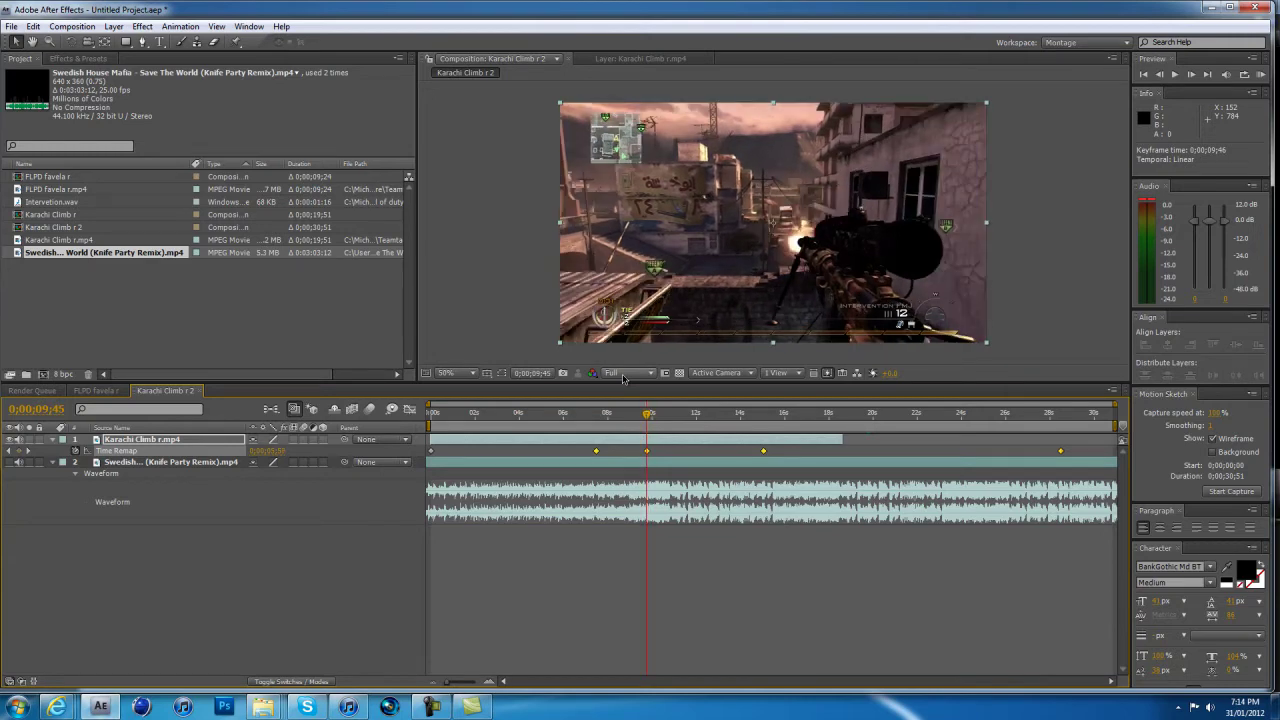
# Step: Select the Karachi Climb r.mp4 layer and reveal its audio level and waveform properties
pyautogui.click(608, 446)
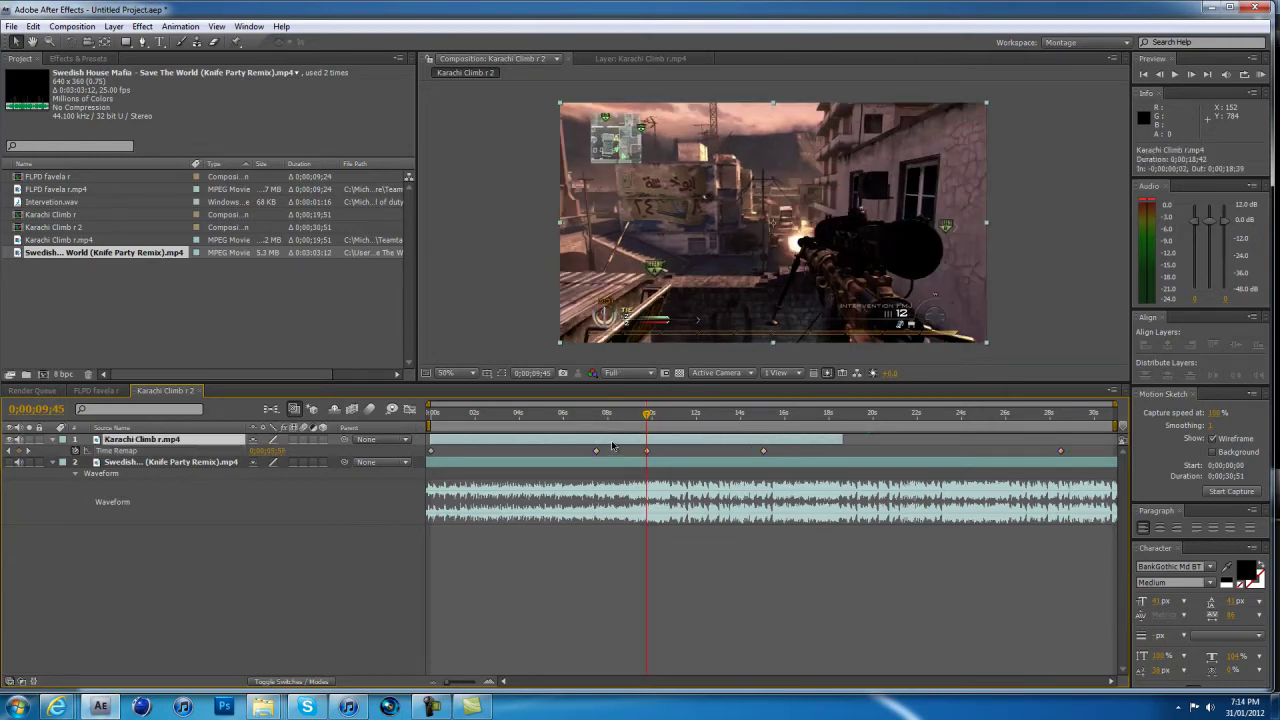
pyautogui.press('l')
pyautogui.press('l')
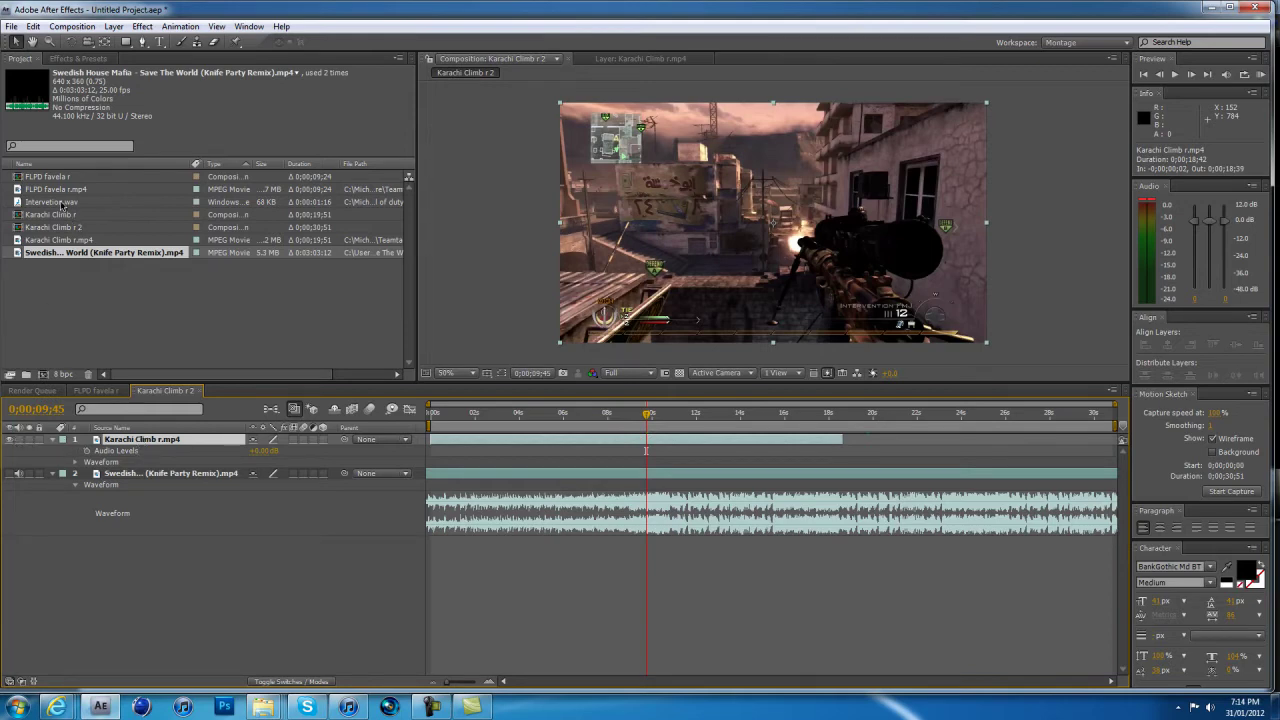
# Step: Add Intervetion.wav below the song layer, reveal its waveform, align its gunshot peak to 0;00;09;45, and preview the audio
pyautogui.moveTo(62, 205); pyautogui.dragTo(248, 588)
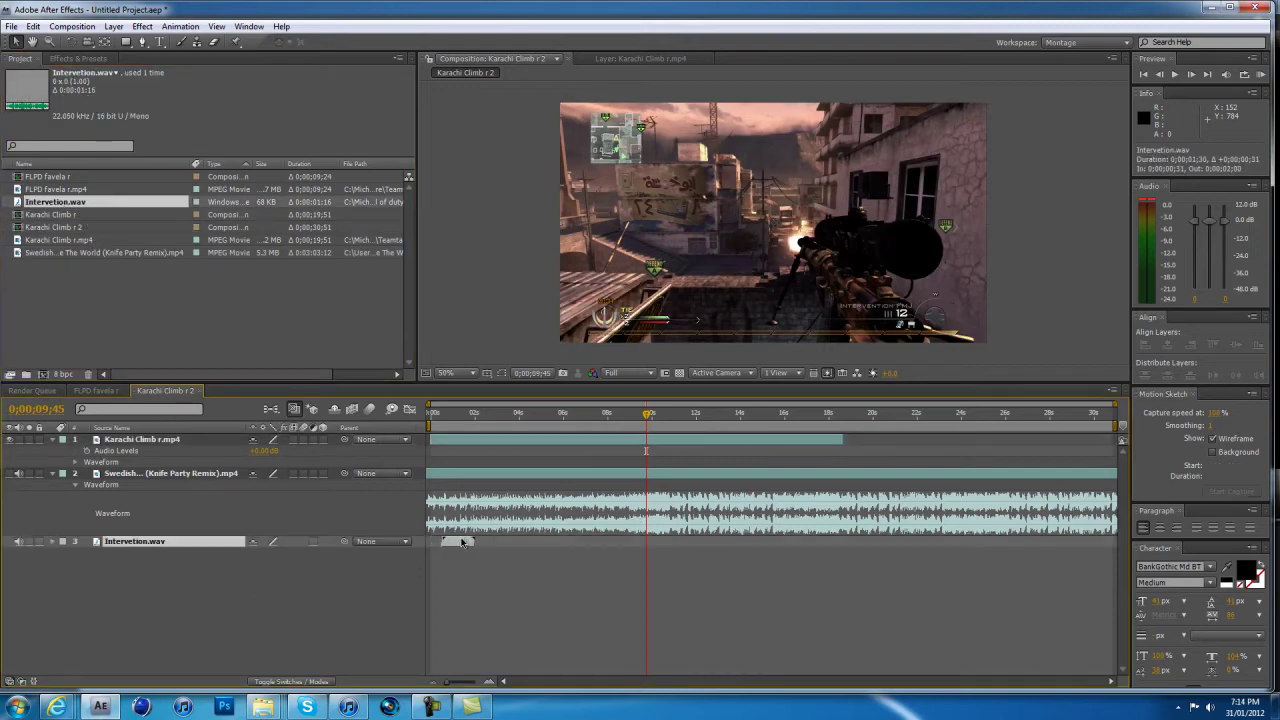
pyautogui.press('l')
pyautogui.press('l')
pyautogui.moveTo(472, 545); pyautogui.dragTo(658, 549)
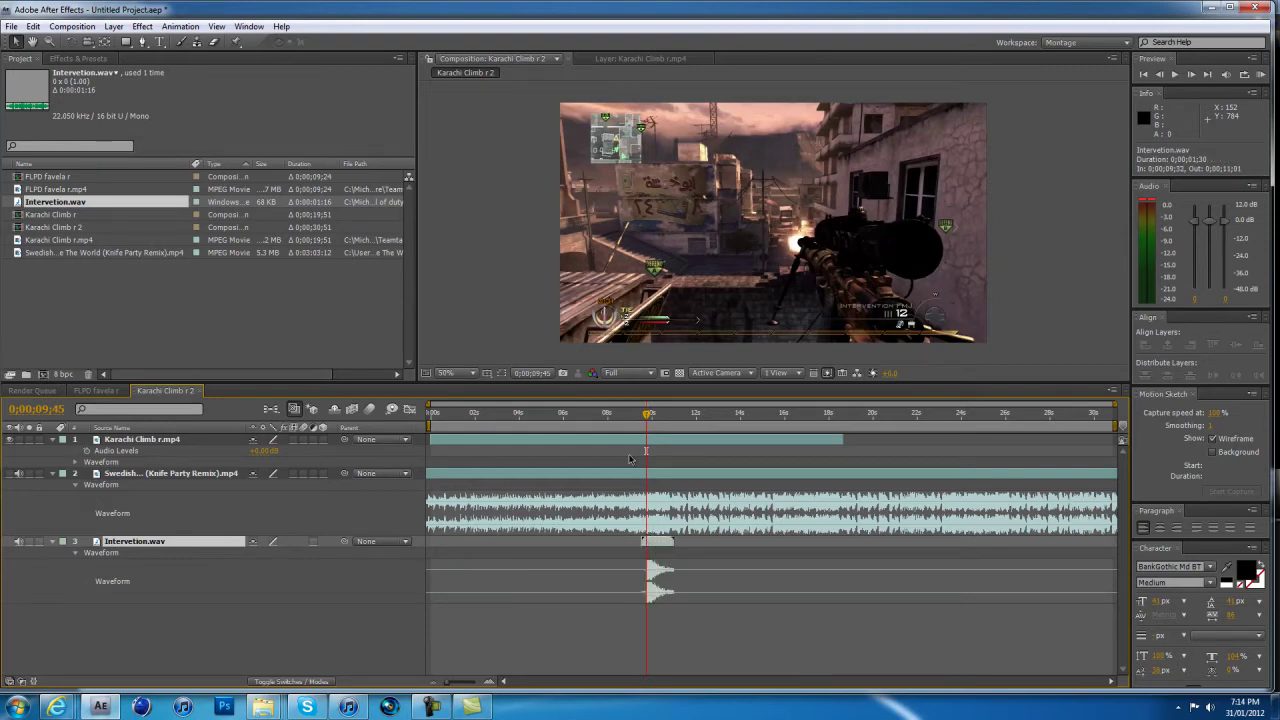
pyautogui.press('KP_Decimal')
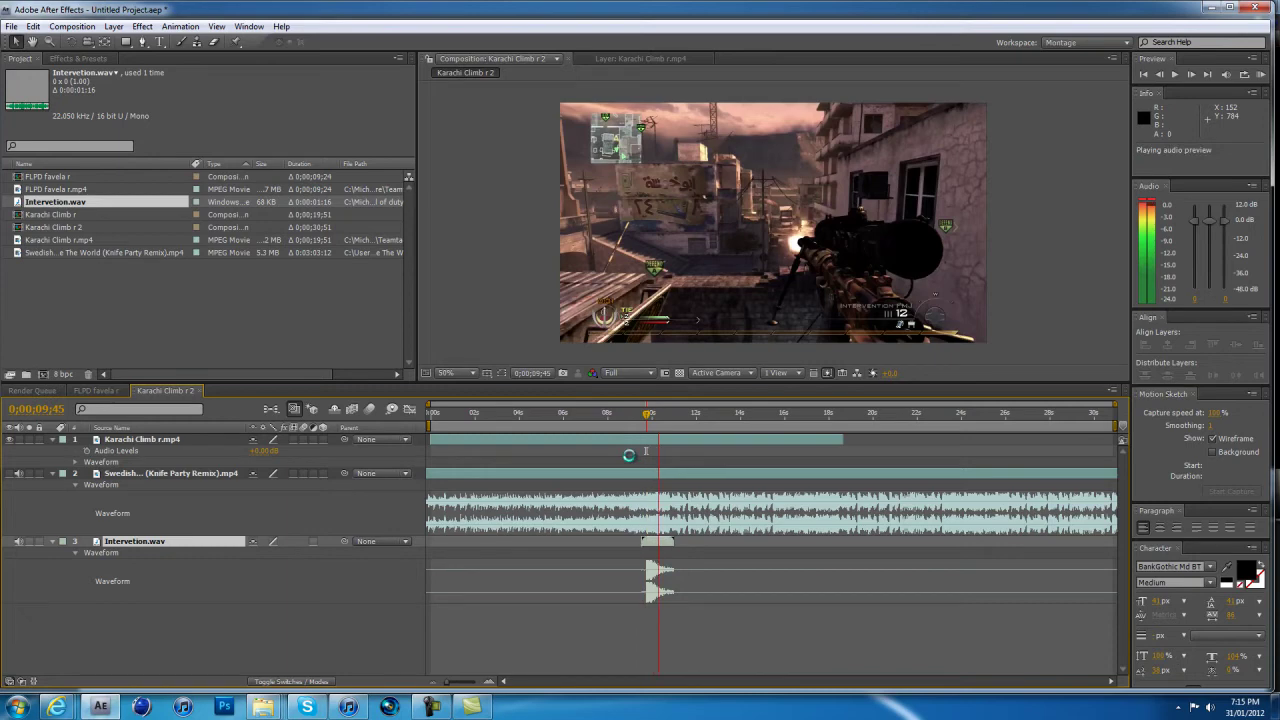
pyautogui.press('KP_Decimal')
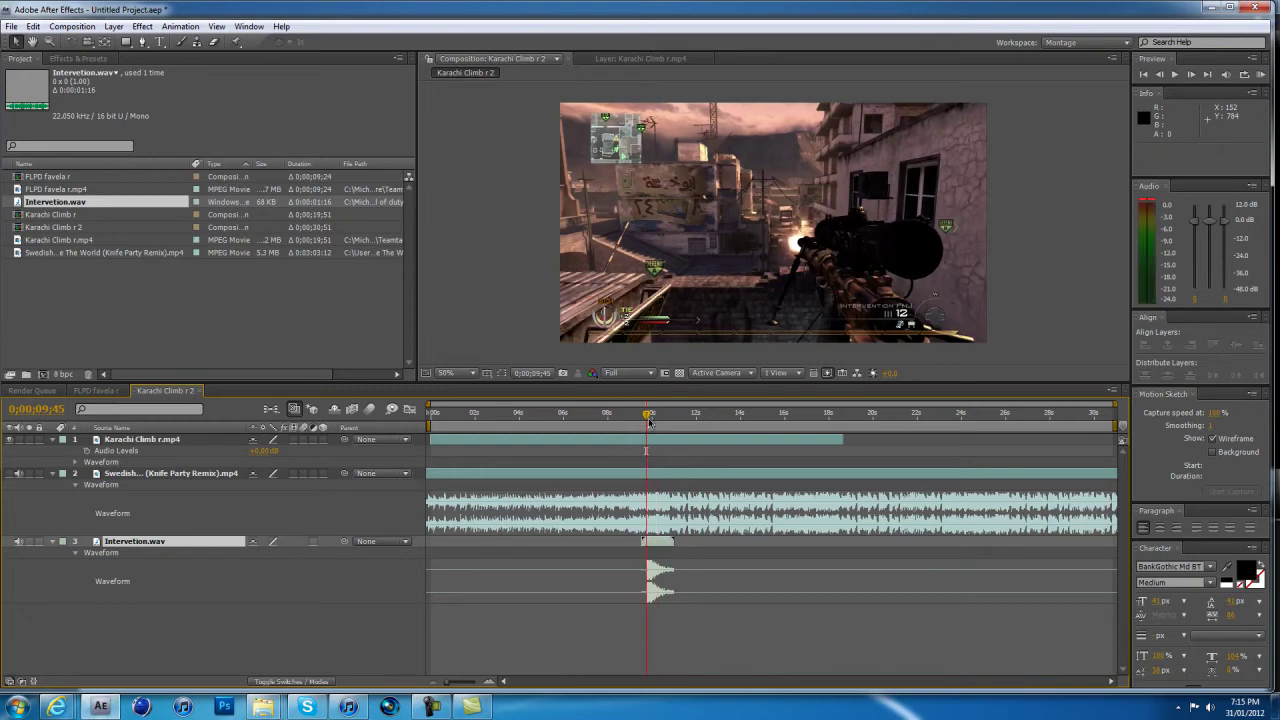
# Step: Set the work area to end where the Karachi Climb r.mp4 layer ends
pyautogui.moveTo(652, 416); pyautogui.dragTo(615, 449)
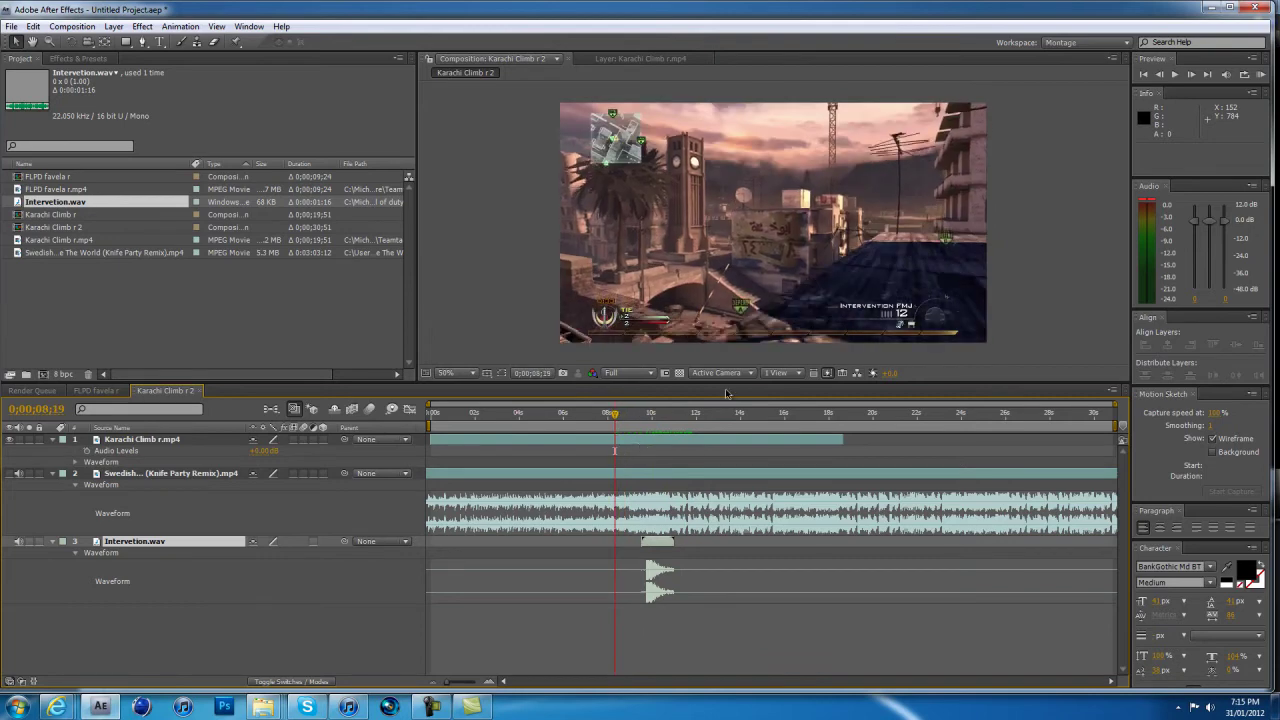
pyautogui.click(849, 413)
pyautogui.press('n')
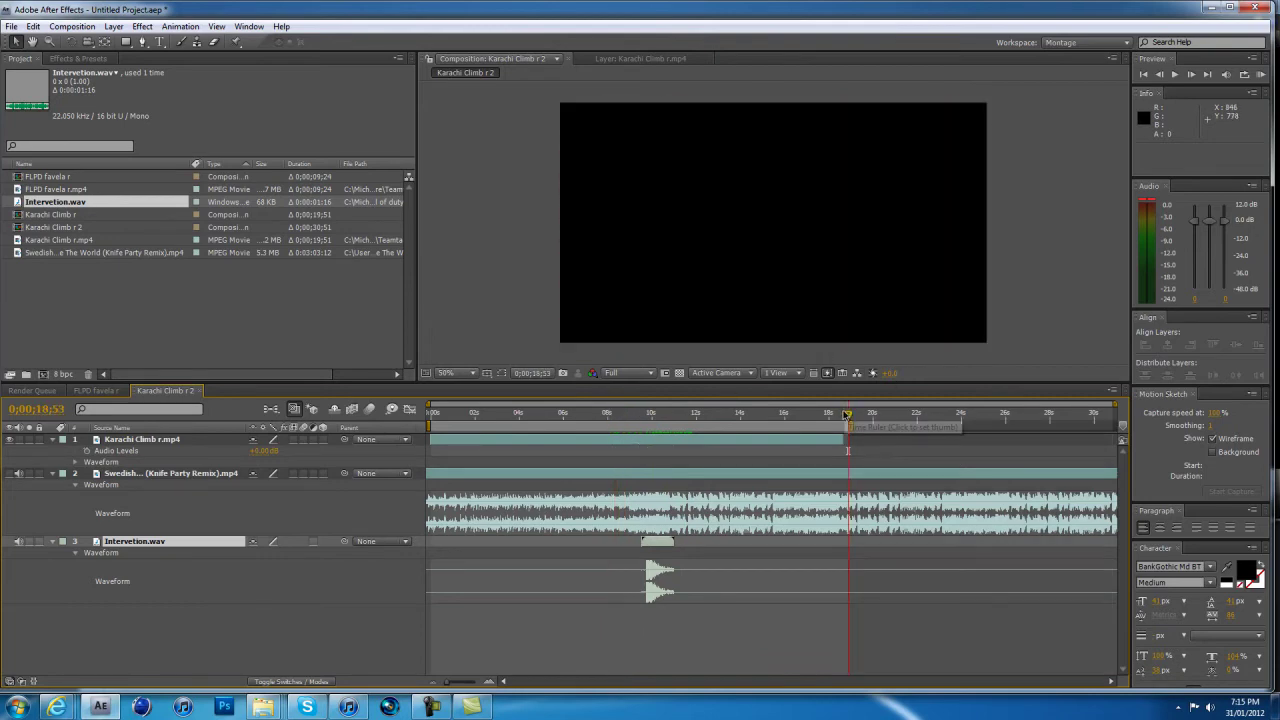
pyautogui.moveTo(849, 427); pyautogui.dragTo(838, 427)
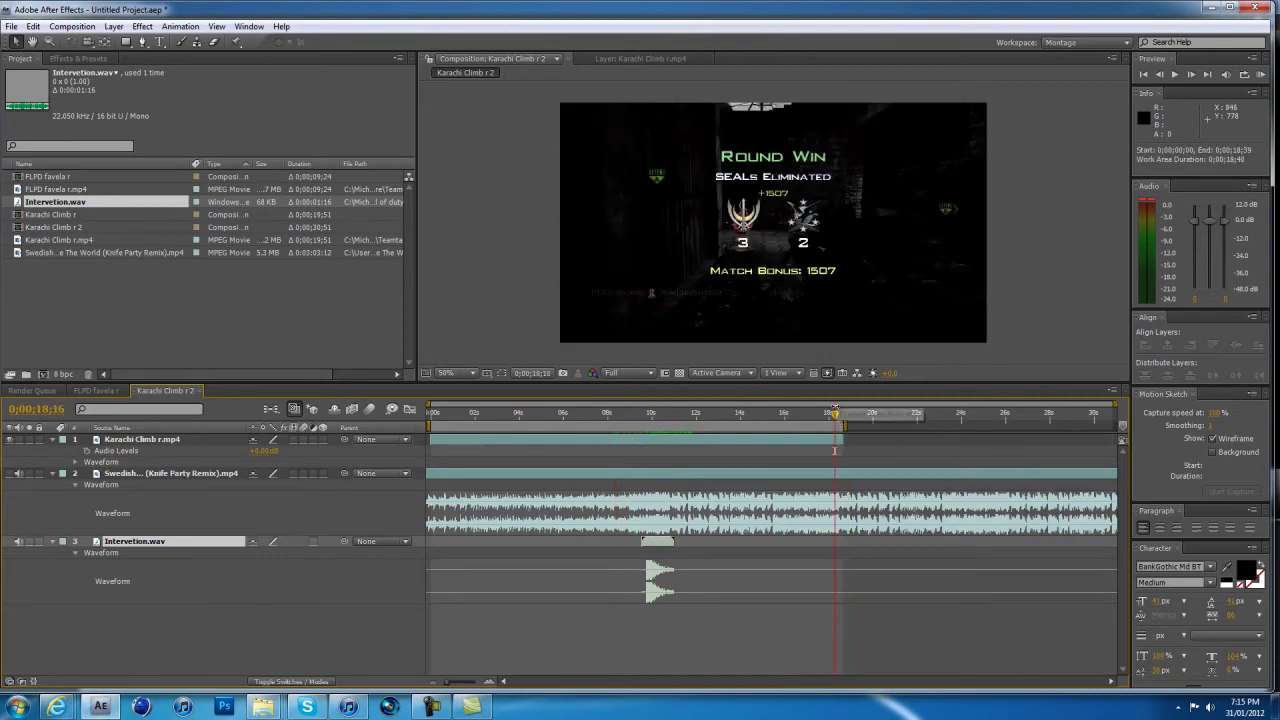
pyautogui.click(833, 414)
# Step: Lower the composition's preview resolution to Third and play a RAM preview of the work area
pyautogui.press('KP_0')
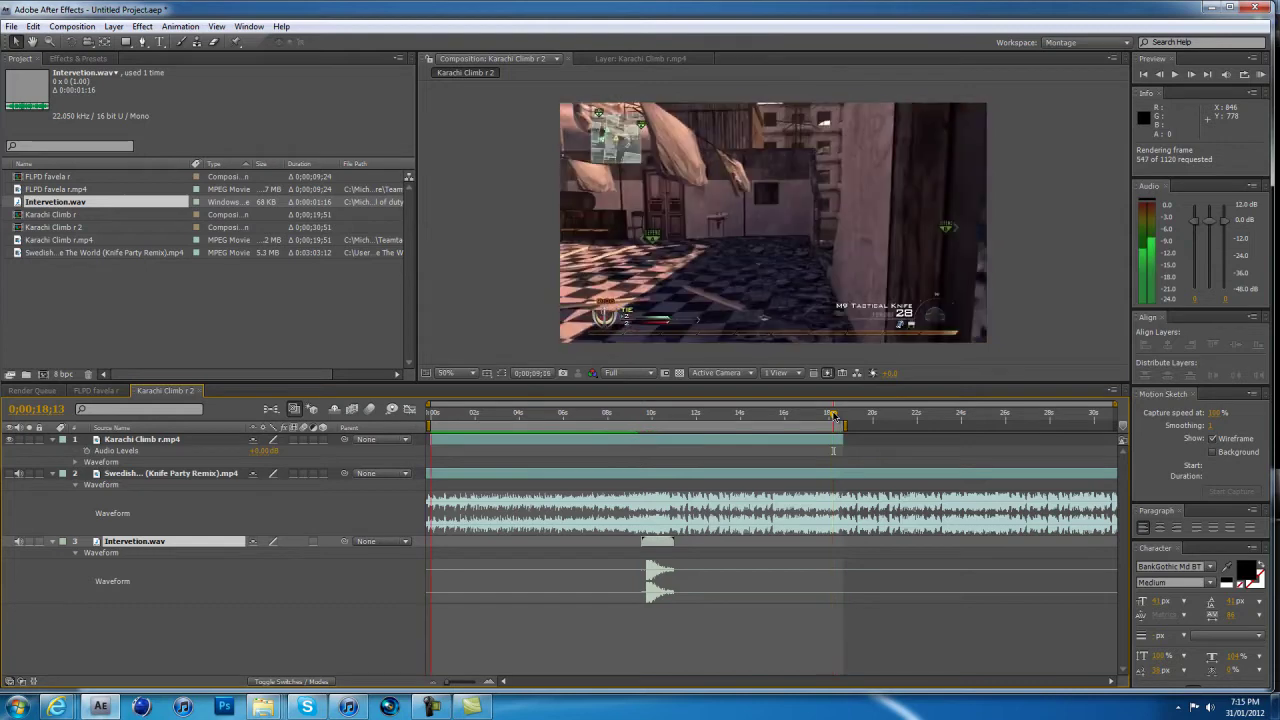
pyautogui.click(805, 390)
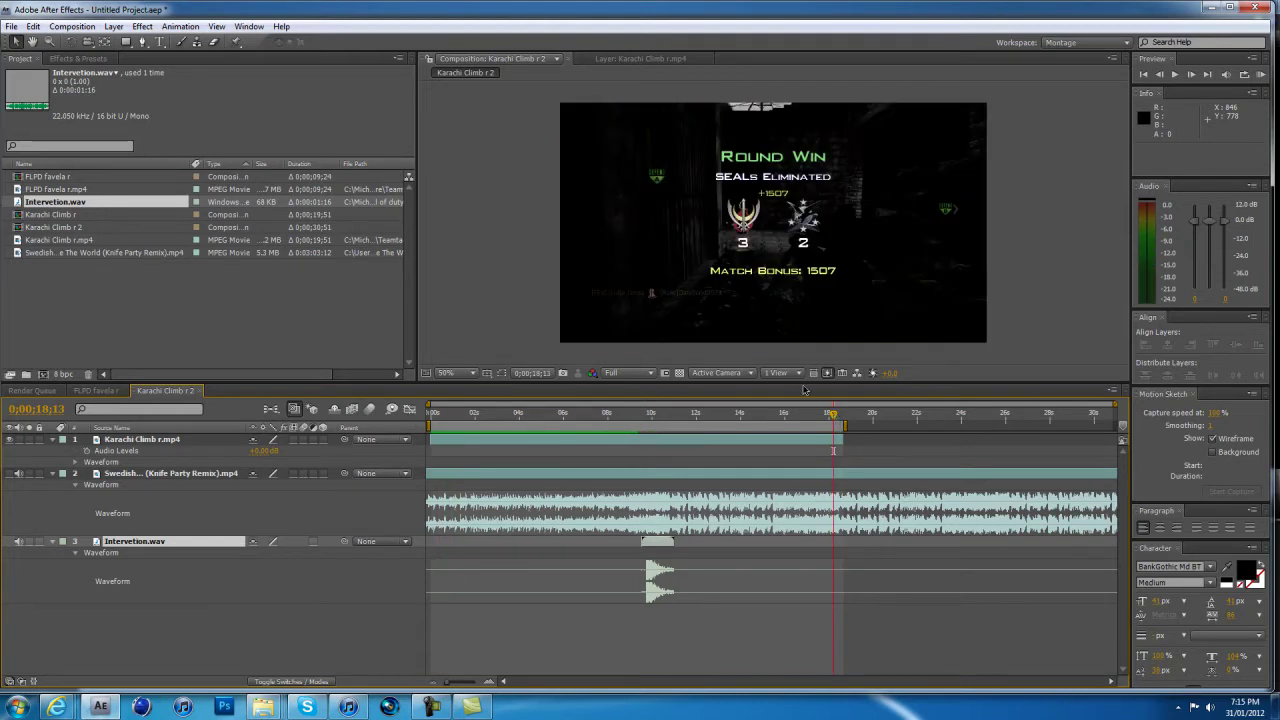
pyautogui.click(607, 373)
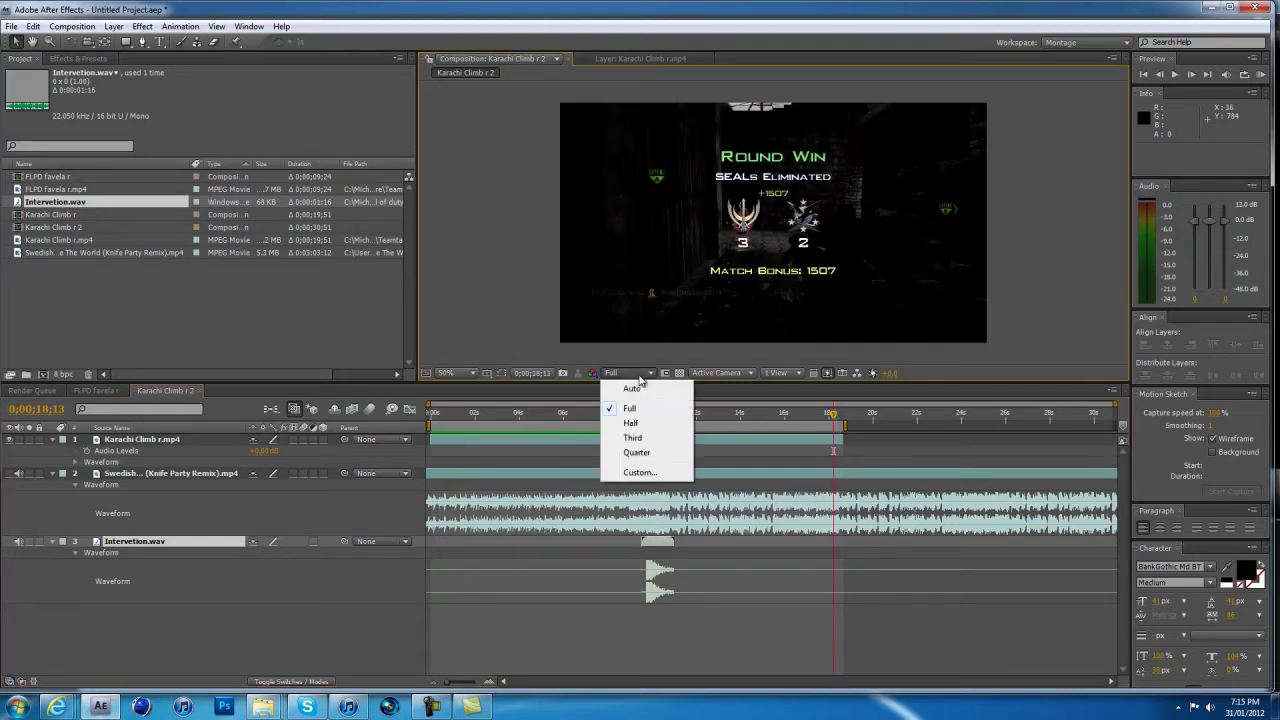
pyautogui.click(634, 438)
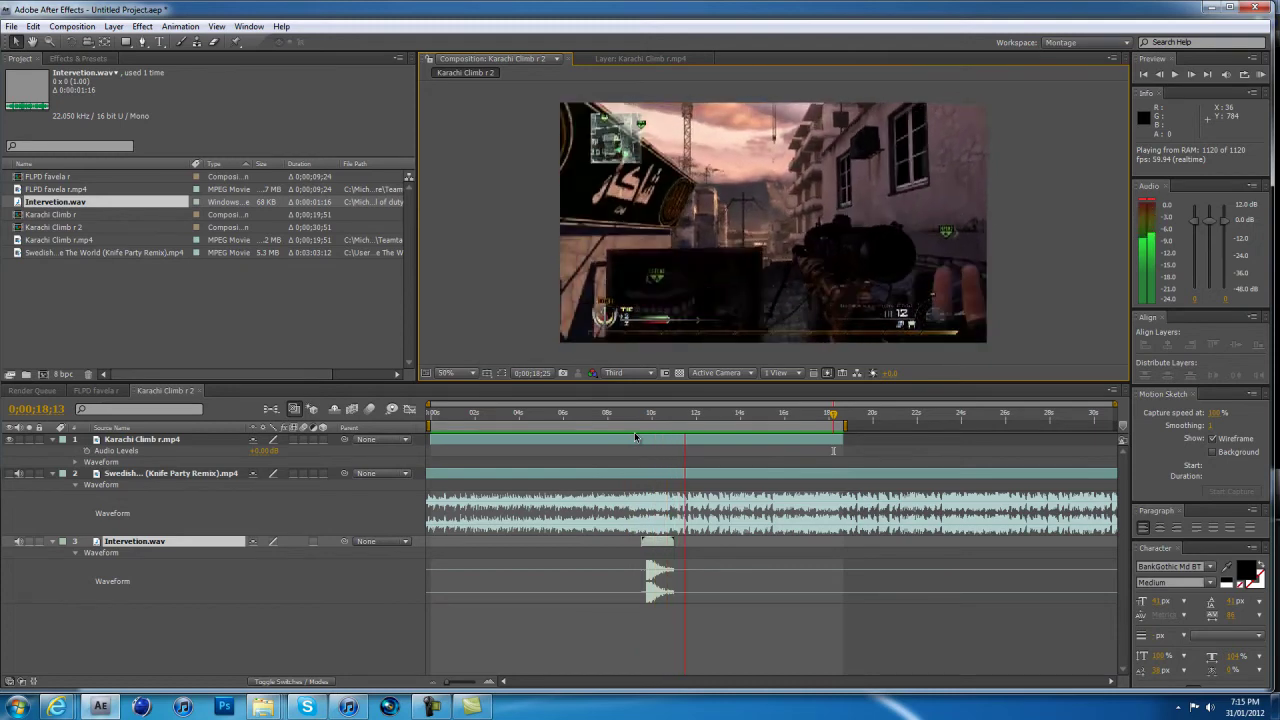
pyautogui.press('space')
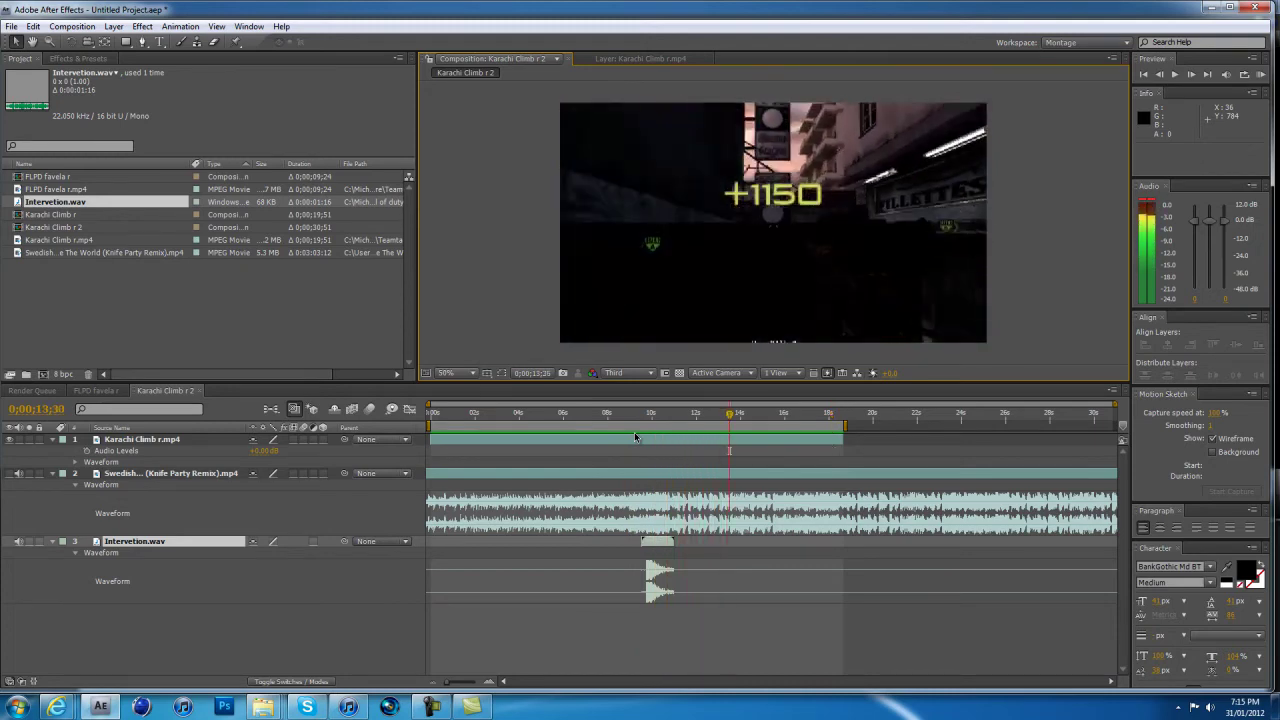
# Step: Scrub back to 0;00;03;30 and set the composition's preview resolution to Half
pyautogui.moveTo(649, 410); pyautogui.dragTo(511, 451)
pyautogui.click(628, 372)
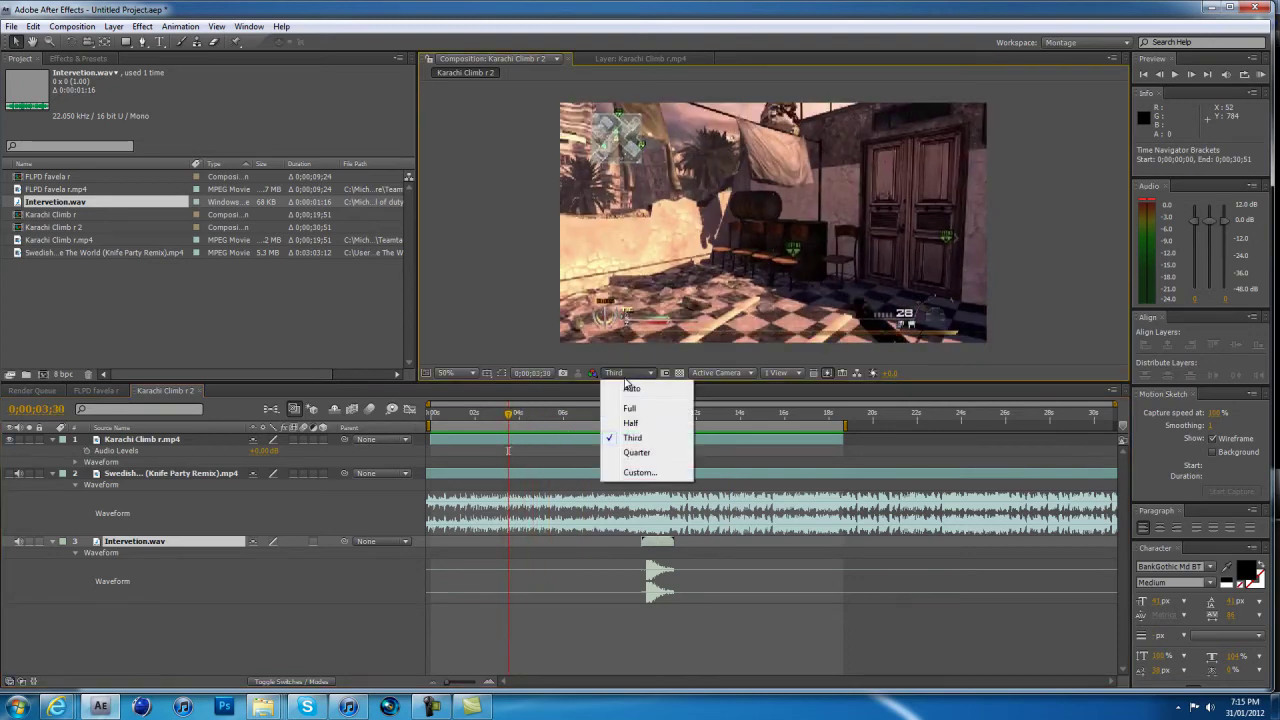
pyautogui.click(612, 481)
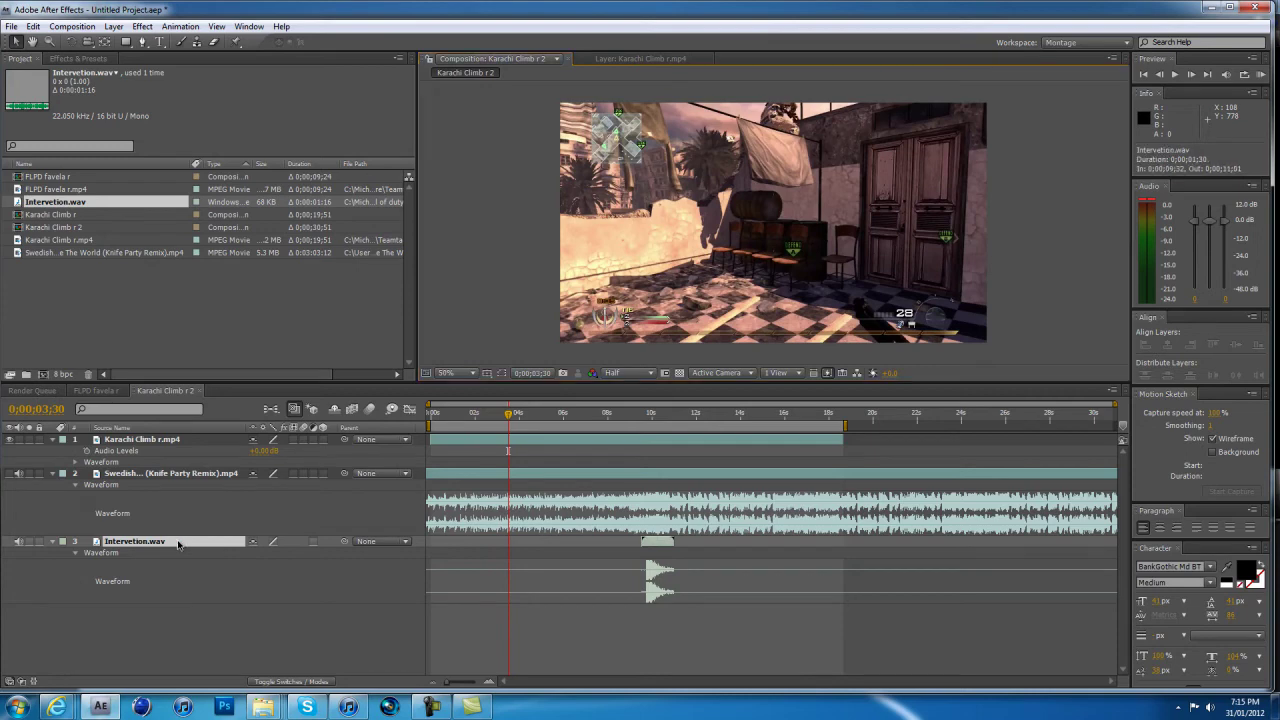
# Step: Collapse the properties of the Intervetion.wav, Swedish House Mafia and Karachi Climb r.mp4 layers
pyautogui.click(74, 546)
pyautogui.click(54, 541)
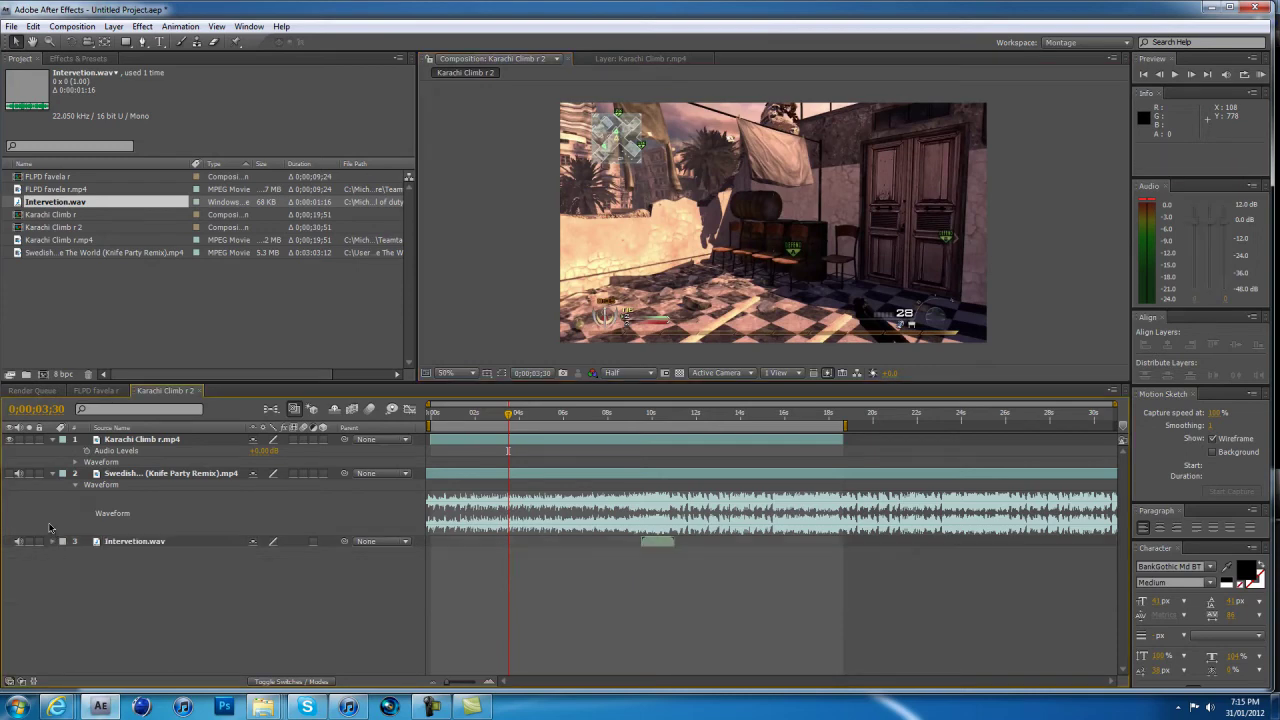
pyautogui.click(55, 474)
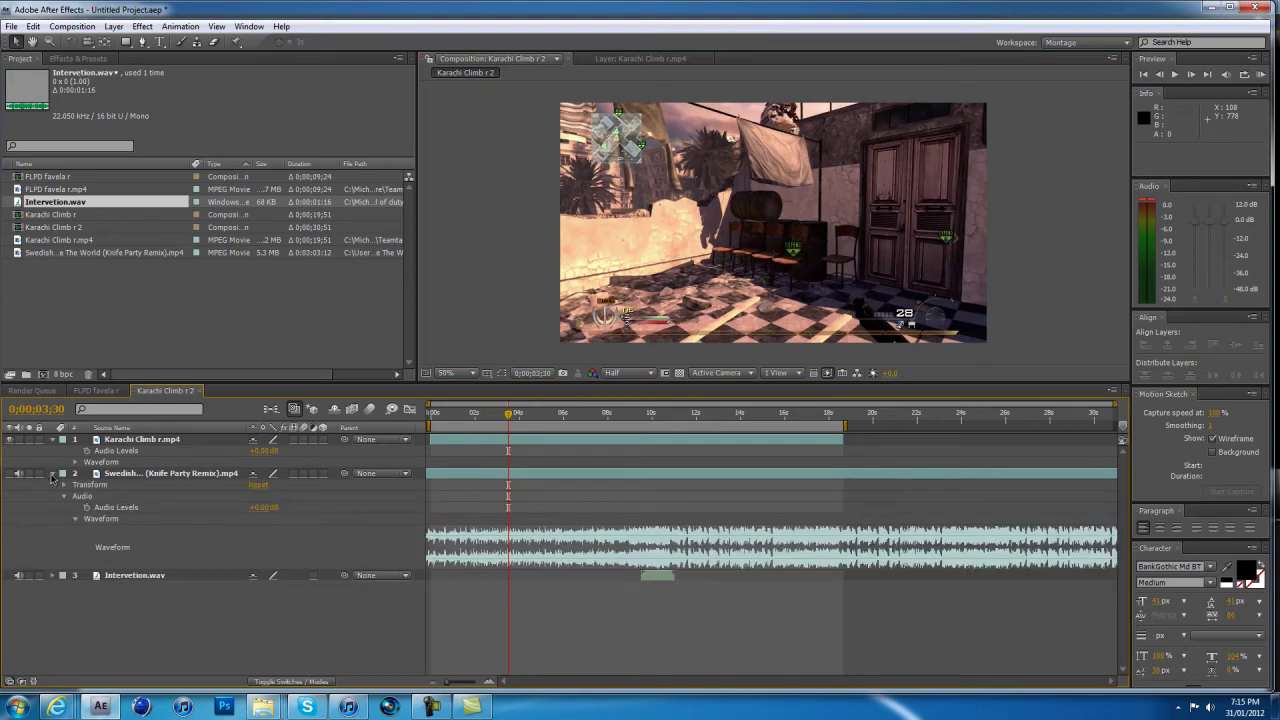
pyautogui.click(53, 475)
pyautogui.click(54, 440)
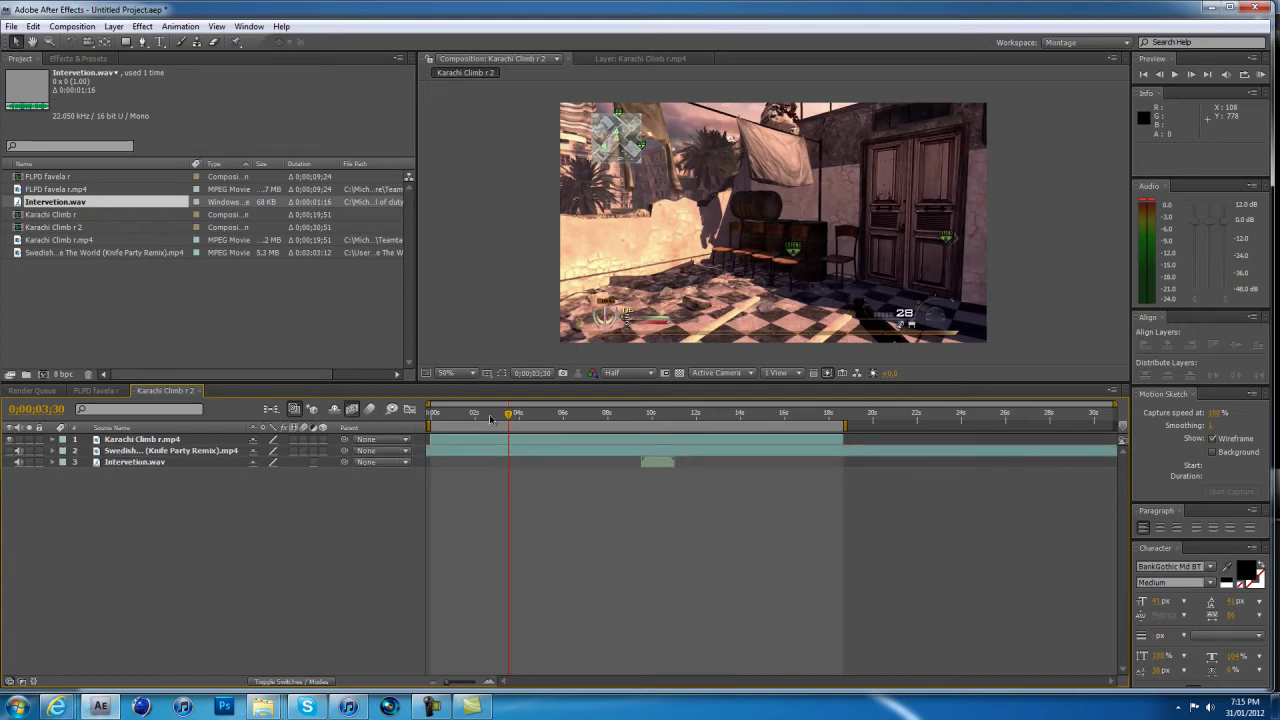
# Step: Expand the Karachi Climb r.mp4 layer's properties at 0;00;01;50 and turn on frame blending for that layer
pyautogui.moveTo(497, 419); pyautogui.dragTo(473, 422)
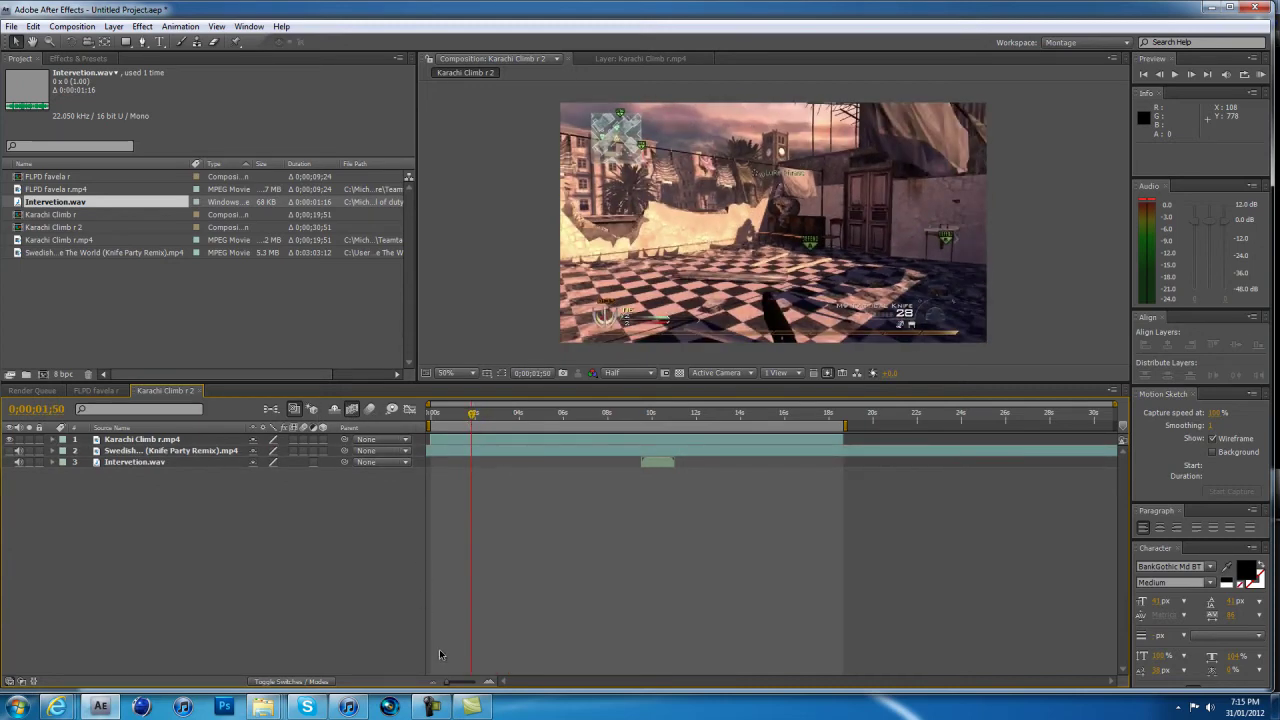
pyautogui.click(466, 441)
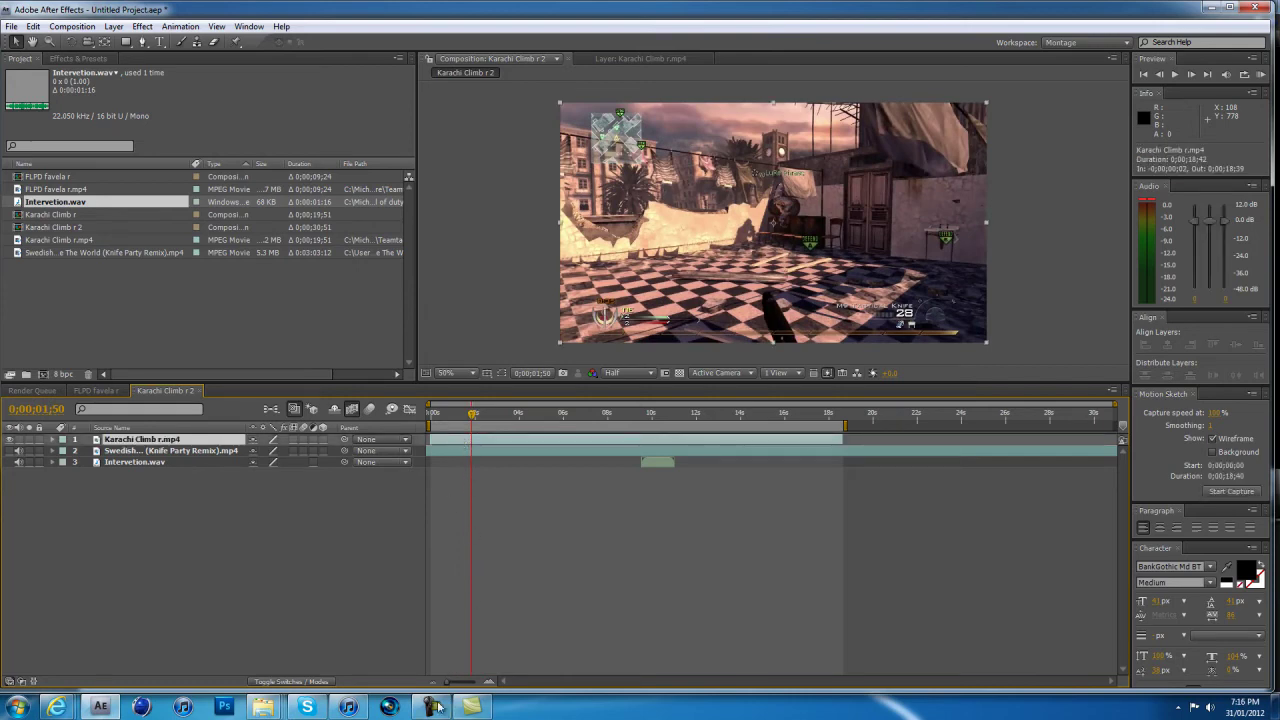
pyautogui.moveTo(446, 681); pyautogui.dragTo(530, 695)
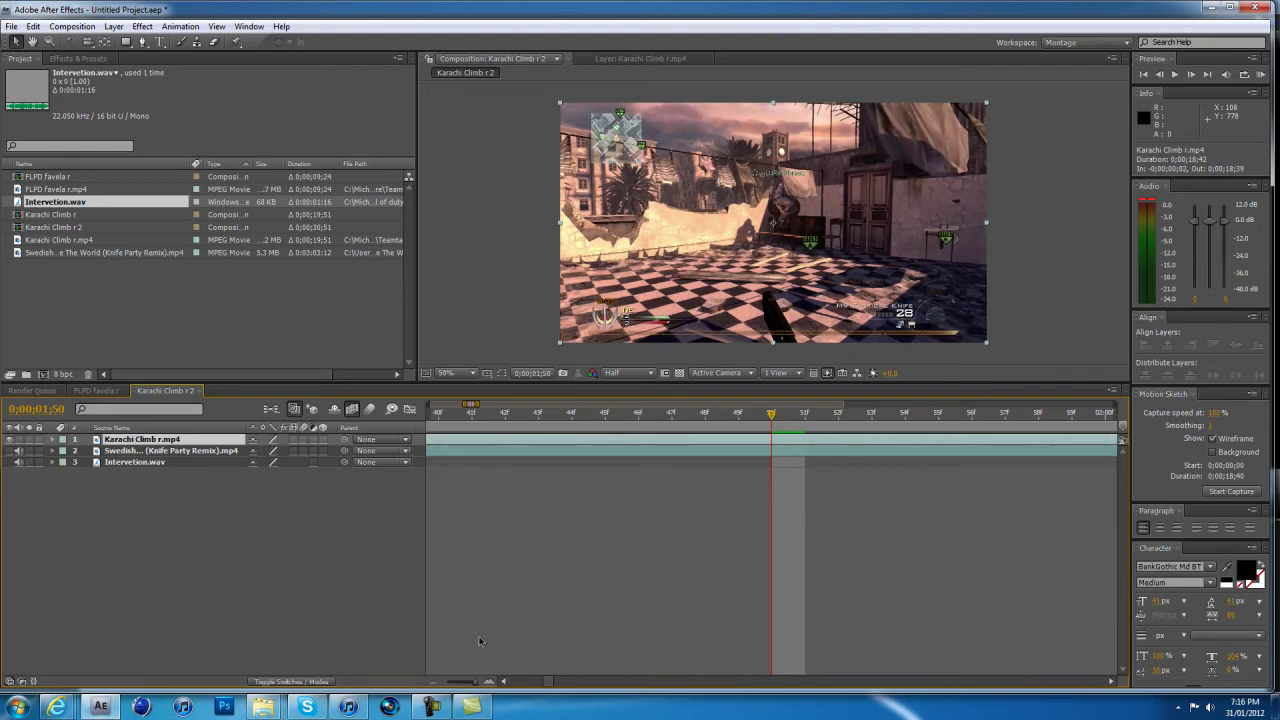
pyautogui.click(53, 441)
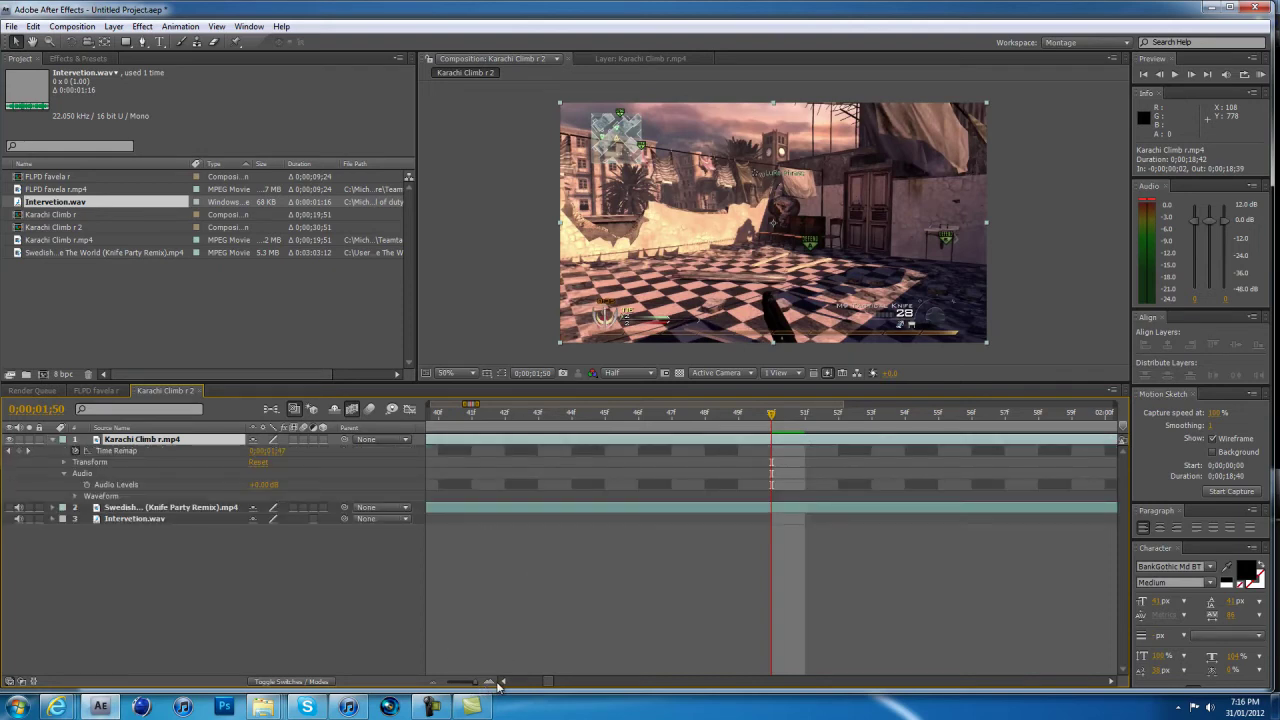
pyautogui.moveTo(473, 688); pyautogui.dragTo(440, 700)
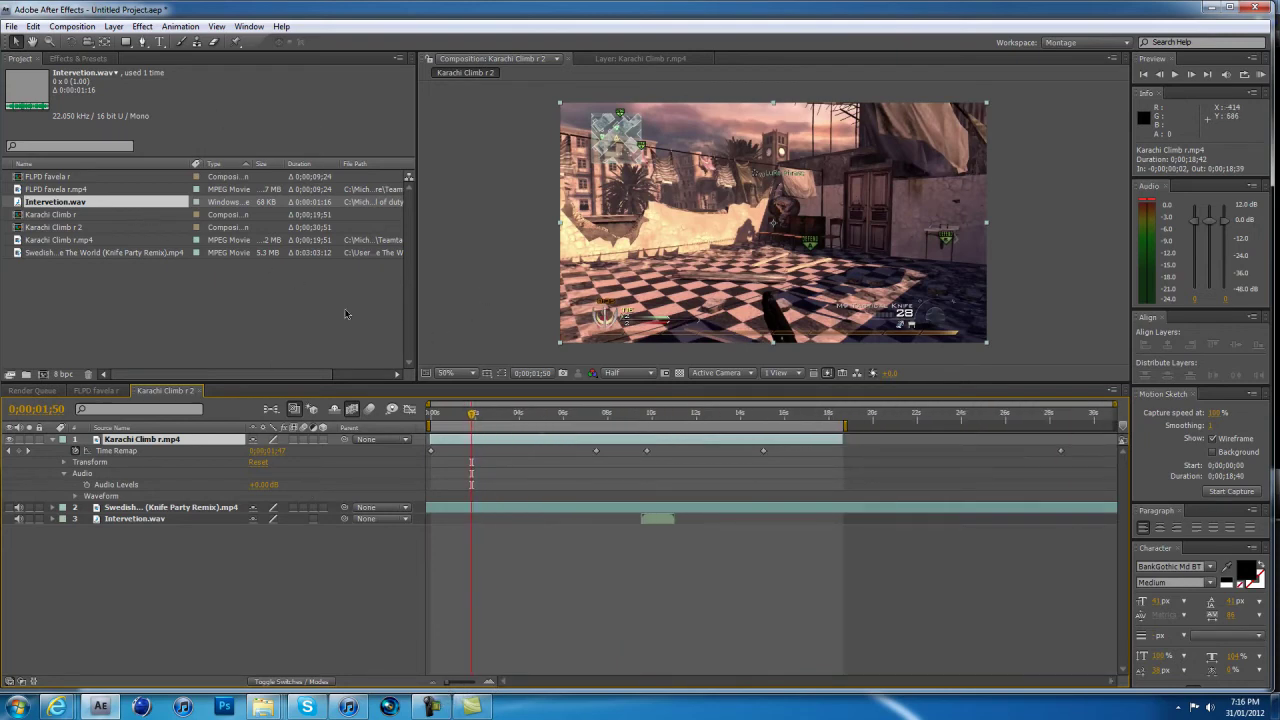
pyautogui.click(295, 440)
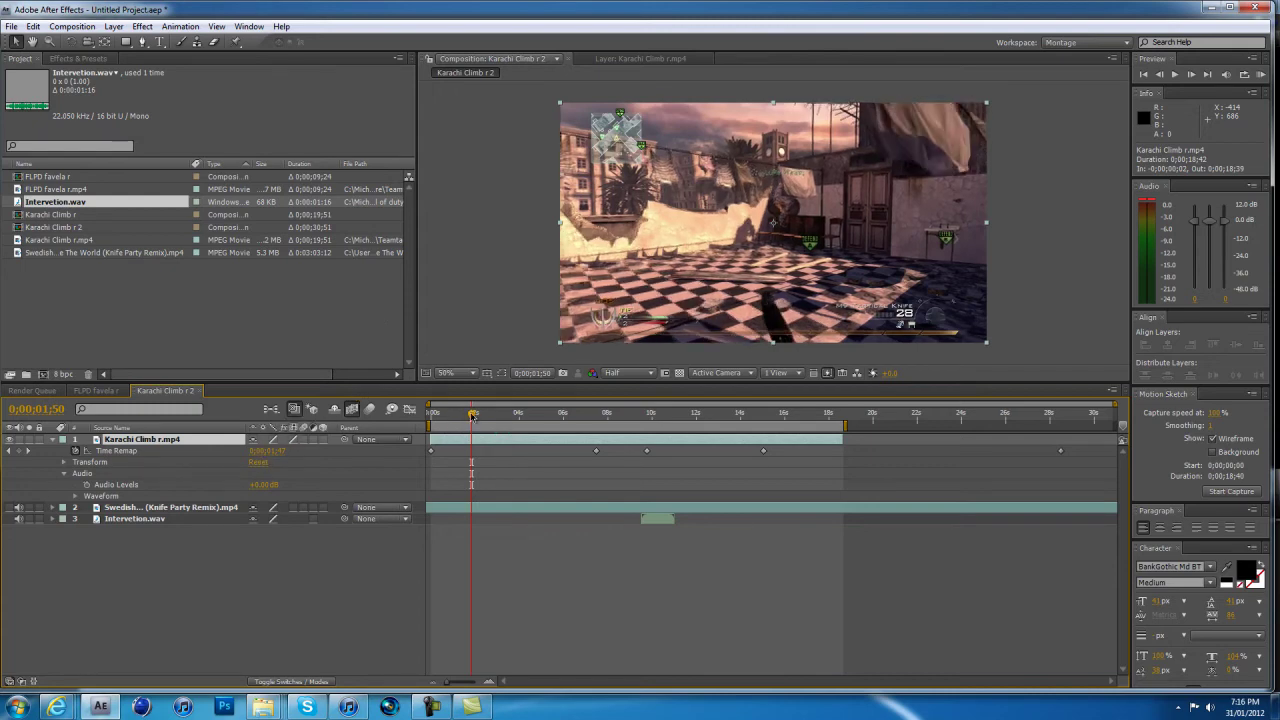
# Step: Check the blended frames, shorten the work area to end at 0;00;15;00, render a RAM preview, and return to the composition's start
pyautogui.moveTo(472, 416); pyautogui.dragTo(556, 416)
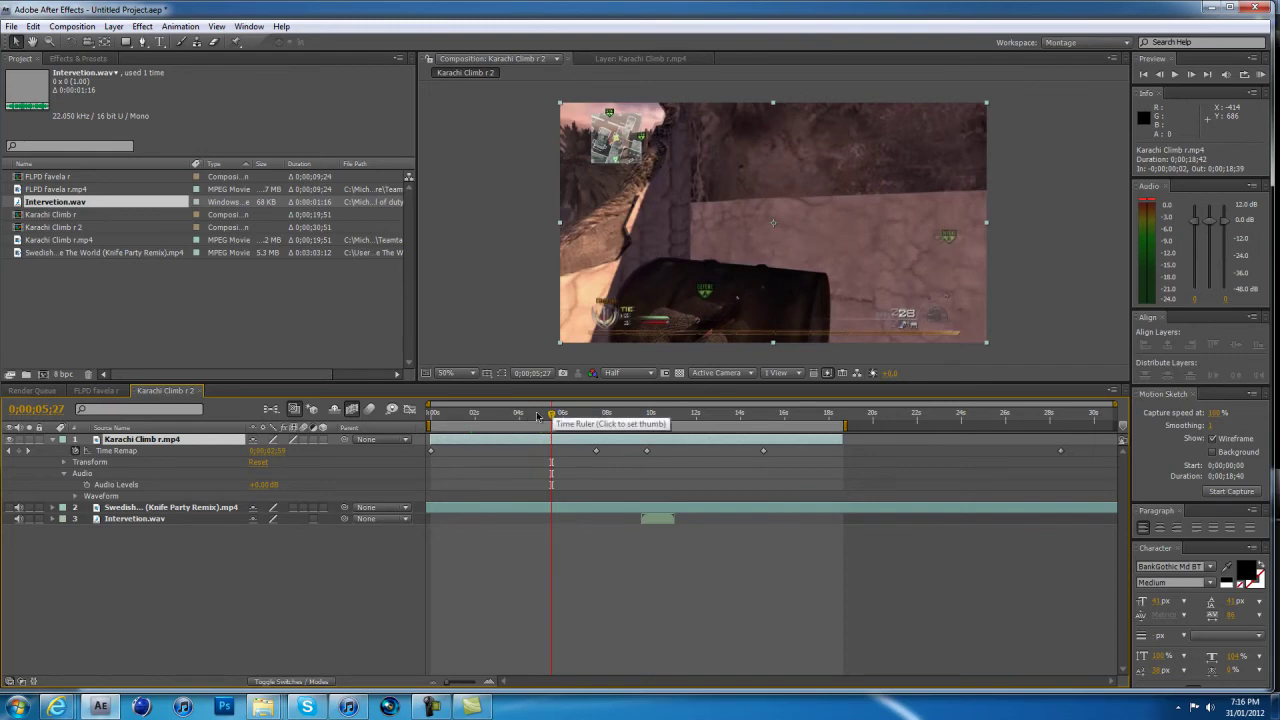
pyautogui.click(574, 414)
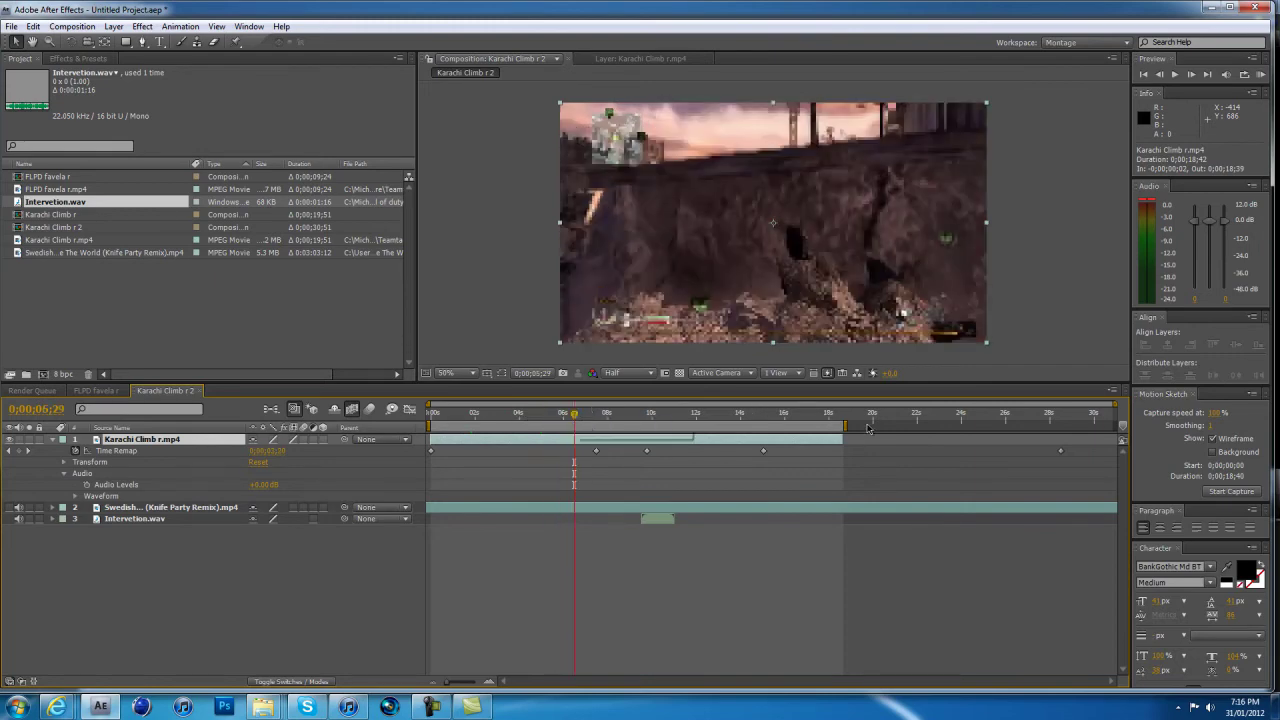
pyautogui.moveTo(844, 428); pyautogui.dragTo(764, 438)
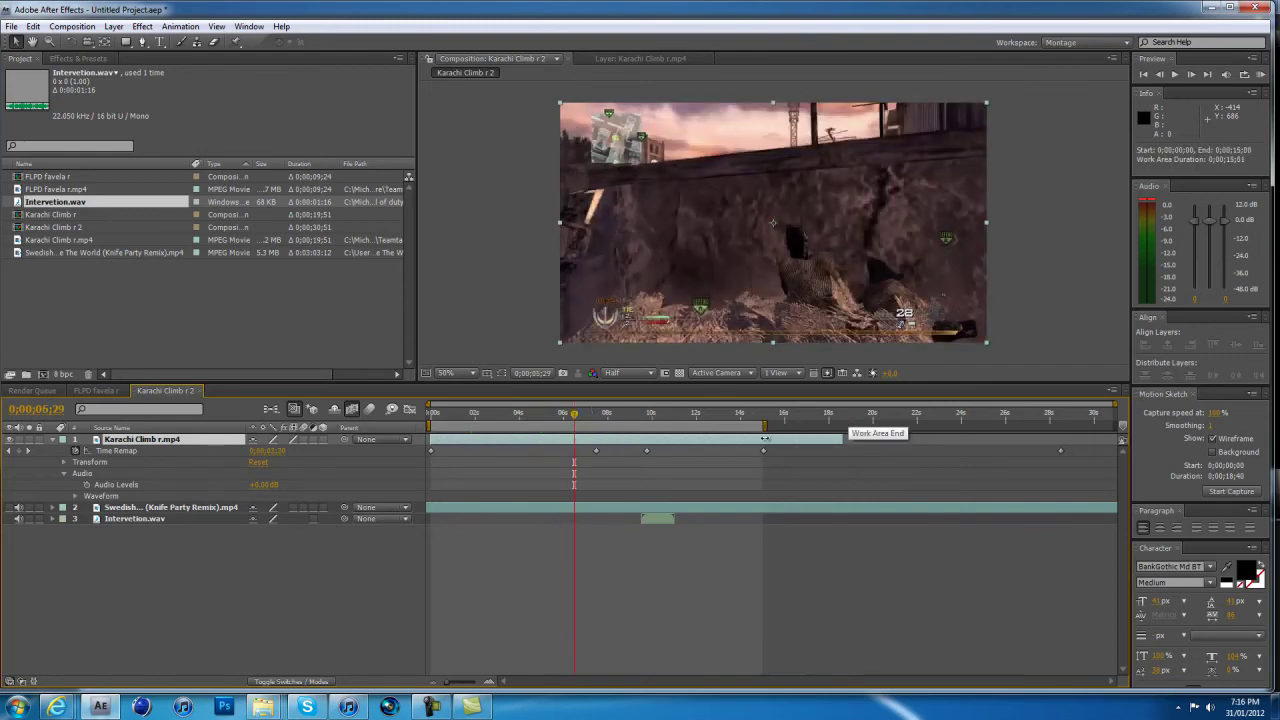
pyautogui.click(587, 413)
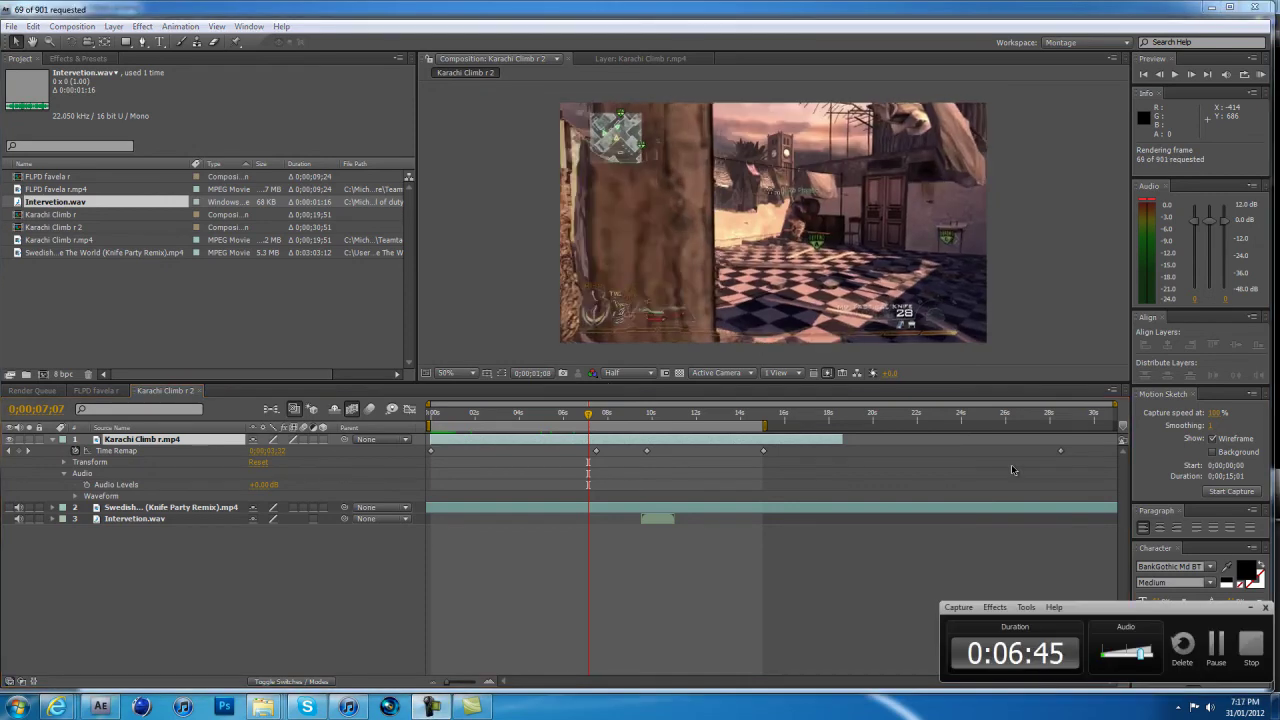
pyautogui.press('Home')
pyautogui.press('F9')
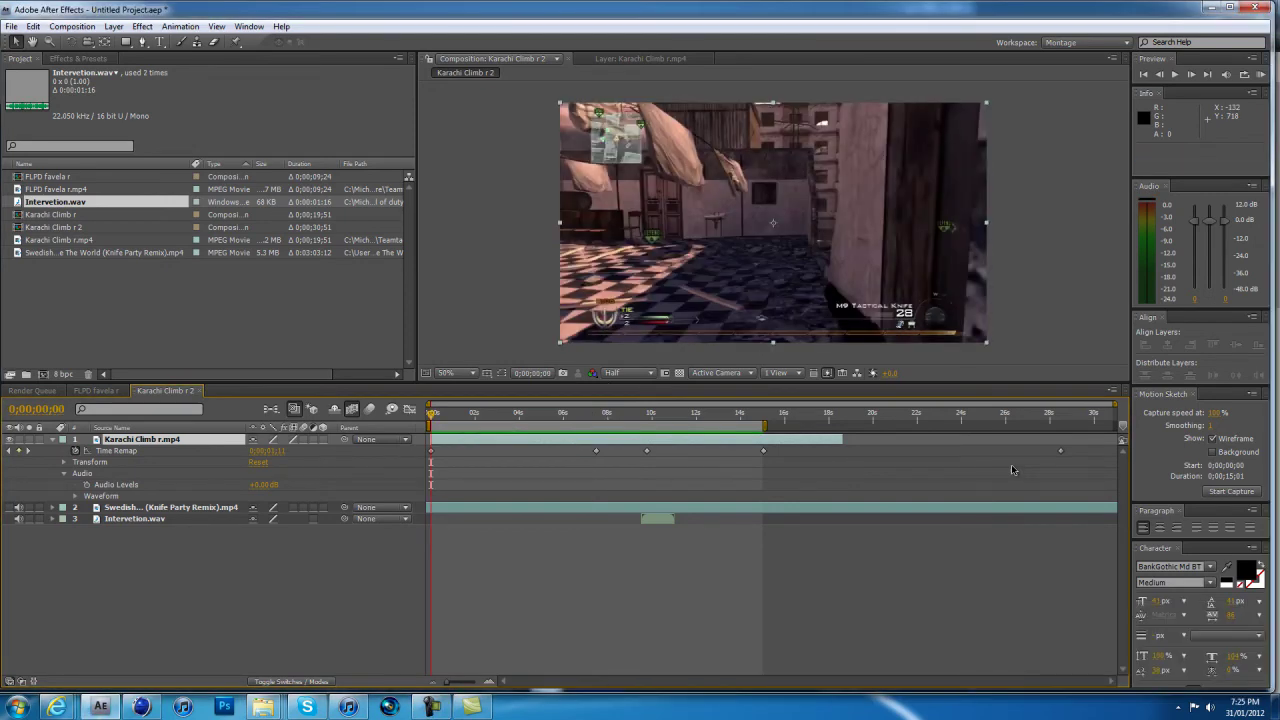
# Step: Play back the composition's work area from the start to check the synced clip with its audio
pyautogui.click(443, 708)
pyautogui.click(460, 624)
pyautogui.press('space')
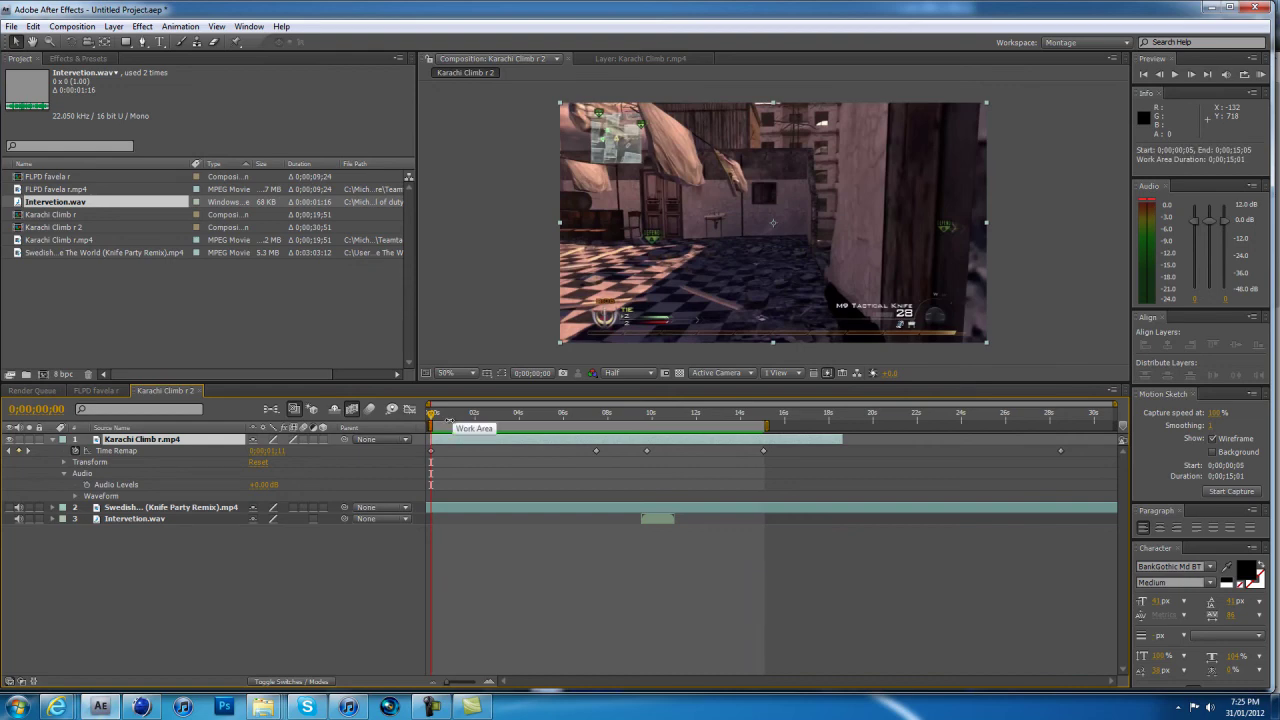
# Step: Examine the sniper shot around the Intervetion.wav sound by playing briefly from 0;00;09;35, then scrub the frames back to 0;00;08;12 and up to 0;00;08;59
pyautogui.moveTo(451, 419); pyautogui.dragTo(648, 491)
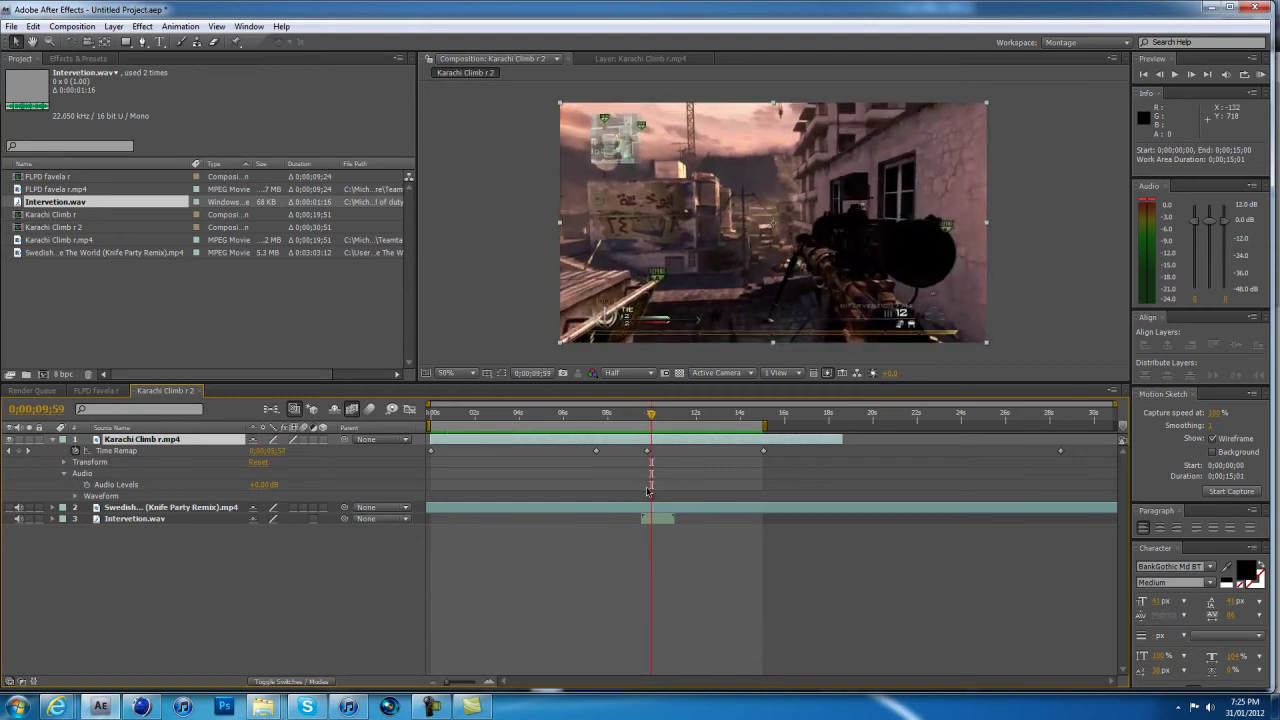
pyautogui.click(644, 417)
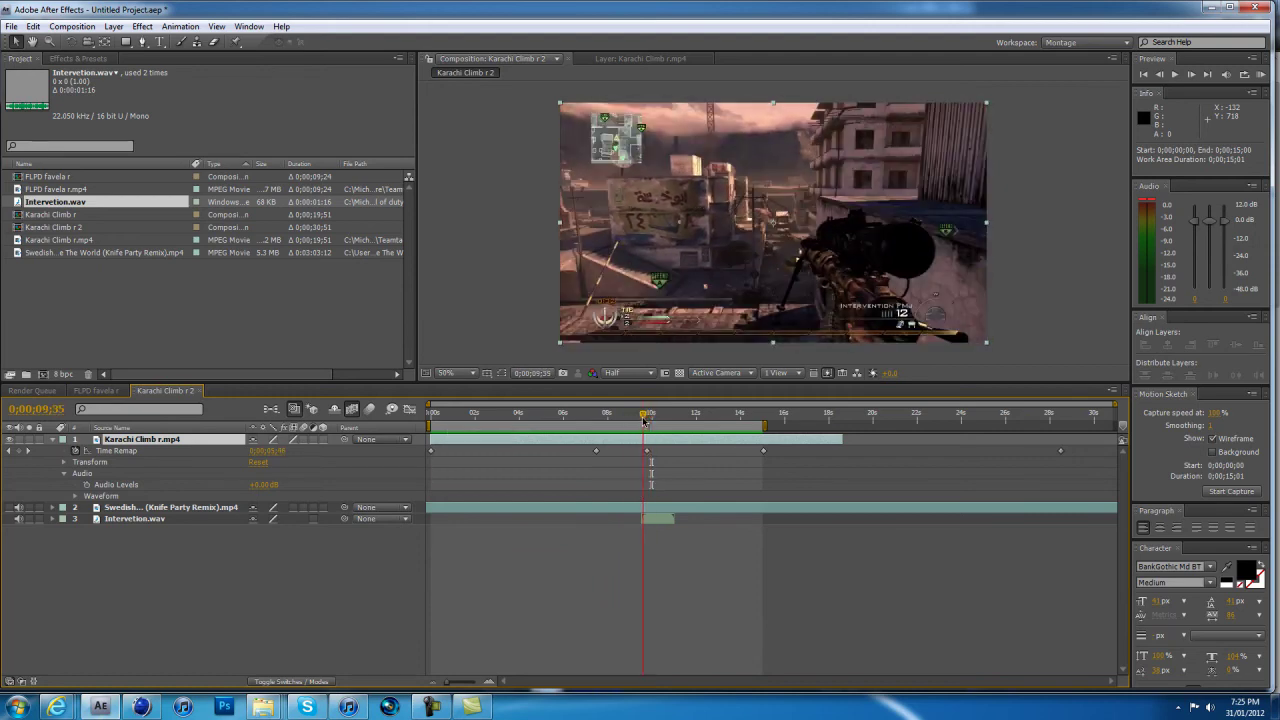
pyautogui.press('space')
pyautogui.press('space')
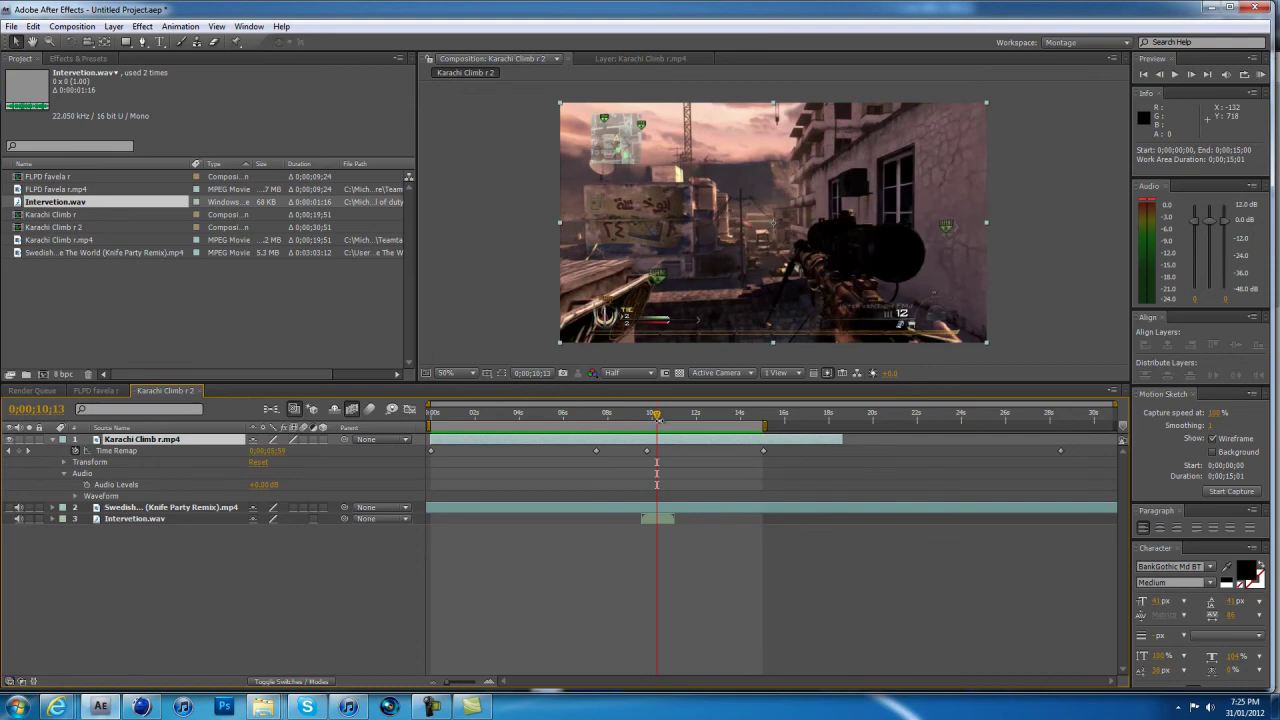
pyautogui.moveTo(652, 436); pyautogui.dragTo(615, 442)
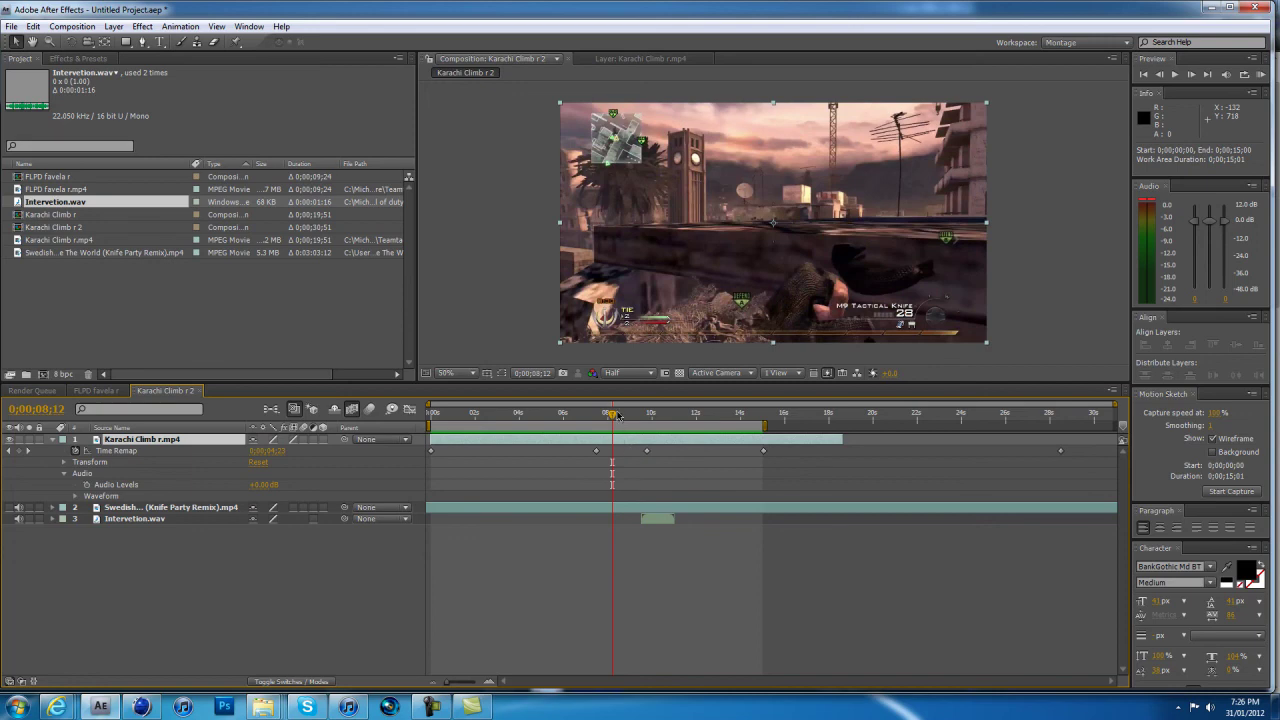
pyautogui.moveTo(618, 414); pyautogui.dragTo(631, 413)
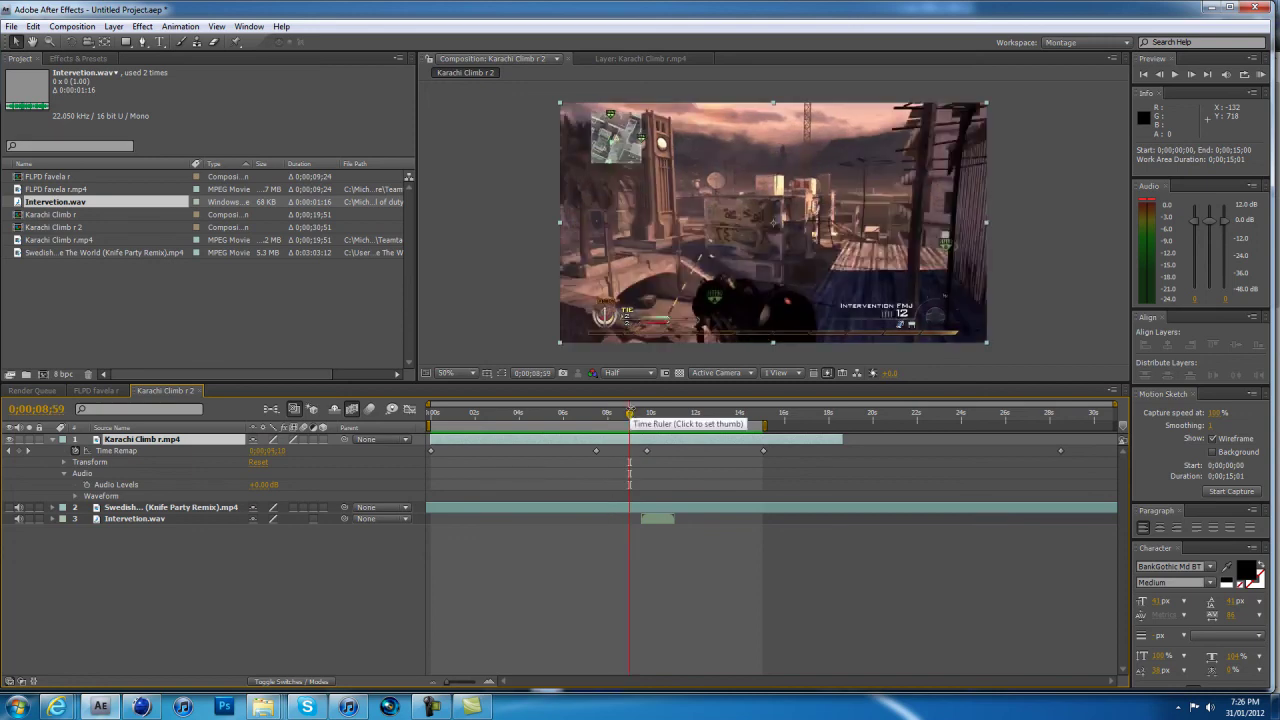